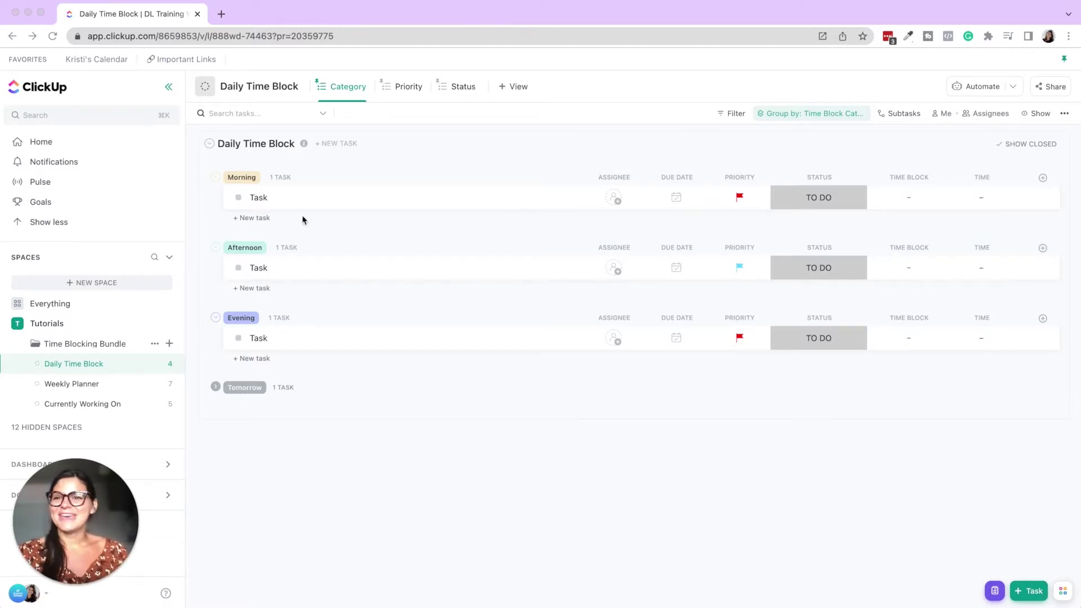
Show the Daily Time Block list in its Status view, with all four tasks under TO DO
{"action": "left_click", "coordinate": [103, 366]}
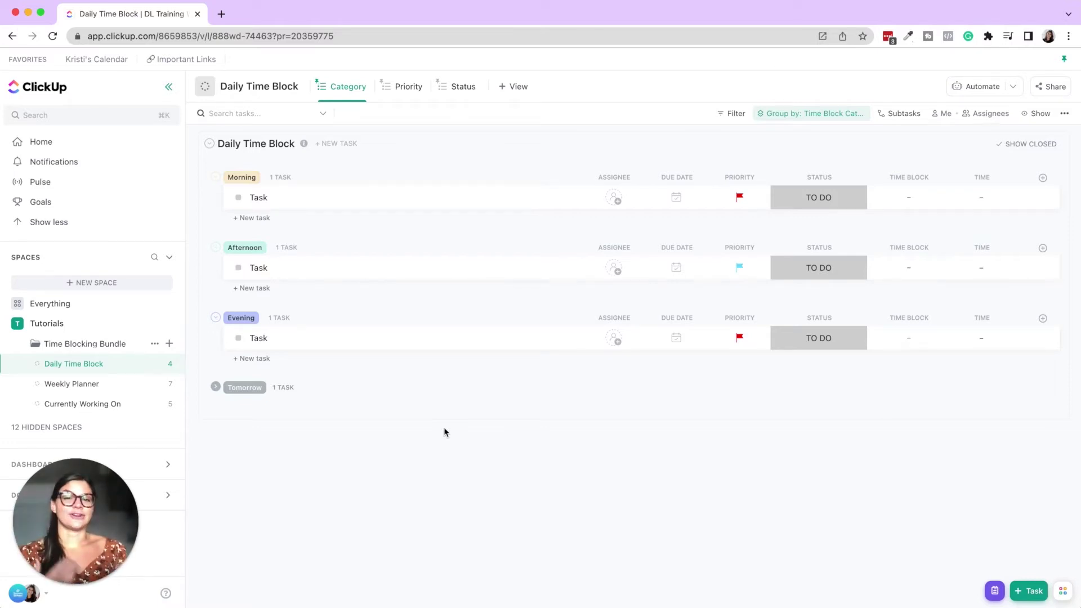
{"action": "left_click", "coordinate": [453, 89]}
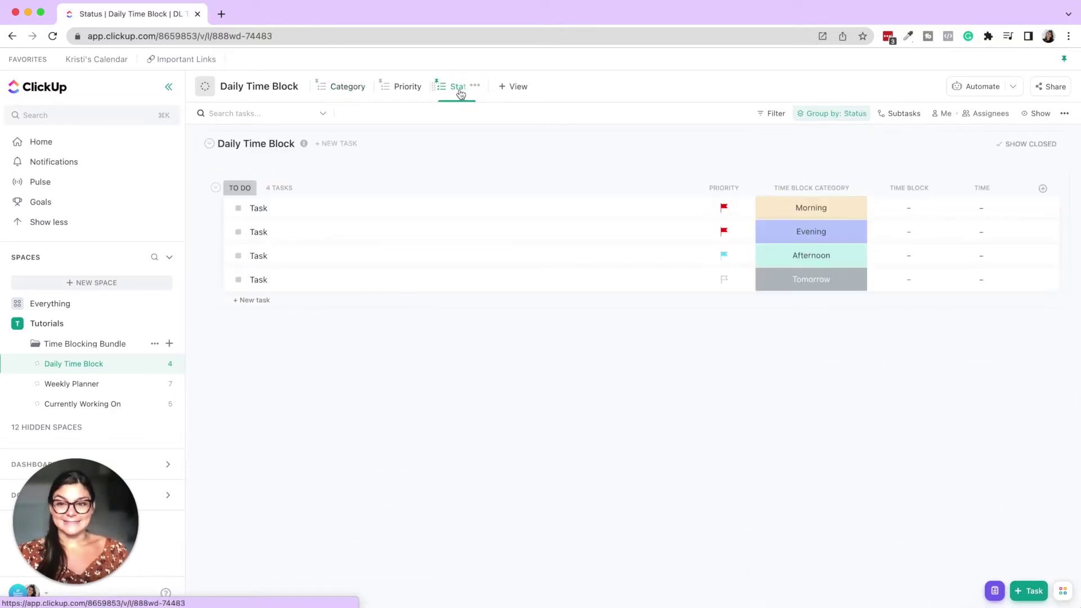
Create a new list named 'Daily TB' in the Time Blocking Bundle folder
{"action": "left_click", "coordinate": [169, 343]}
{"action": "left_click", "coordinate": [203, 371]}
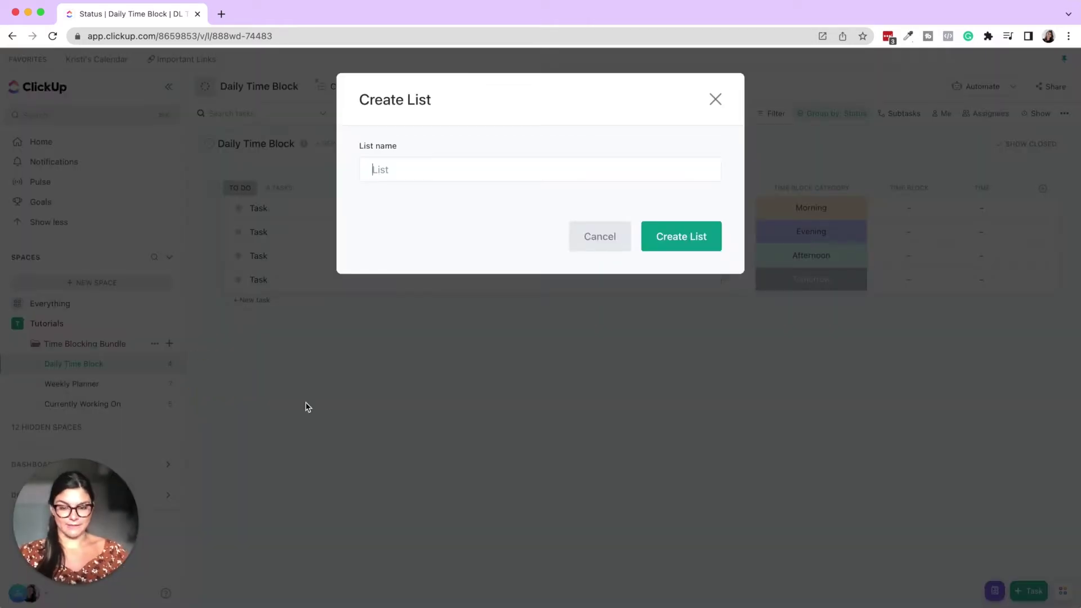
{"action": "type", "text": "Daily TB"}
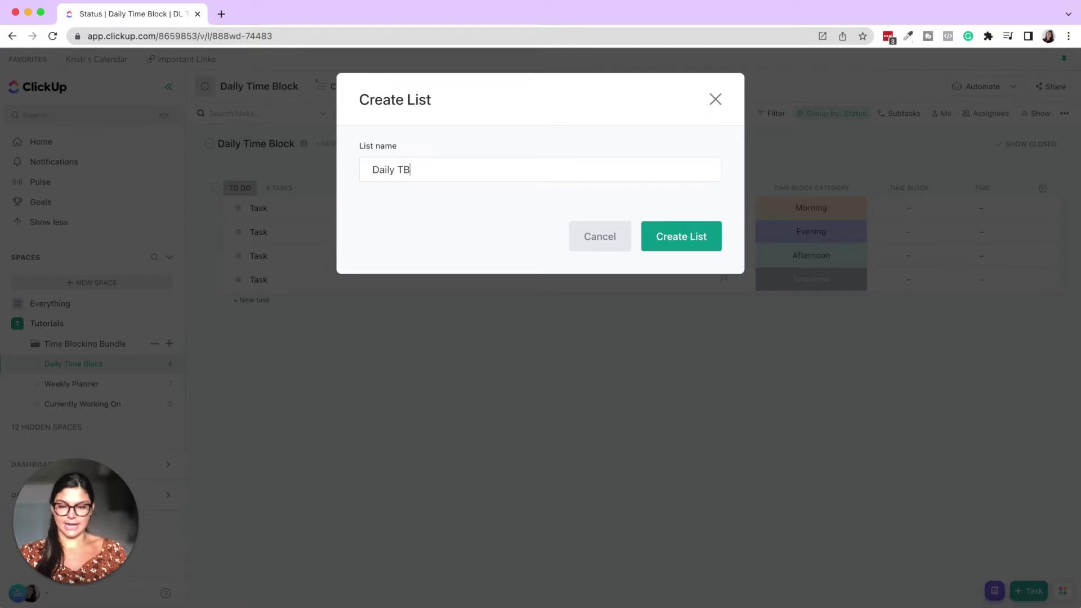
{"action": "key", "text": "Return"}
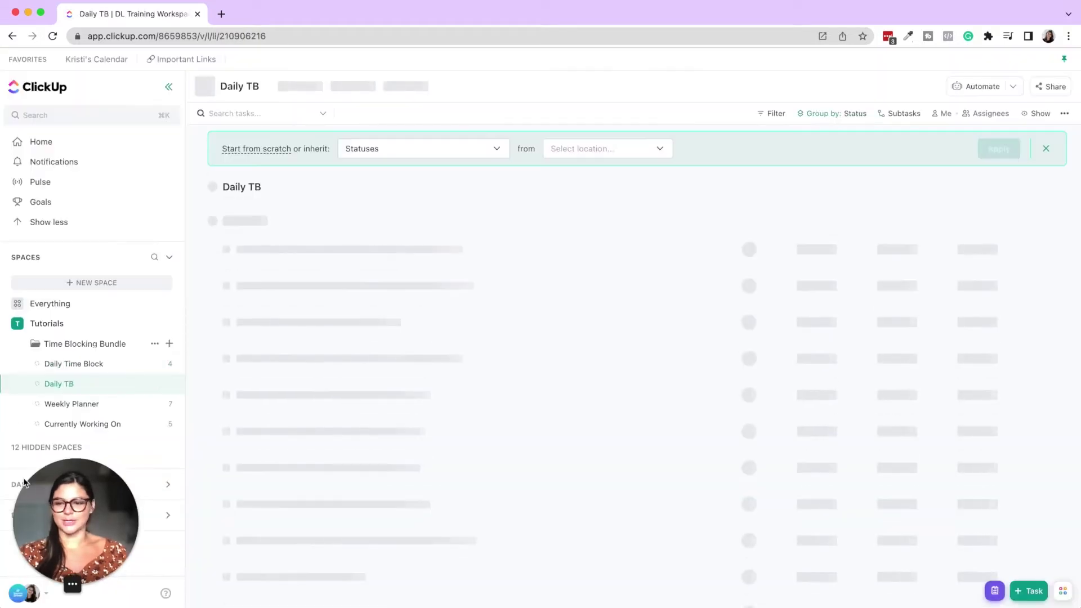
Dismiss the inherit-statuses banner, pin the sidebar open, and view the available task statuses
{"action": "left_click", "coordinate": [1045, 148]}
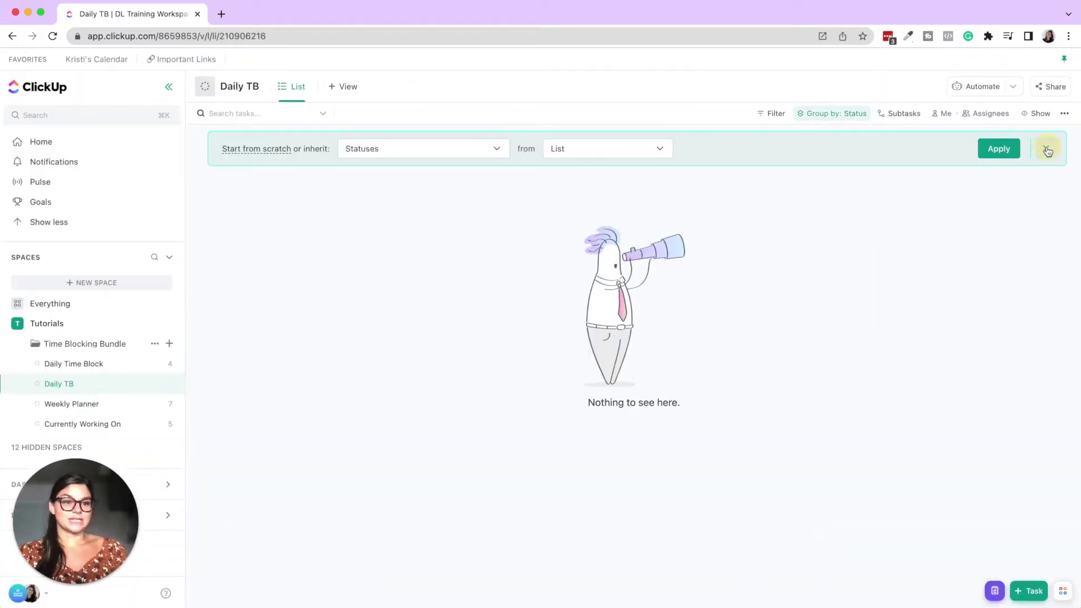
{"action": "left_click", "coordinate": [281, 91]}
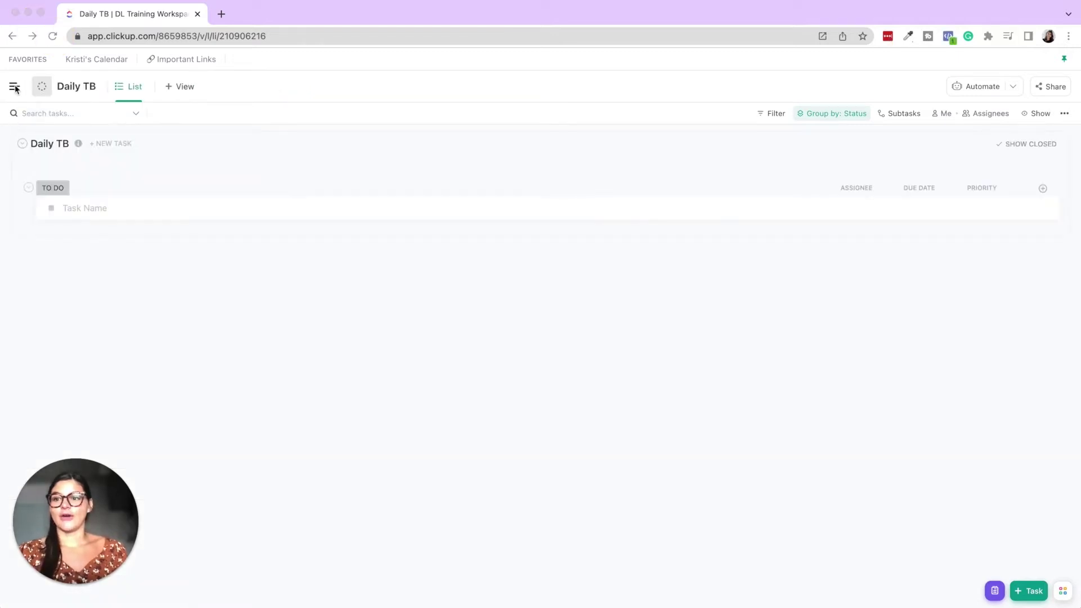
{"action": "left_click", "coordinate": [14, 87]}
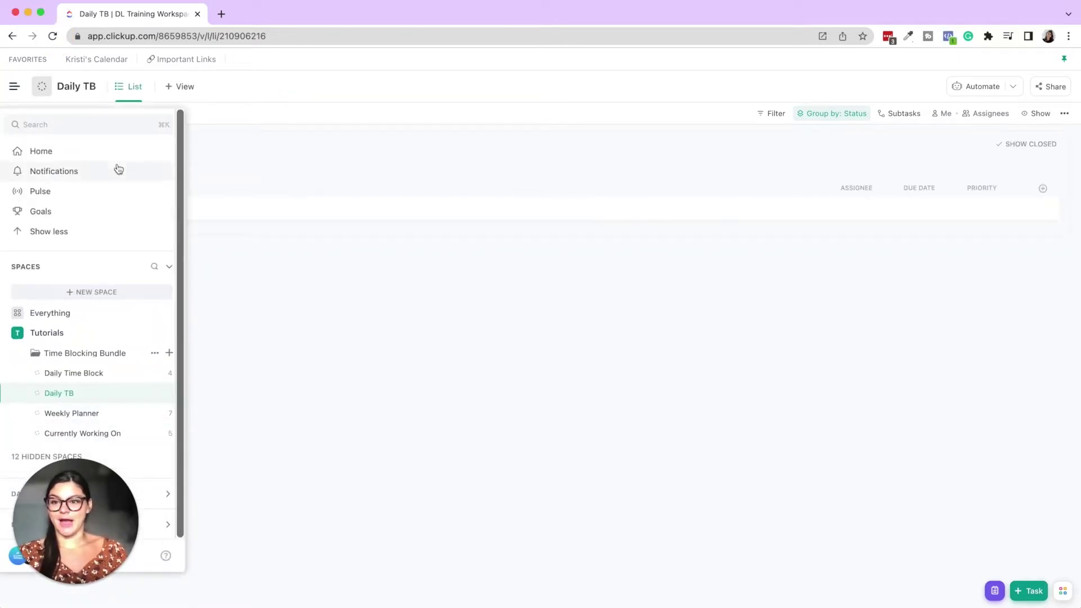
{"action": "left_click", "coordinate": [15, 86]}
{"action": "left_click", "coordinate": [238, 209]}
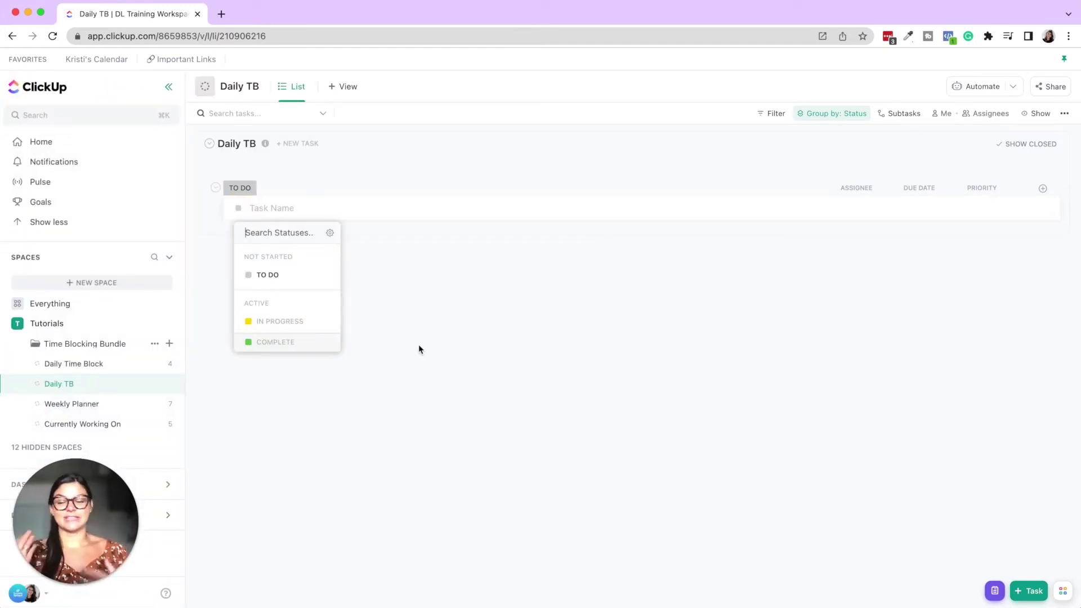
Switch Daily TB to custom list statuses, color IN PROGRESS yellow, and save
{"action": "left_click", "coordinate": [434, 275]}
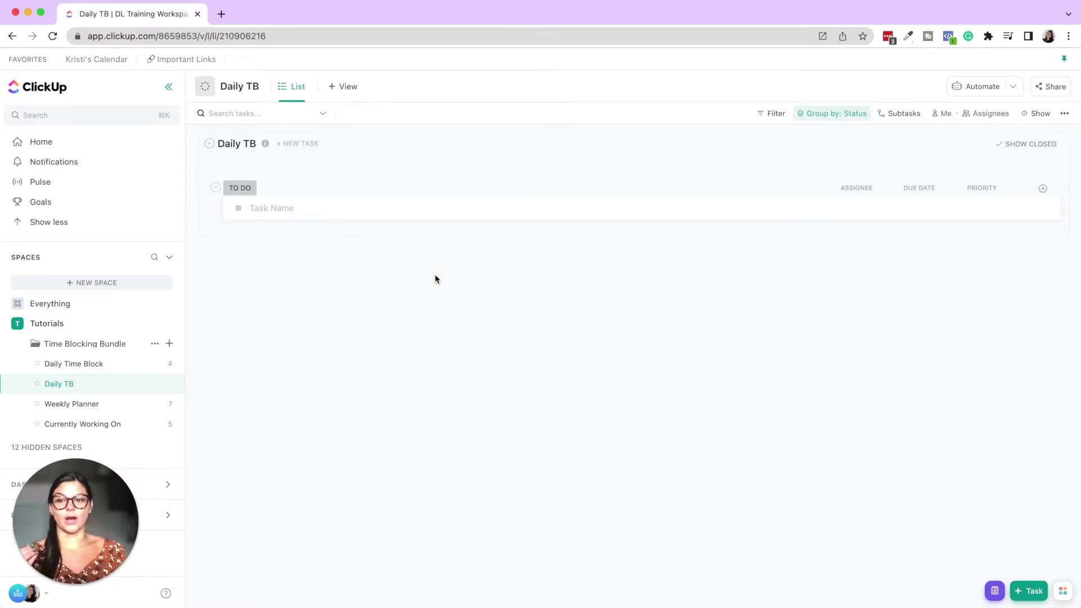
{"action": "left_click", "coordinate": [167, 388]}
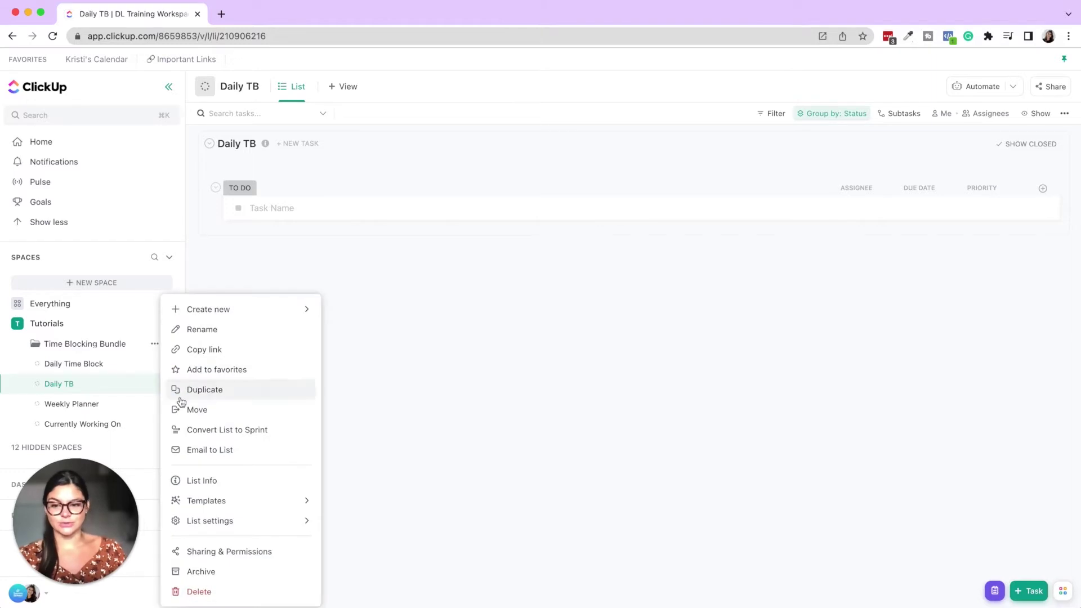
{"action": "left_click", "coordinate": [229, 528]}
{"action": "left_click", "coordinate": [347, 577]}
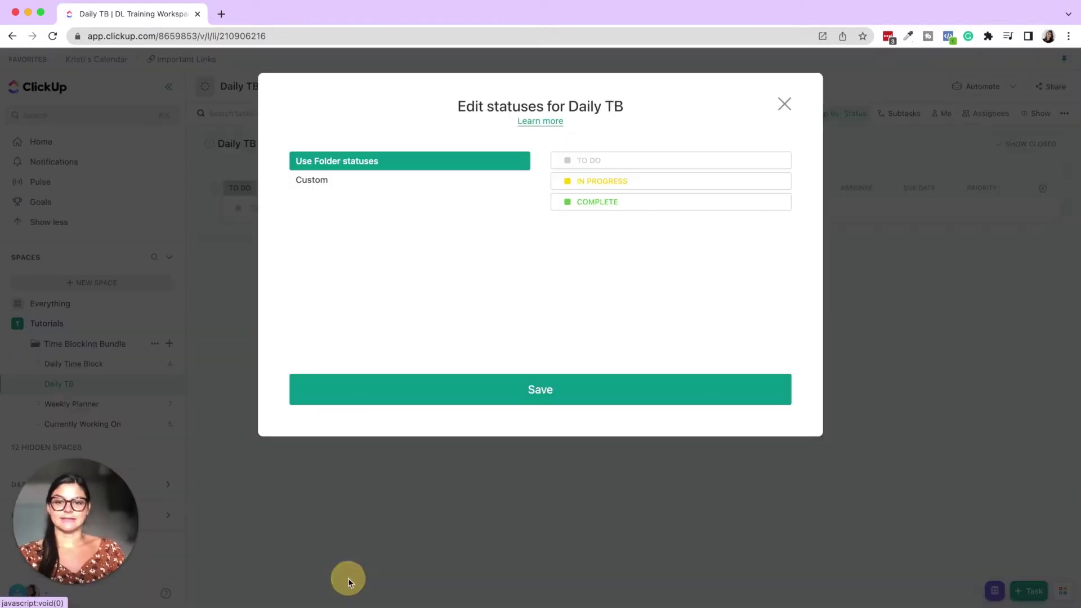
{"action": "left_click", "coordinate": [358, 181]}
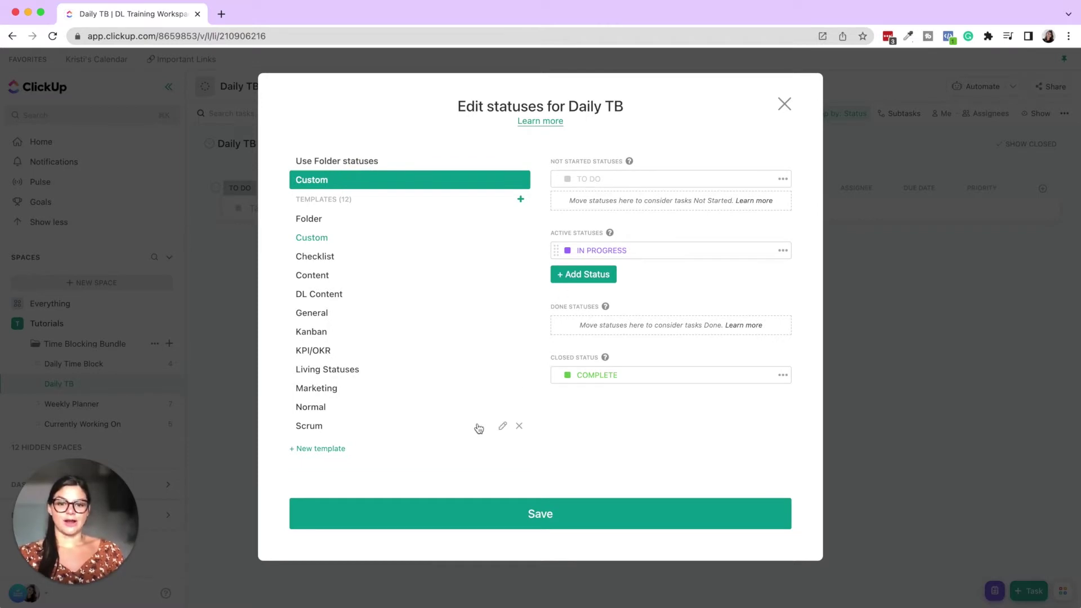
{"action": "left_click", "coordinate": [566, 251]}
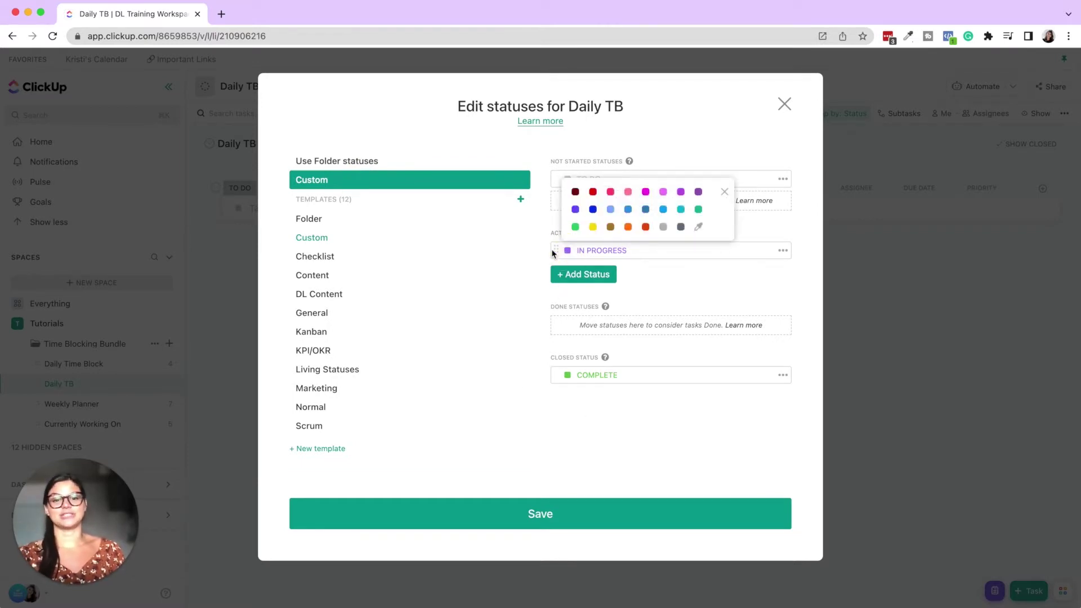
{"action": "left_click", "coordinate": [592, 227]}
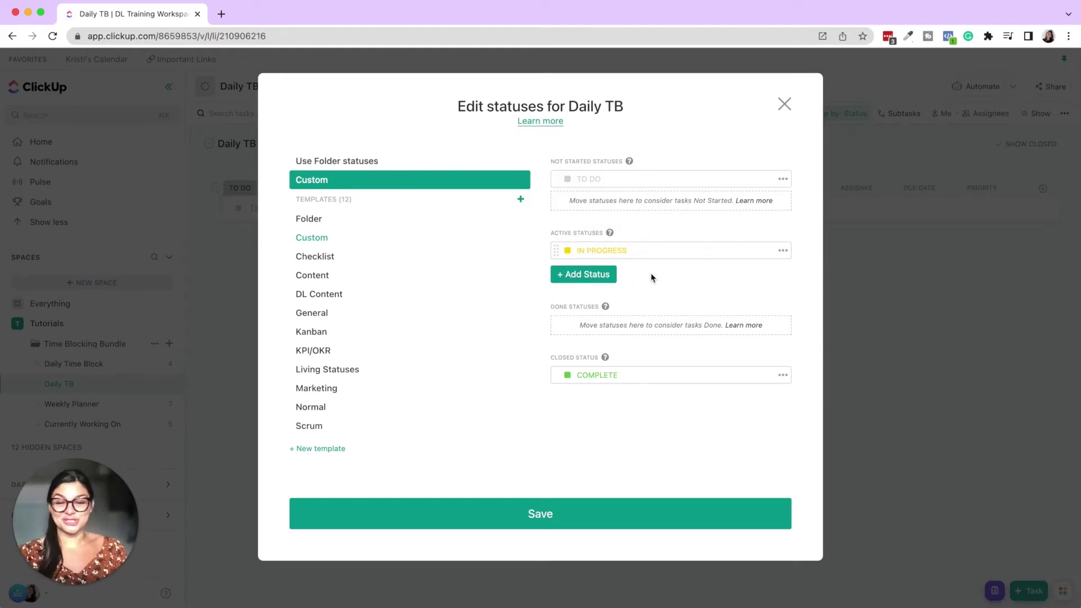
{"action": "left_click", "coordinate": [559, 508]}
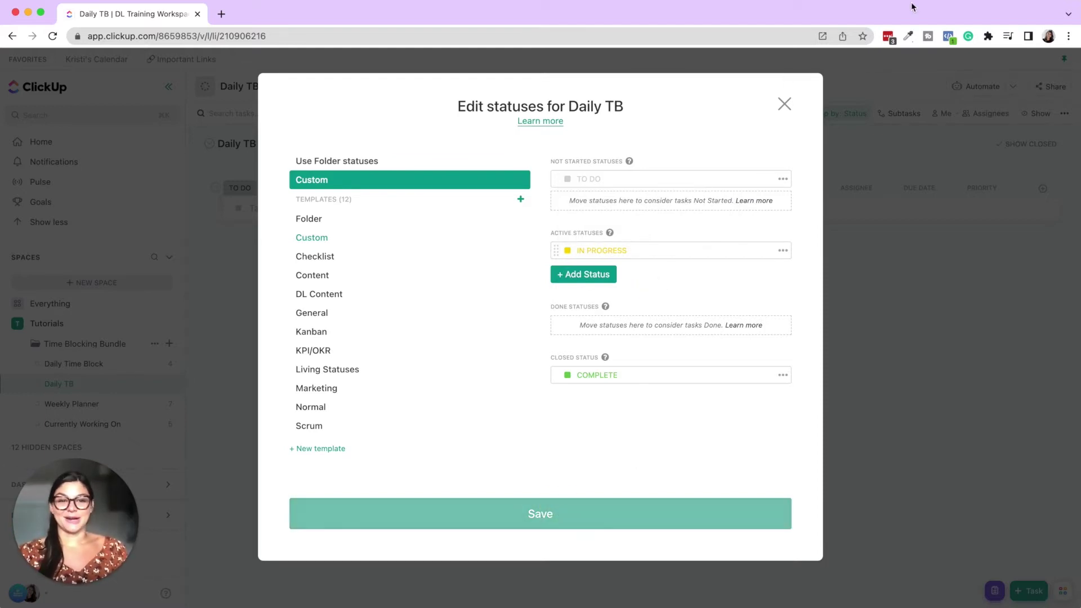
Check the fields available in the list filters, then close the filters
{"action": "left_click", "coordinate": [781, 111]}
{"action": "left_click", "coordinate": [779, 108]}
{"action": "left_click", "coordinate": [406, 130]}
{"action": "left_click", "coordinate": [361, 185]}
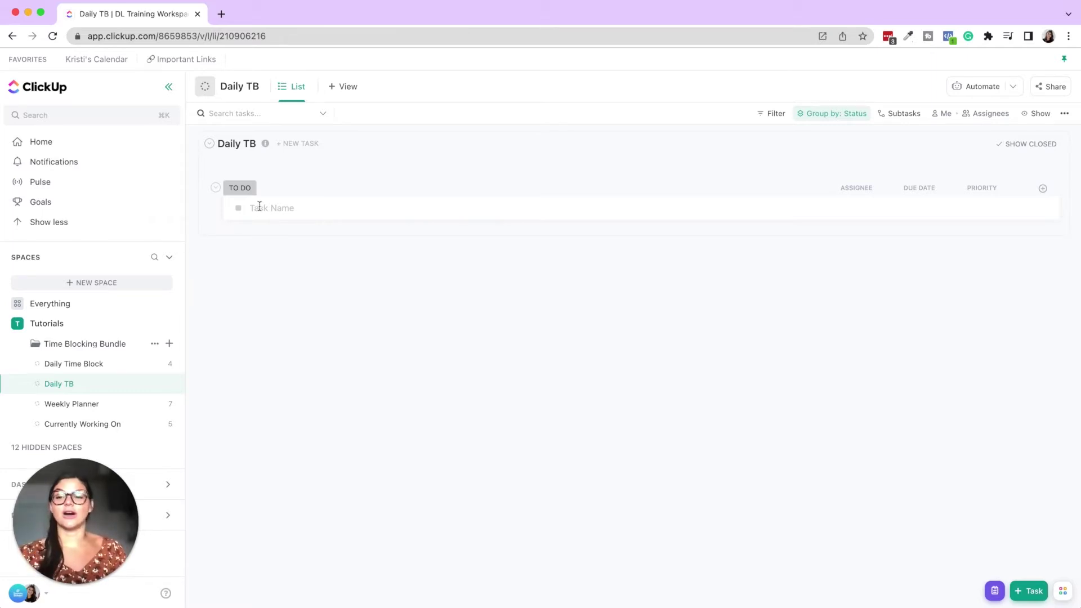
Delete the IN PROGRESS status via Manage statuses and save, keeping TO DO and COMPLETE
{"action": "left_click", "coordinate": [272, 188]}
{"action": "left_click", "coordinate": [299, 234]}
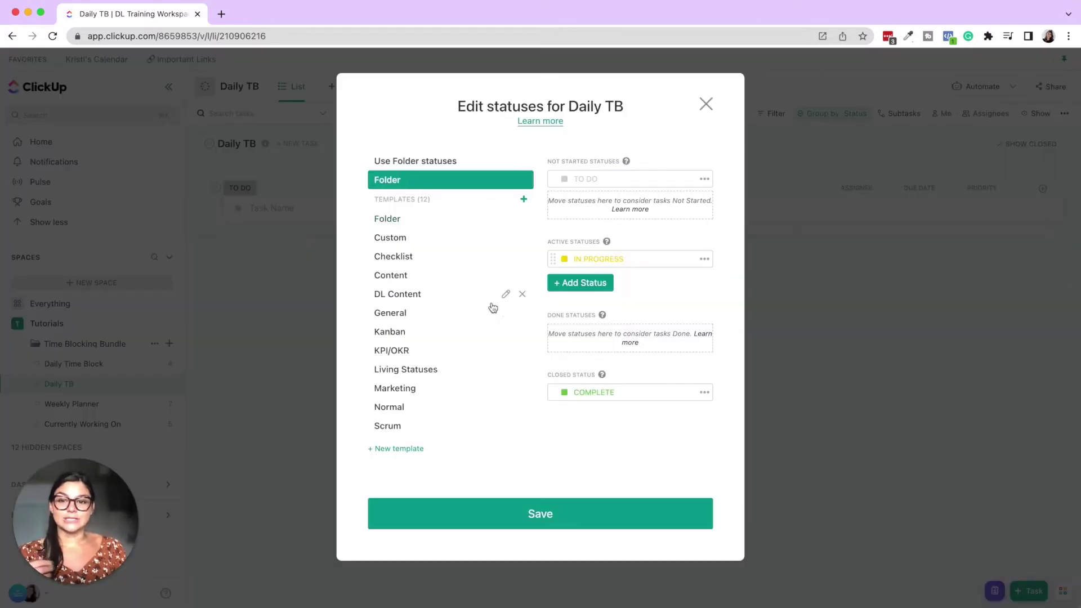
{"action": "left_click", "coordinate": [705, 258]}
{"action": "left_click", "coordinate": [728, 332]}
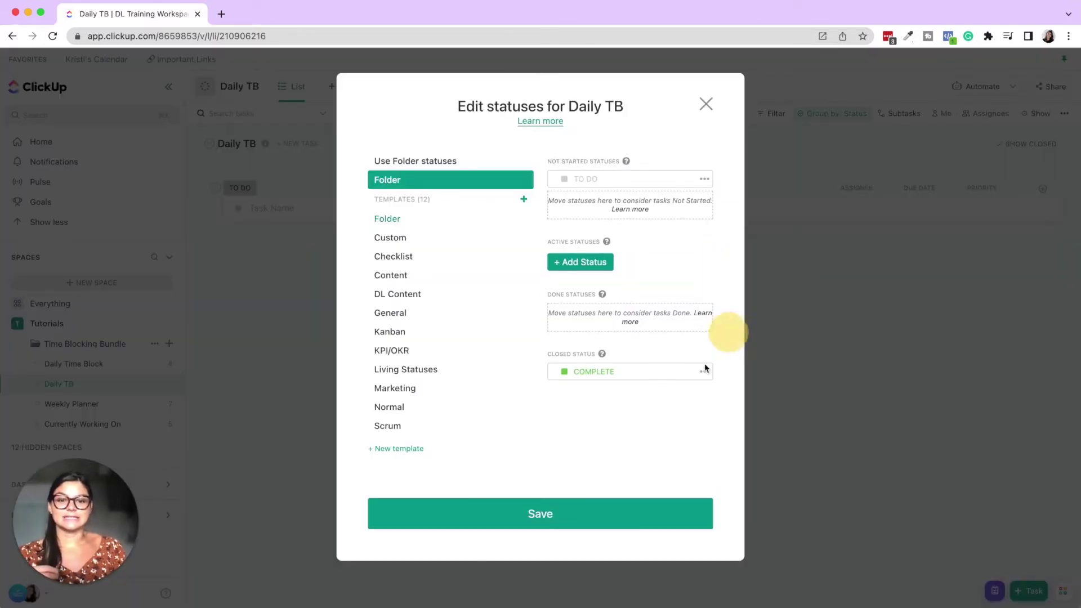
{"action": "left_click", "coordinate": [559, 517]}
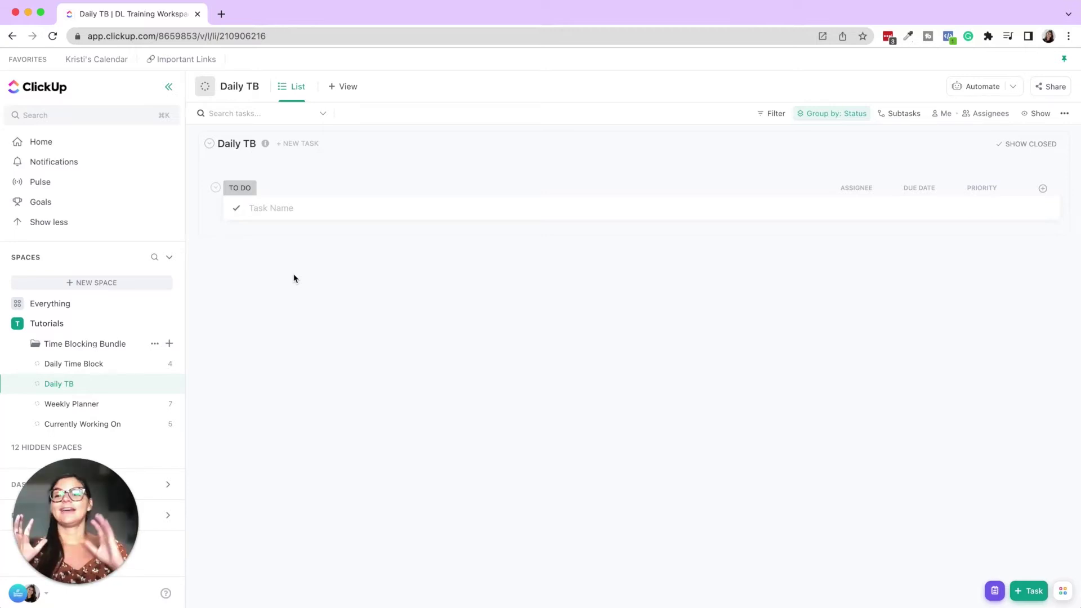
{"action": "left_click", "coordinate": [1043, 188]}
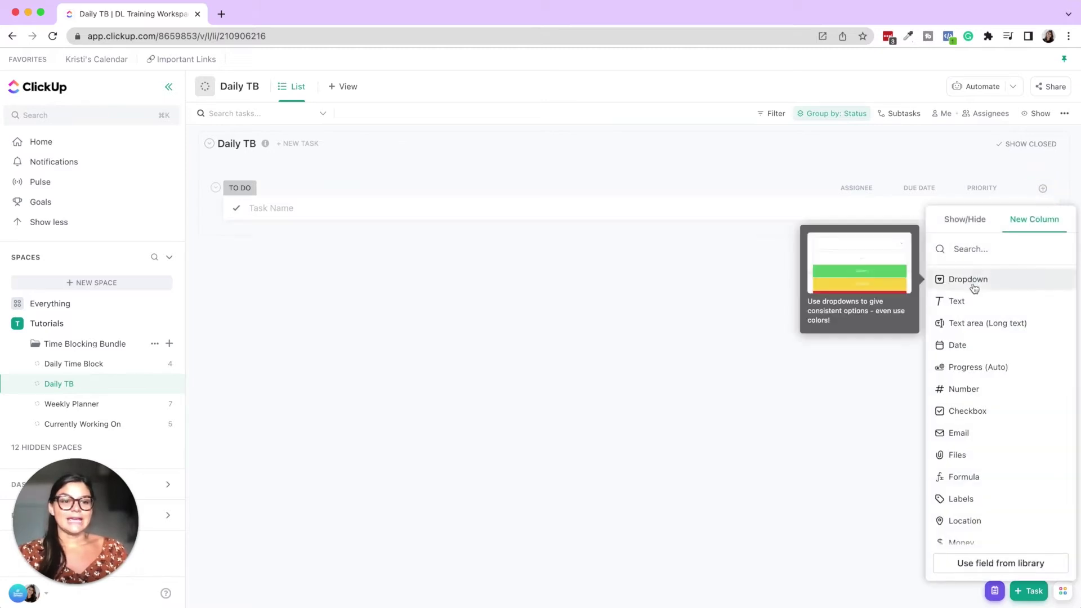
{"action": "left_click", "coordinate": [973, 281]}
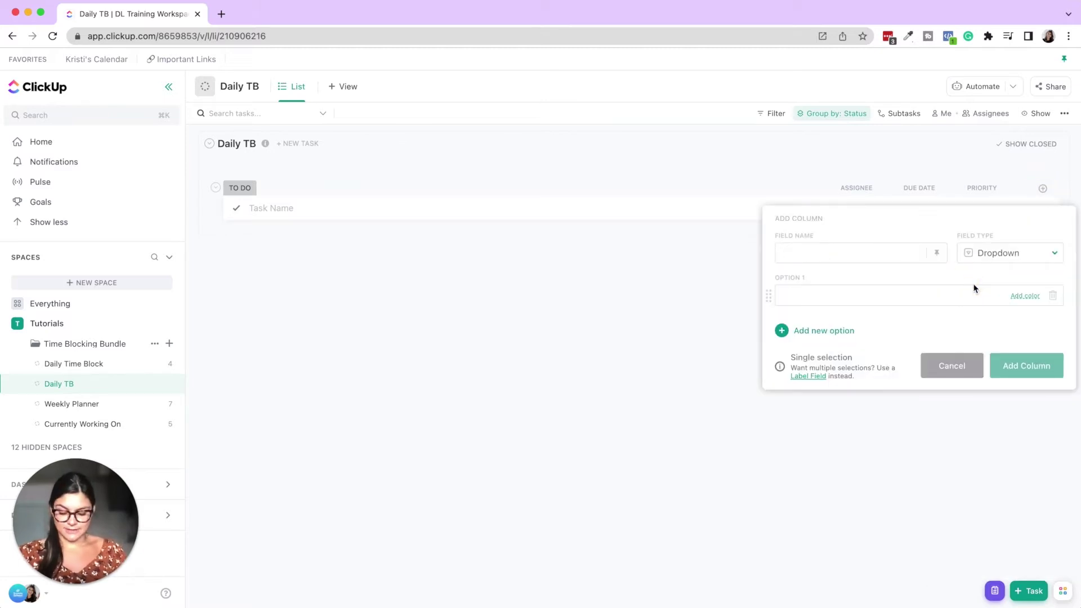
{"action": "left_click", "coordinate": [239, 290]}
{"action": "left_click", "coordinate": [104, 366]}
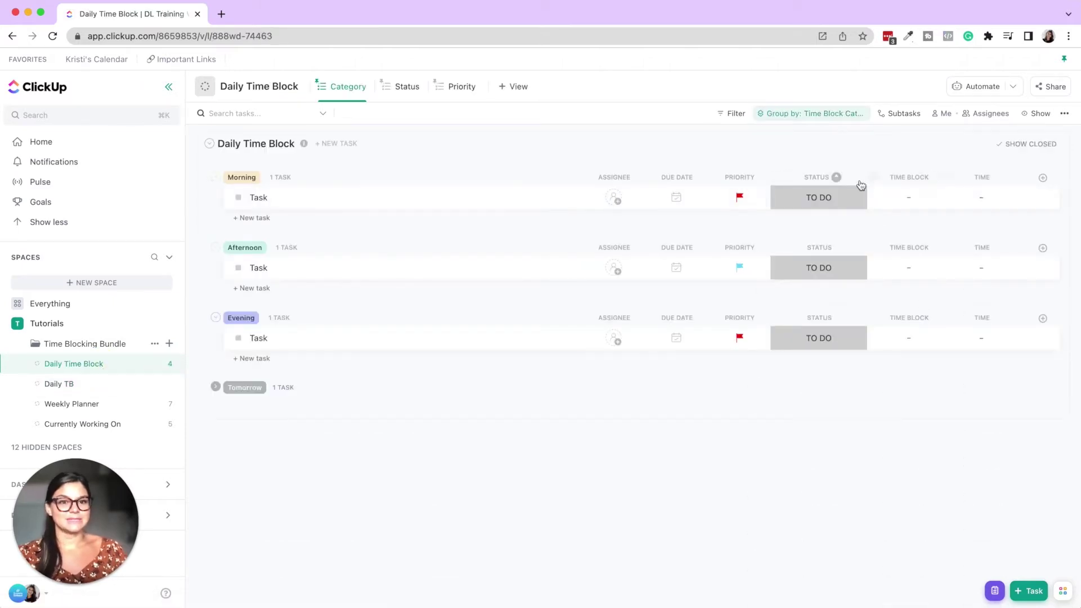
{"action": "left_click", "coordinate": [279, 178]}
{"action": "left_click", "coordinate": [309, 221]}
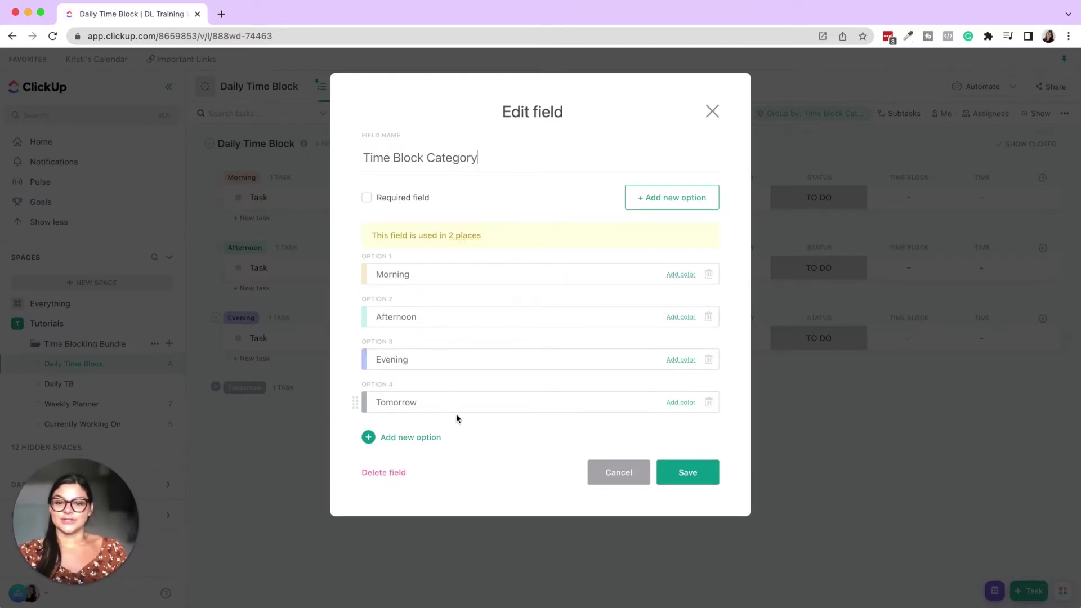
{"action": "left_click", "coordinate": [693, 275]}
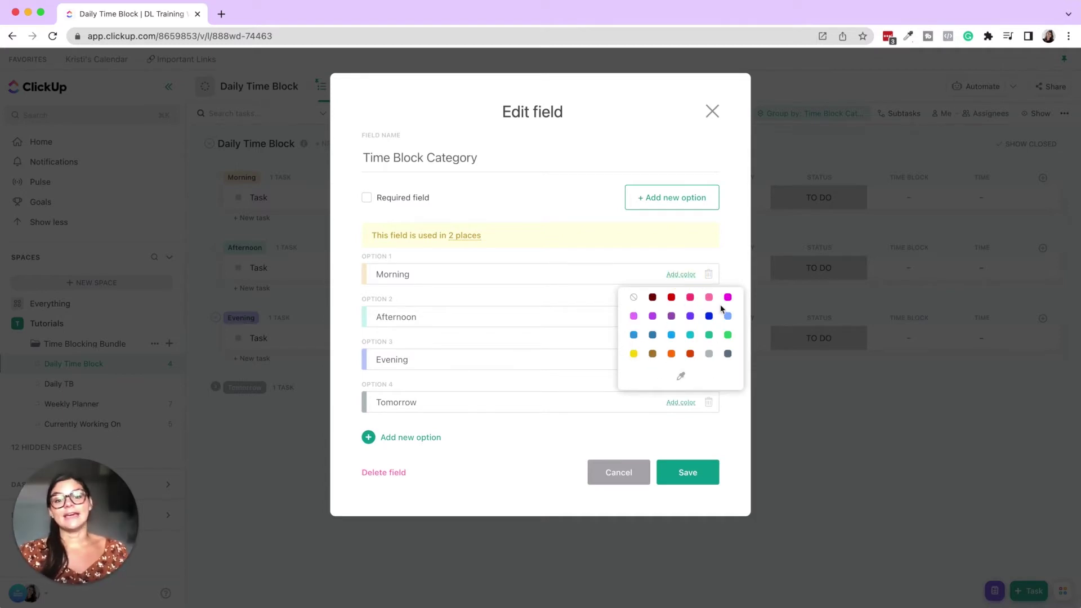
{"action": "left_click", "coordinate": [680, 376]}
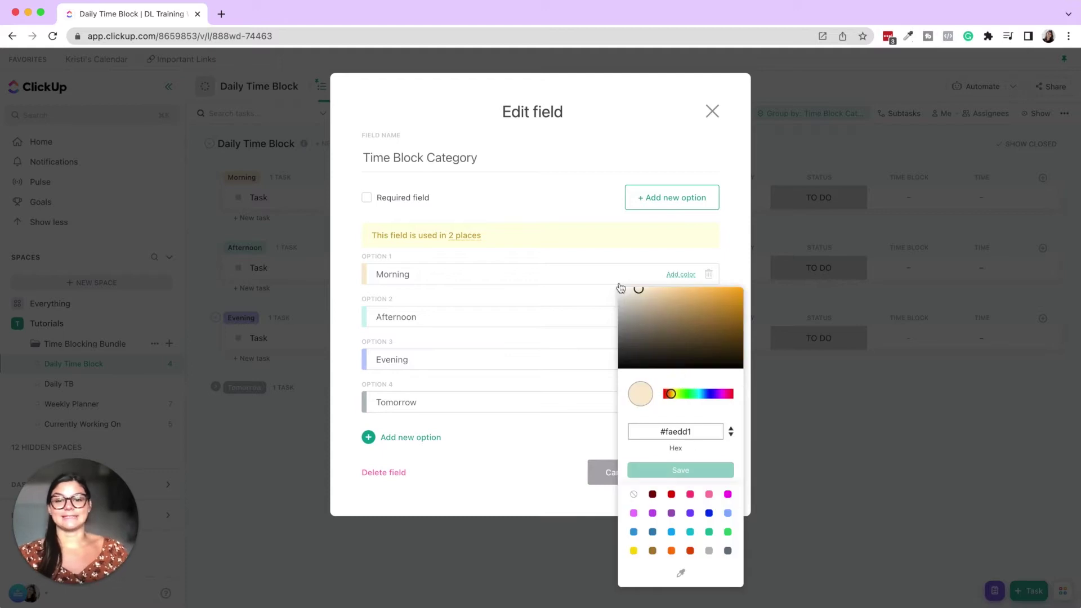
{"action": "left_click", "coordinate": [578, 258]}
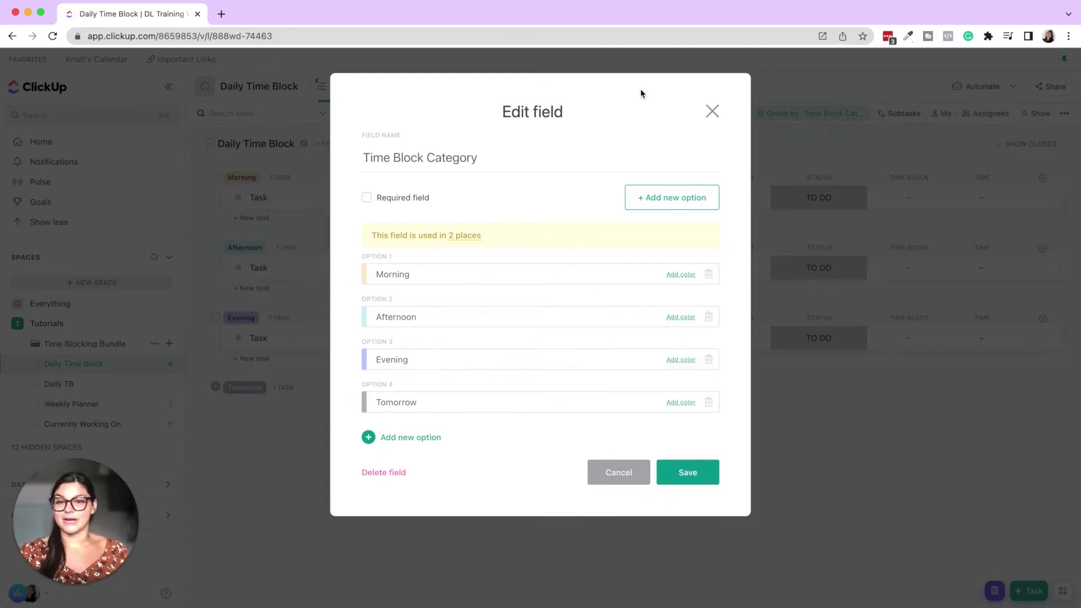
{"action": "left_click", "coordinate": [712, 112]}
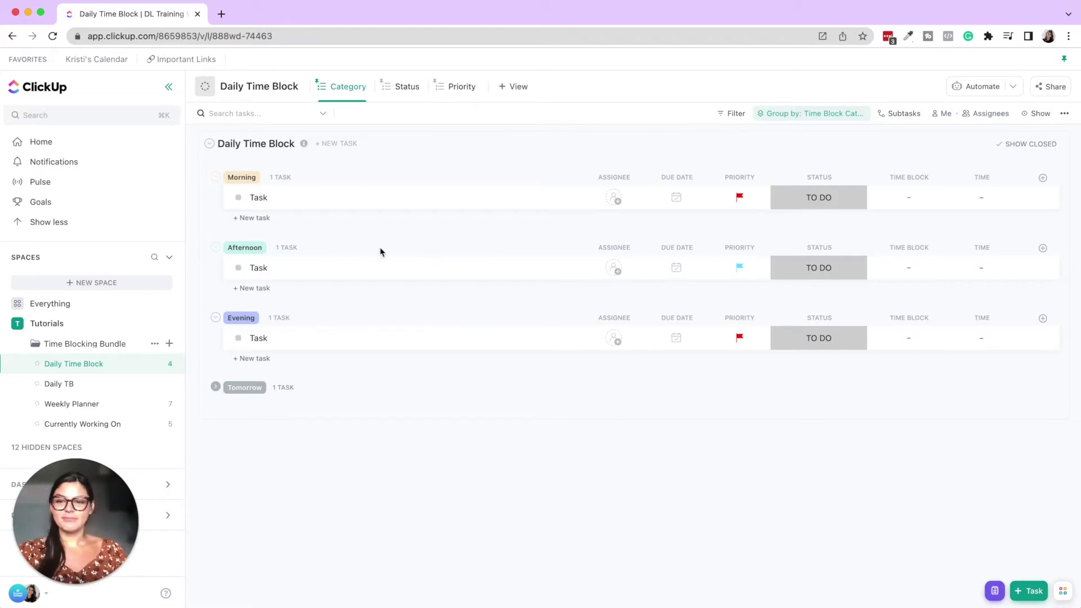
Add the existing 'Time Block Category' field as a Daily TB column and widen it
{"action": "left_click", "coordinate": [67, 384]}
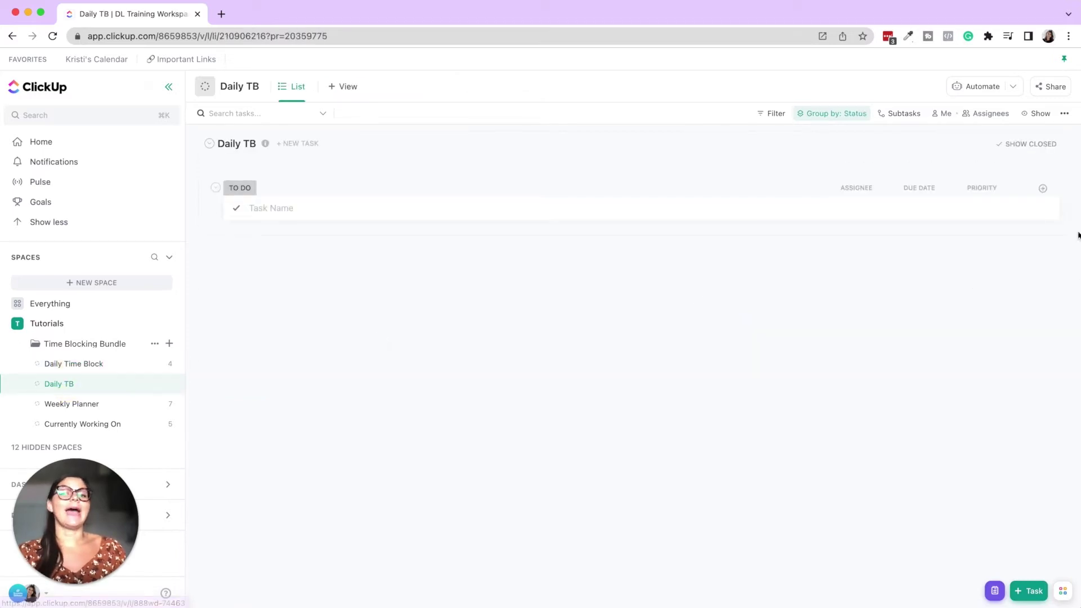
{"action": "left_click", "coordinate": [1043, 189]}
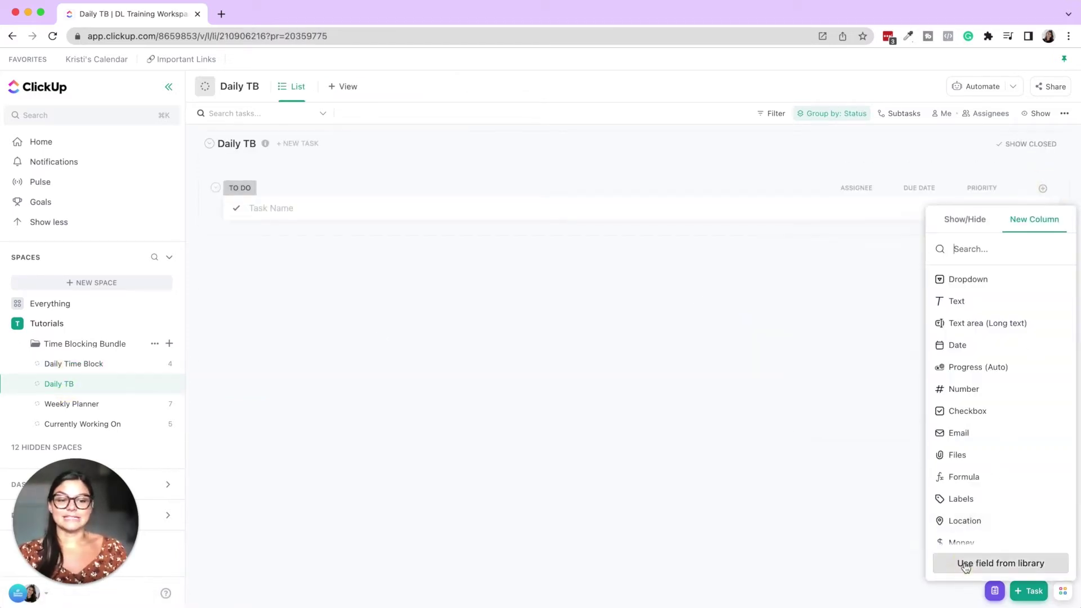
{"action": "left_click", "coordinate": [999, 562]}
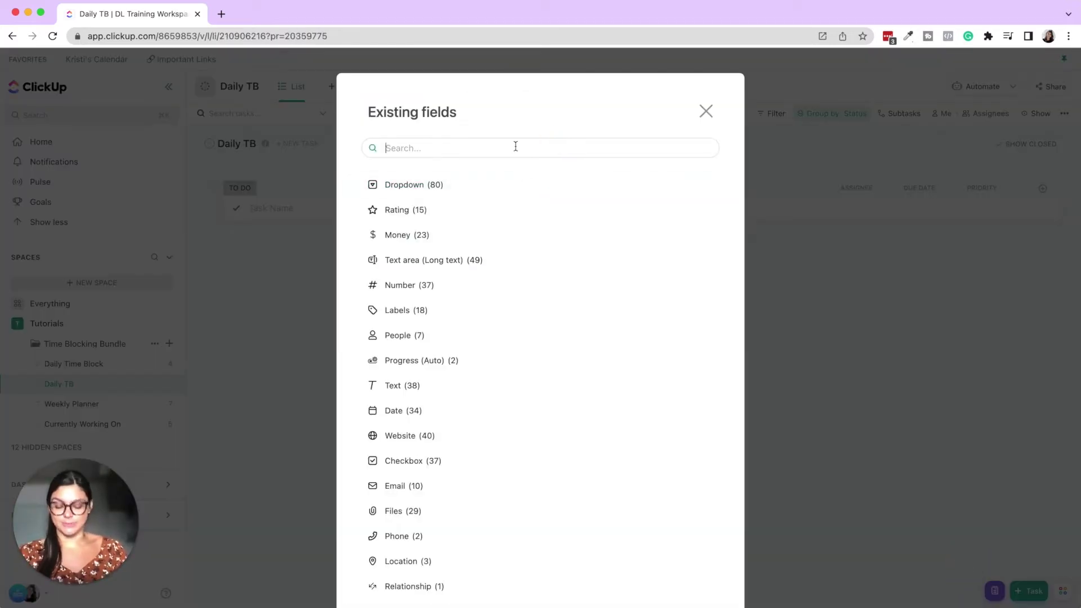
{"action": "type", "text": "time block"}
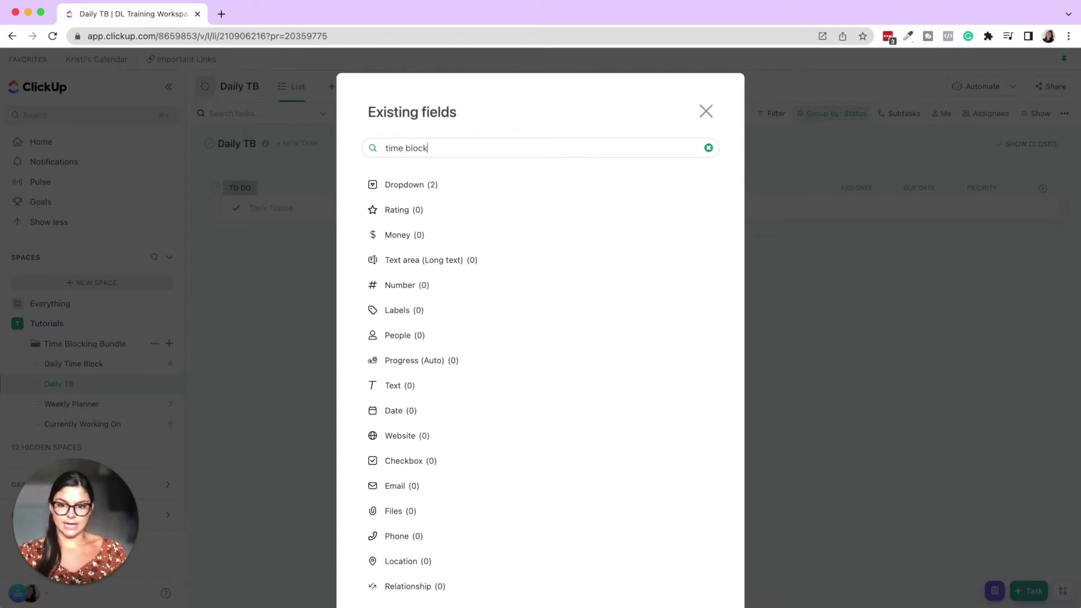
{"action": "left_click", "coordinate": [483, 186]}
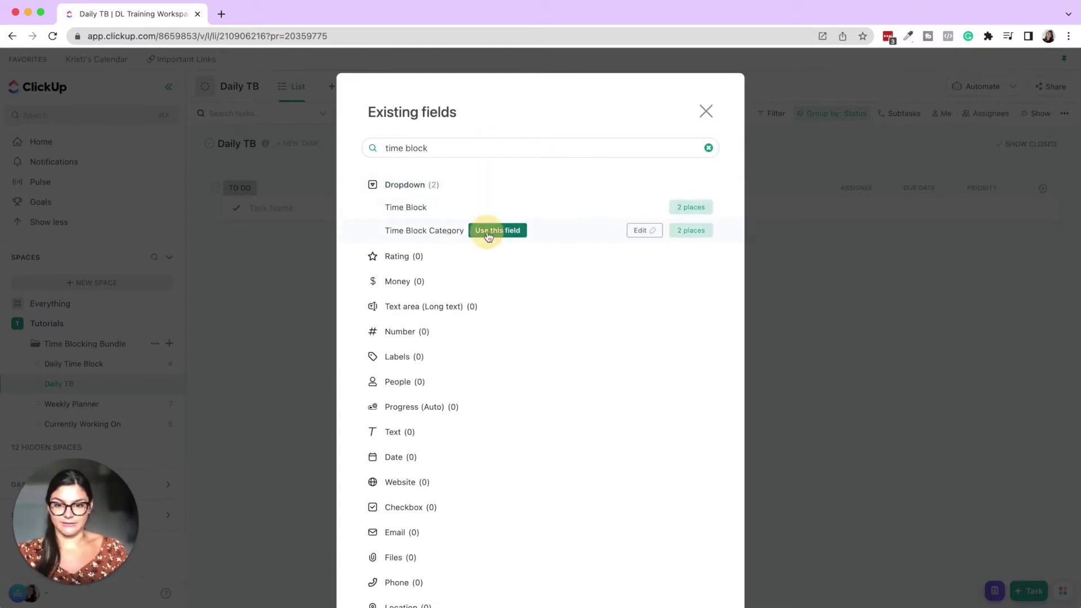
{"action": "left_click", "coordinate": [480, 236]}
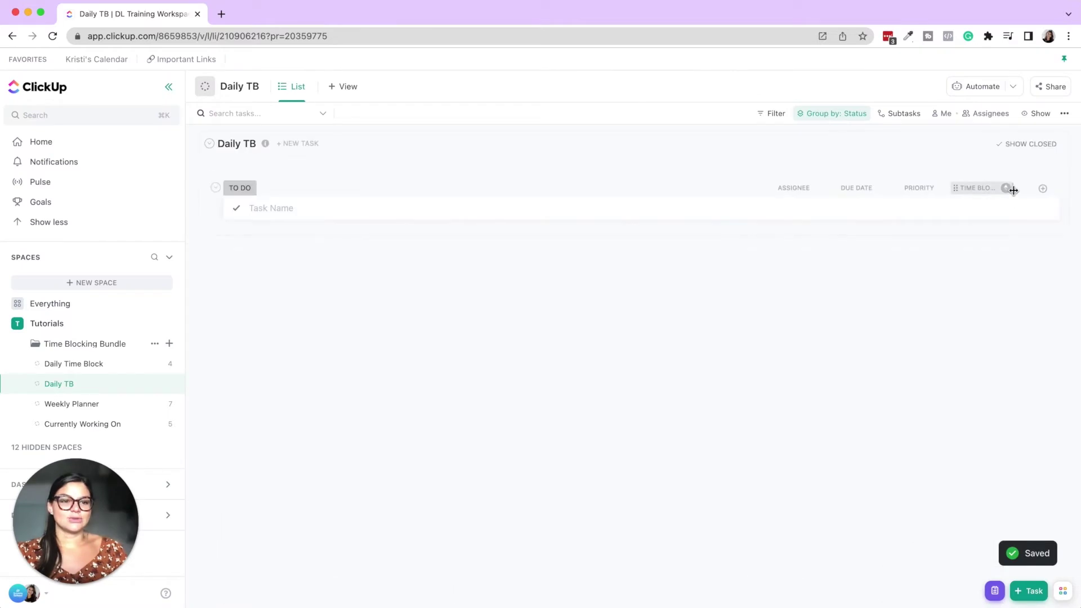
{"action": "left_click", "coordinate": [1038, 191]}
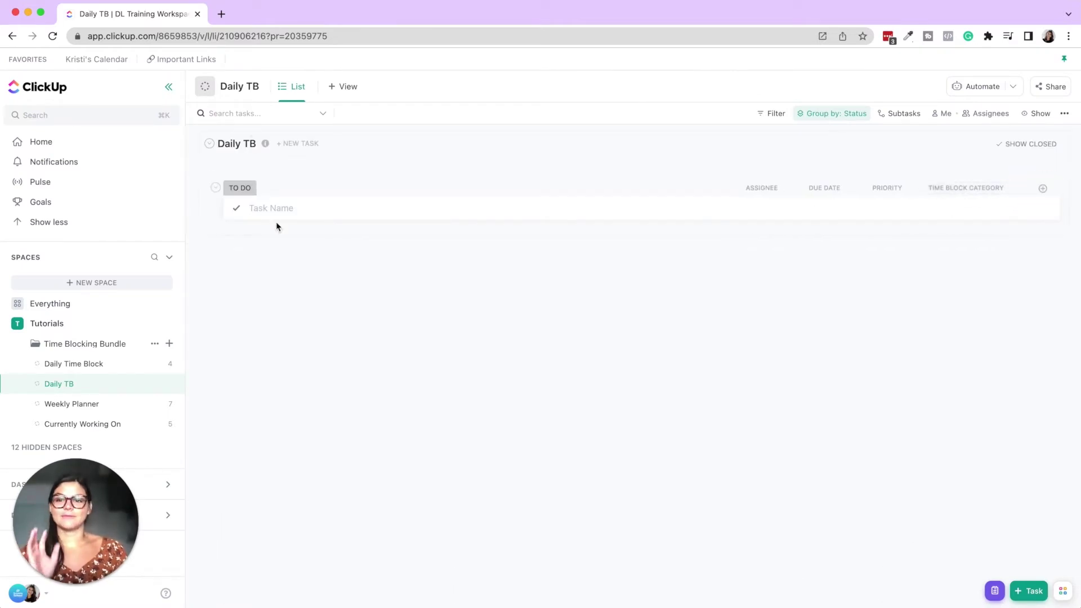
Add three tasks each named 'Task' to the TO DO group
{"action": "left_click", "coordinate": [266, 208]}
{"action": "type", "text": "Task"}
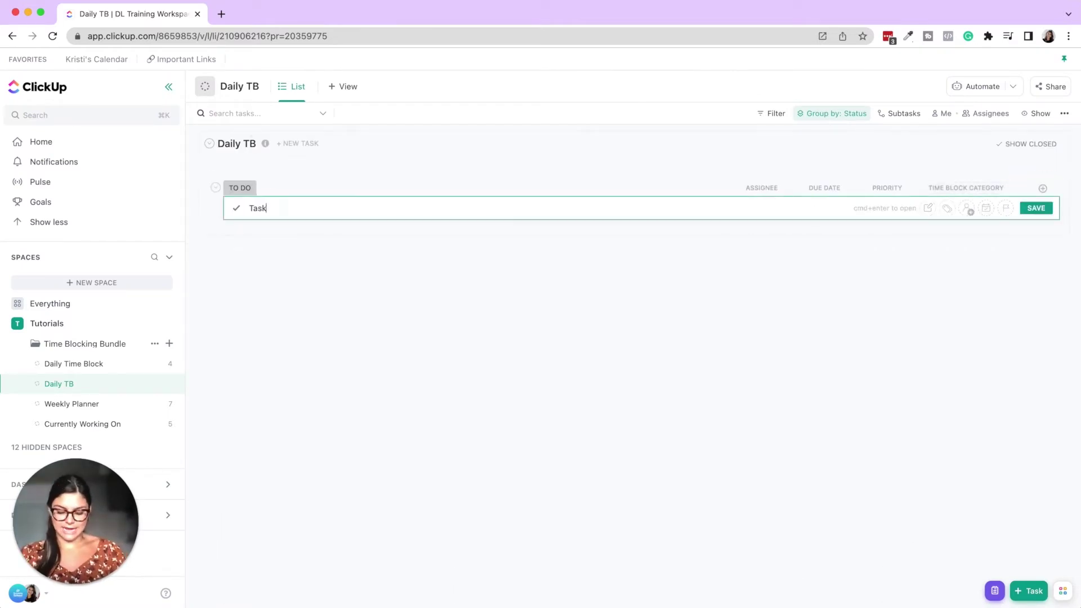
{"action": "key", "text": "Return"}
{"action": "type", "text": "Task"}
{"action": "key", "text": "Return"}
{"action": "type", "text": "Task"}
{"action": "key", "text": "Return"}
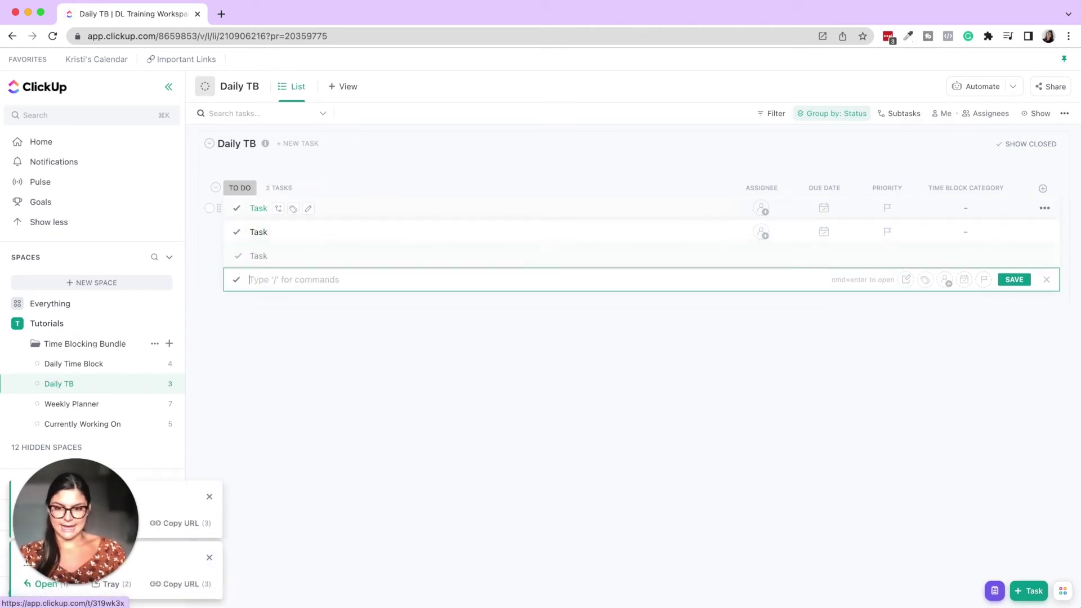
Set the three tasks' Time Block Category to Morning, Afternoon and Evening
{"action": "left_click", "coordinate": [982, 207]}
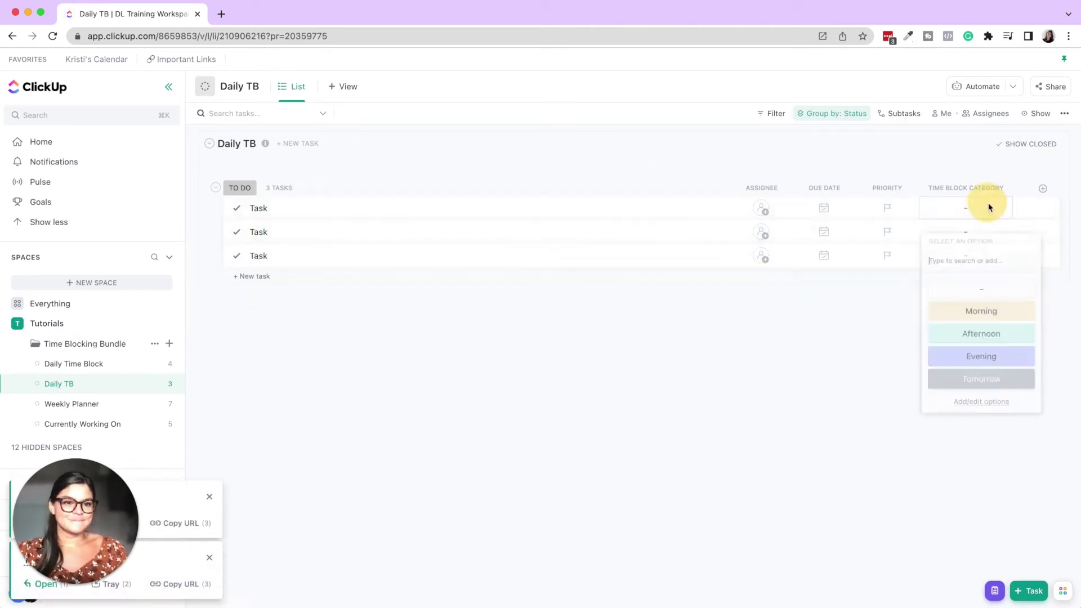
{"action": "left_click", "coordinate": [984, 319]}
{"action": "left_click", "coordinate": [965, 233]}
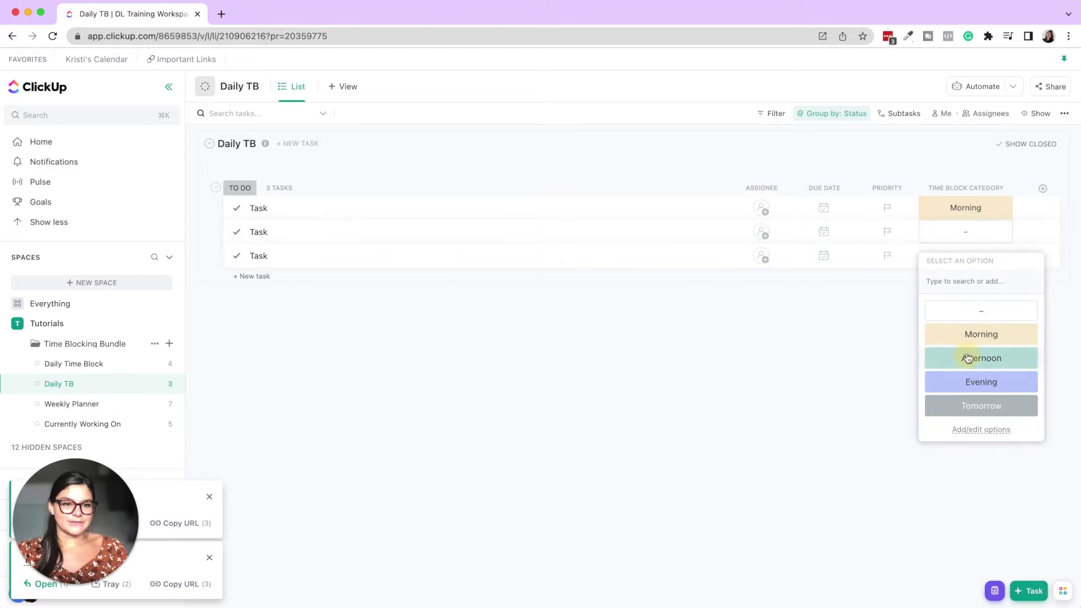
{"action": "left_click", "coordinate": [967, 358]}
{"action": "left_click", "coordinate": [950, 257]}
{"action": "left_click", "coordinate": [978, 406]}
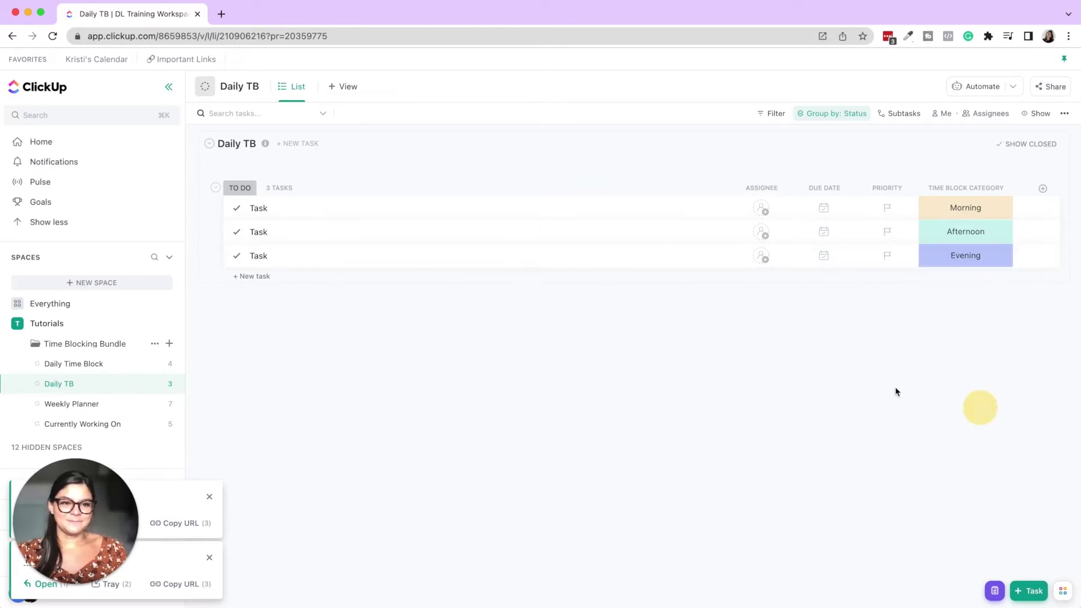
In Daily Time Block's Status view, set the first task's status to IN PROGRESS
{"action": "left_click", "coordinate": [116, 366]}
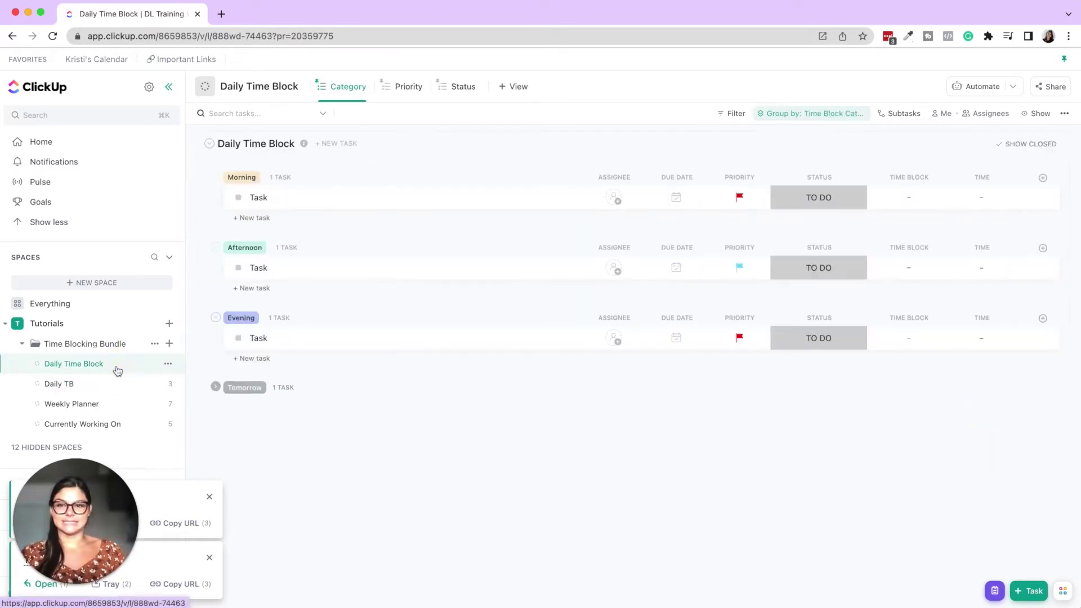
{"action": "left_click", "coordinate": [457, 88]}
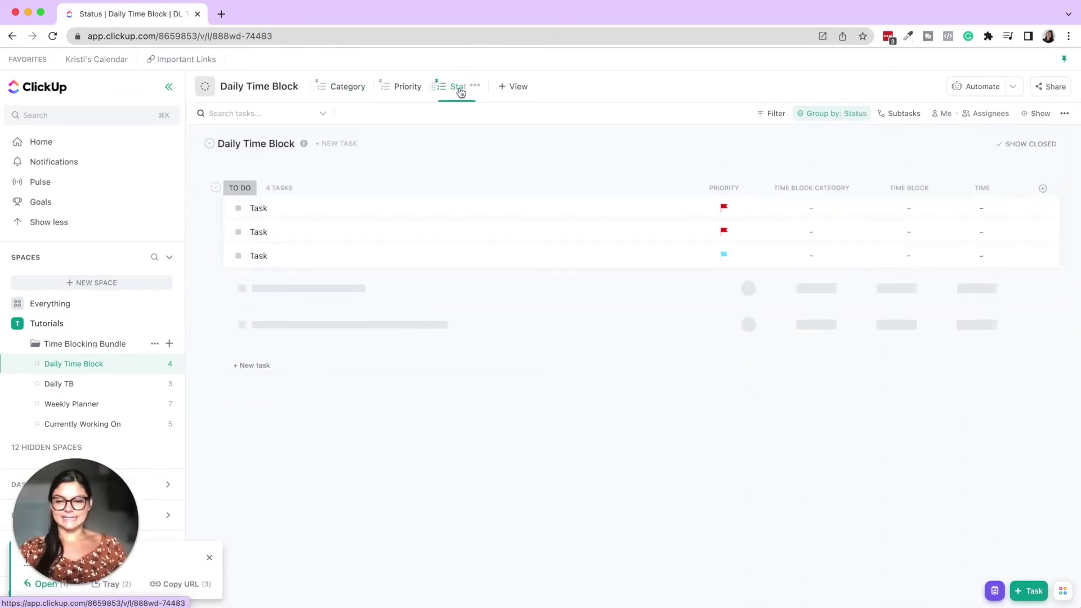
{"action": "left_click", "coordinate": [238, 209]}
{"action": "left_click", "coordinate": [248, 320]}
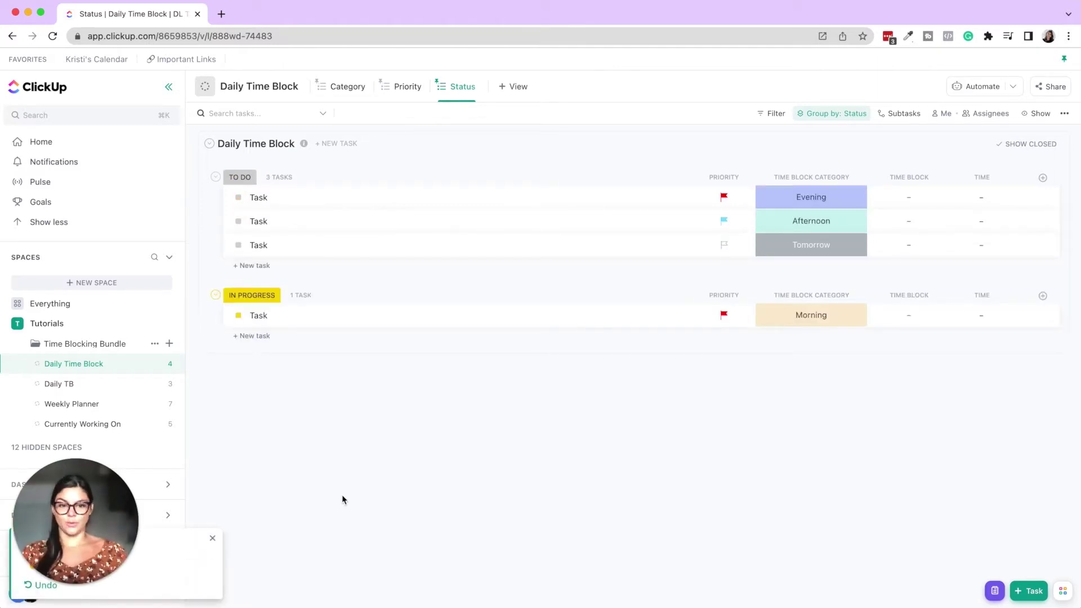
Return to the Category view and check the custom-field grouping options
{"action": "left_click", "coordinate": [358, 88]}
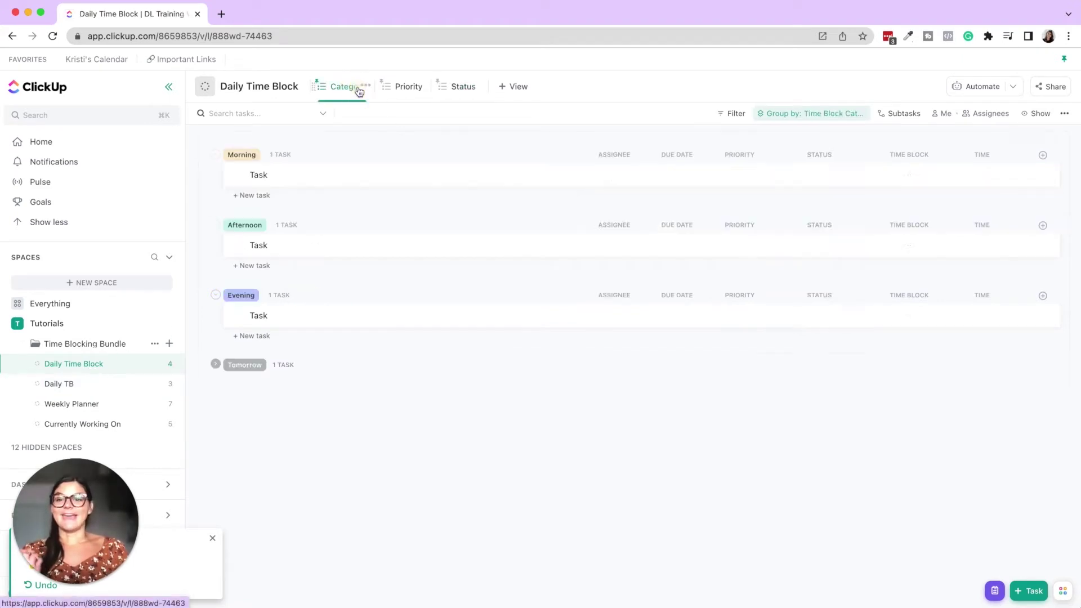
{"action": "left_click", "coordinate": [807, 116]}
{"action": "left_click", "coordinate": [819, 283]}
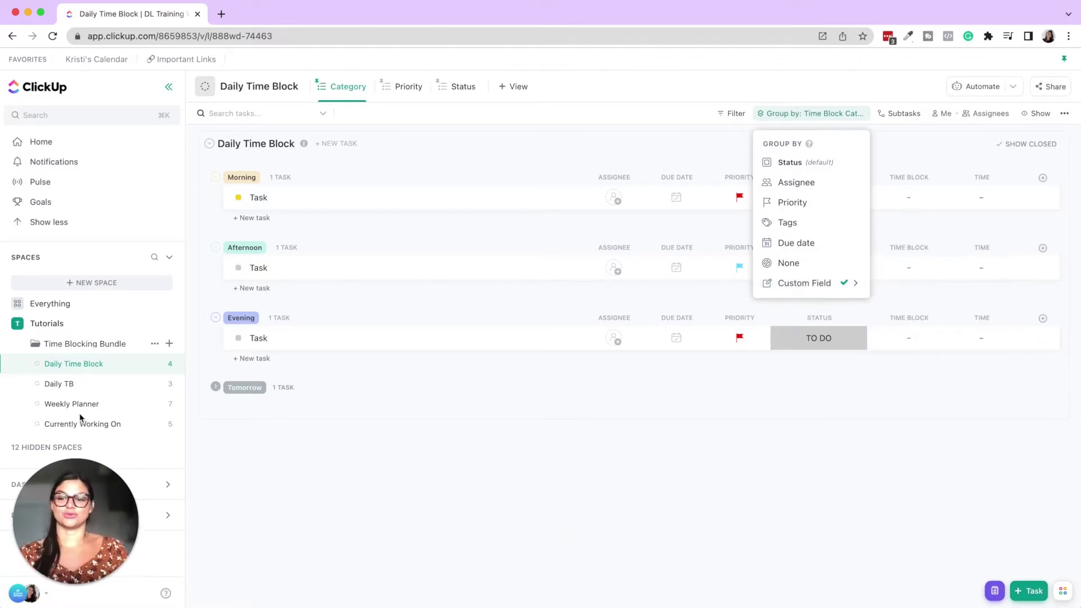
Group Daily TB by the Time Block Category custom field into Morning, Afternoon and Evening
{"action": "left_click", "coordinate": [59, 384]}
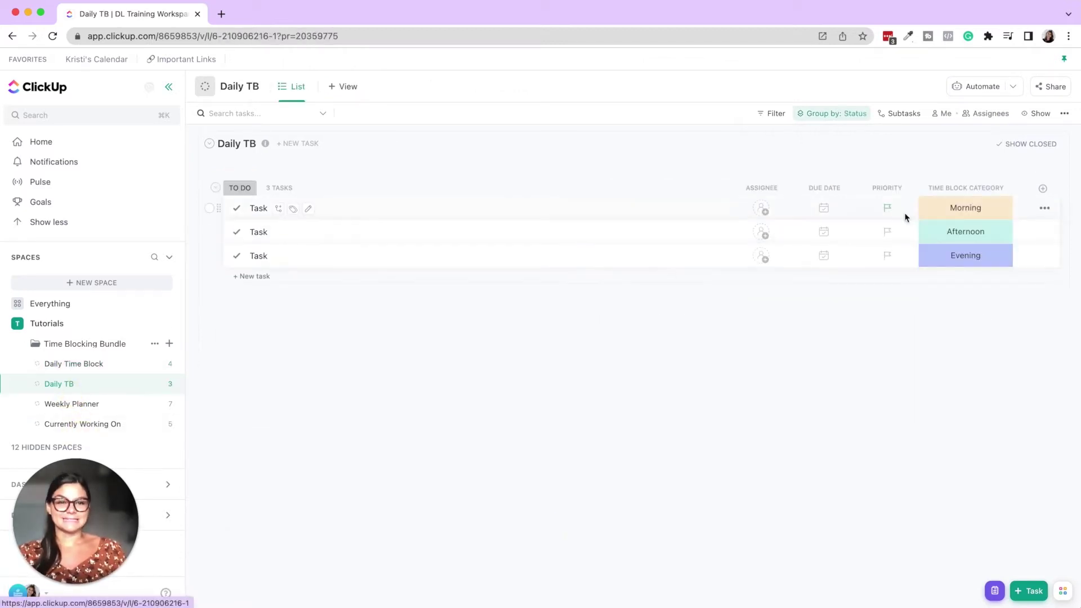
{"action": "left_click", "coordinate": [816, 115]}
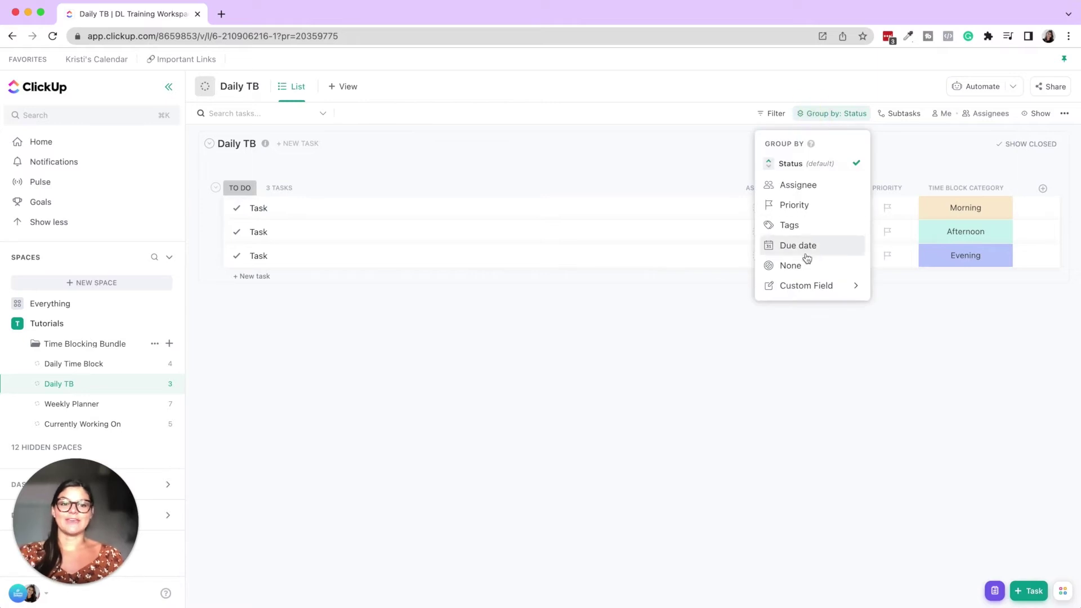
{"action": "mouse_move", "coordinate": [807, 288]}
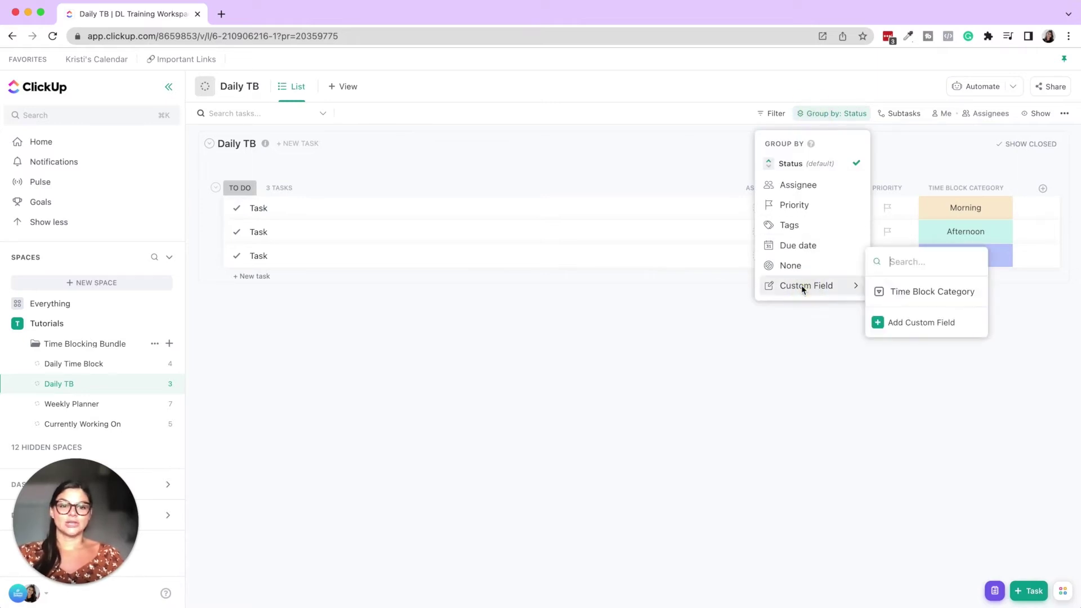
{"action": "left_click", "coordinate": [933, 290]}
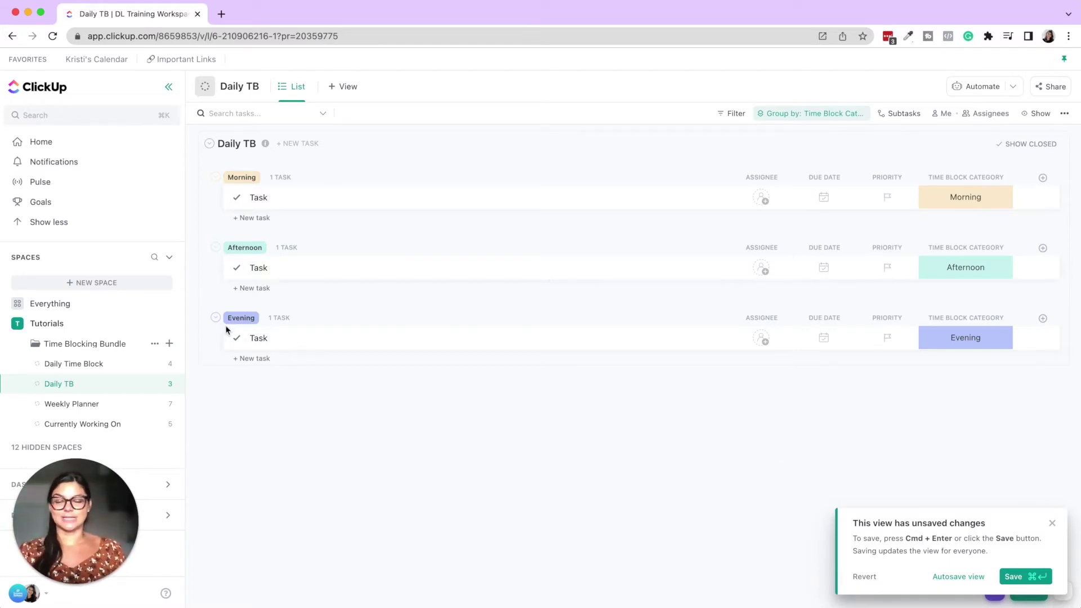
Add a new task named 'Task' under Morning in Daily Time Block
{"action": "left_click", "coordinate": [55, 366]}
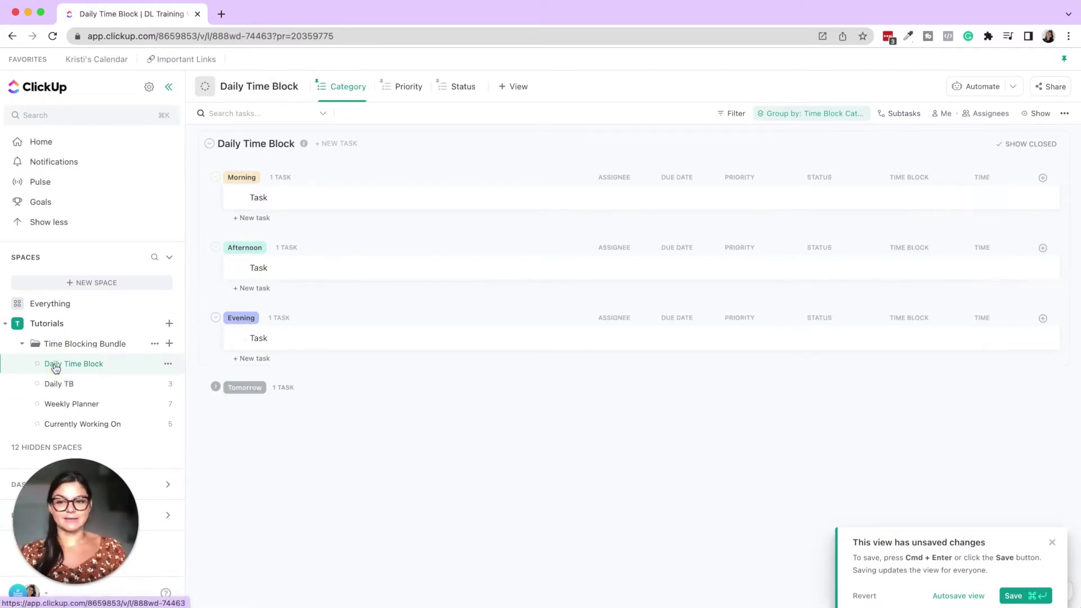
{"action": "left_click", "coordinate": [256, 218]}
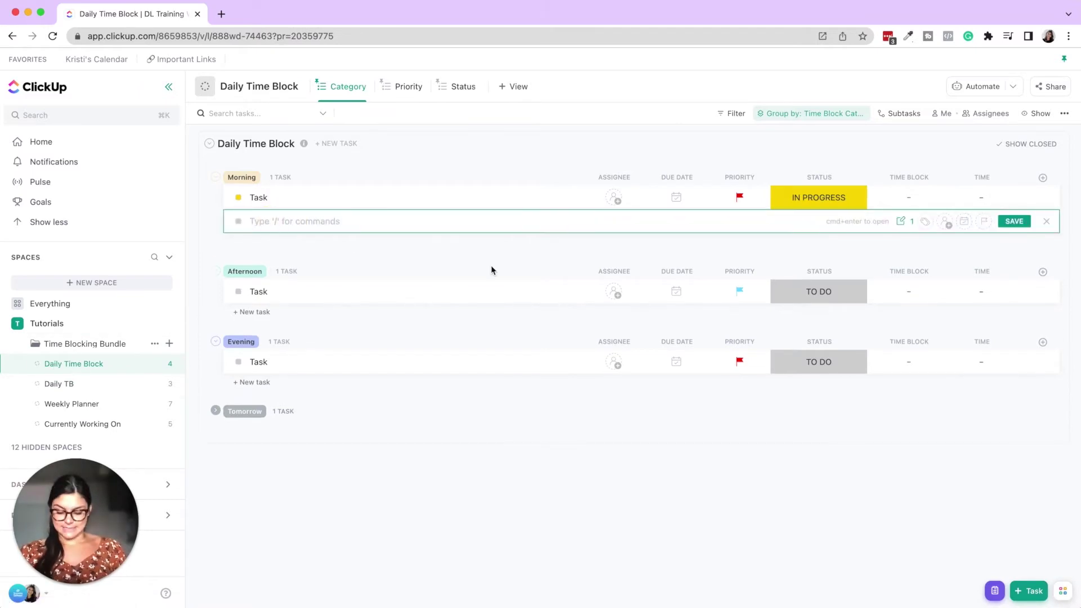
{"action": "type", "text": "Task"}
{"action": "key", "text": "Return"}
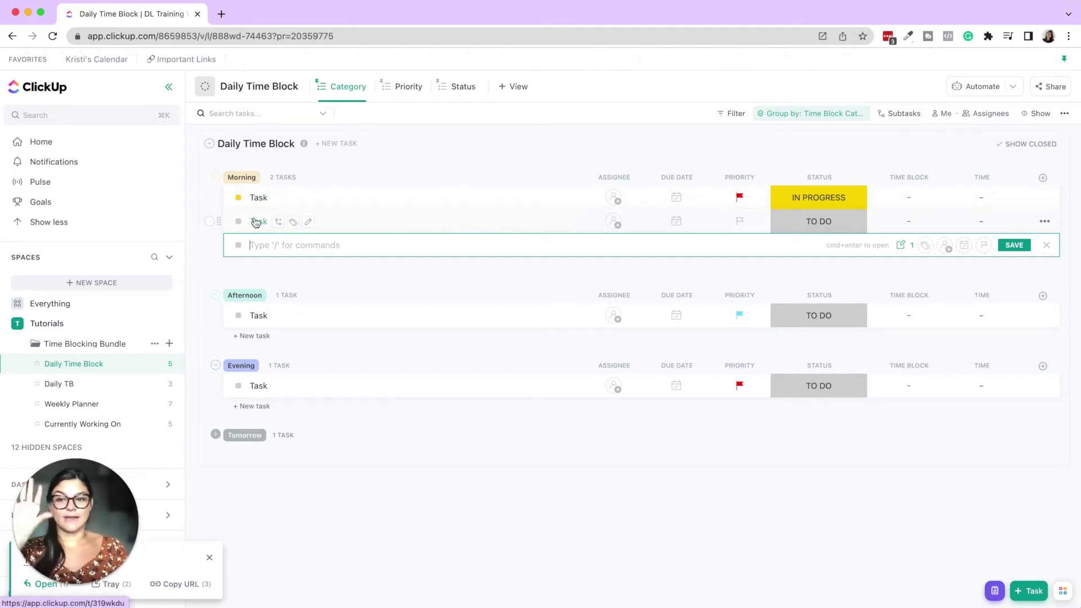
Set the new task's Time Block Category to Afternoon in its details
{"action": "left_click", "coordinate": [255, 224]}
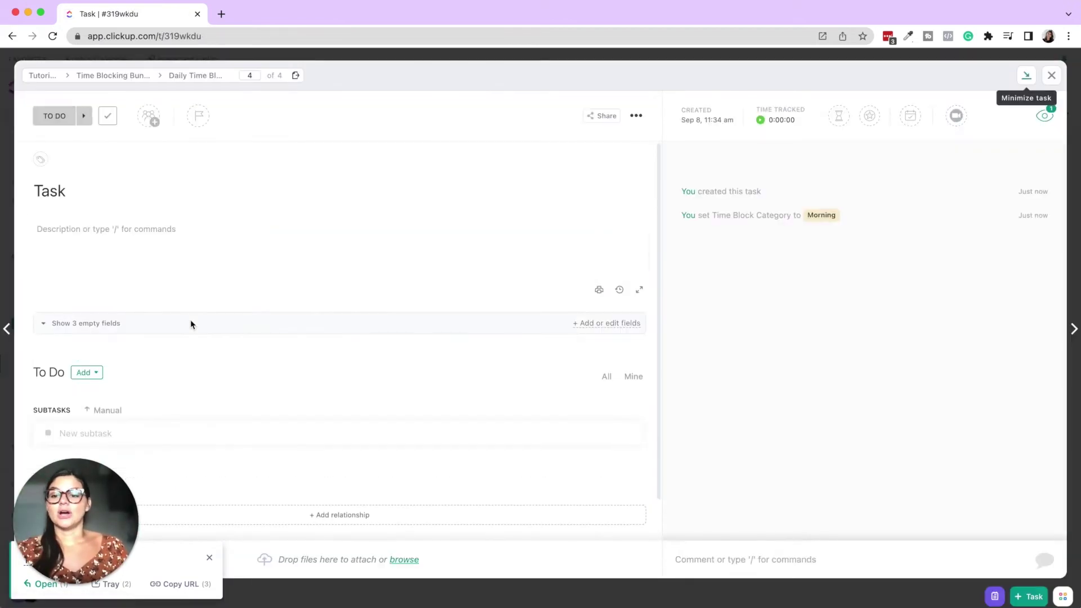
{"action": "left_click", "coordinate": [98, 280]}
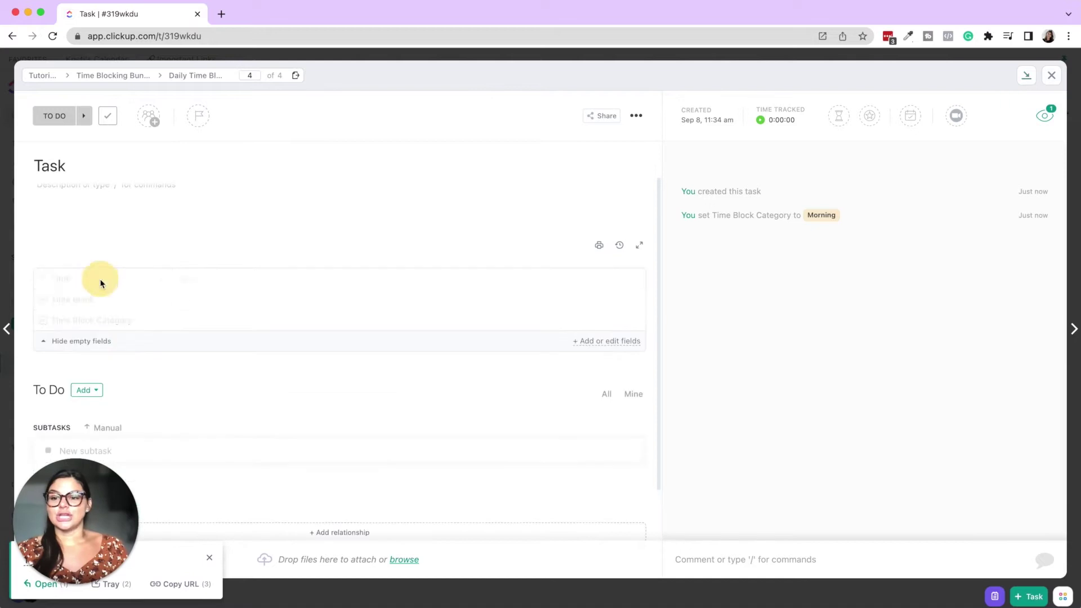
{"action": "left_click", "coordinate": [183, 323]}
{"action": "left_click", "coordinate": [214, 444]}
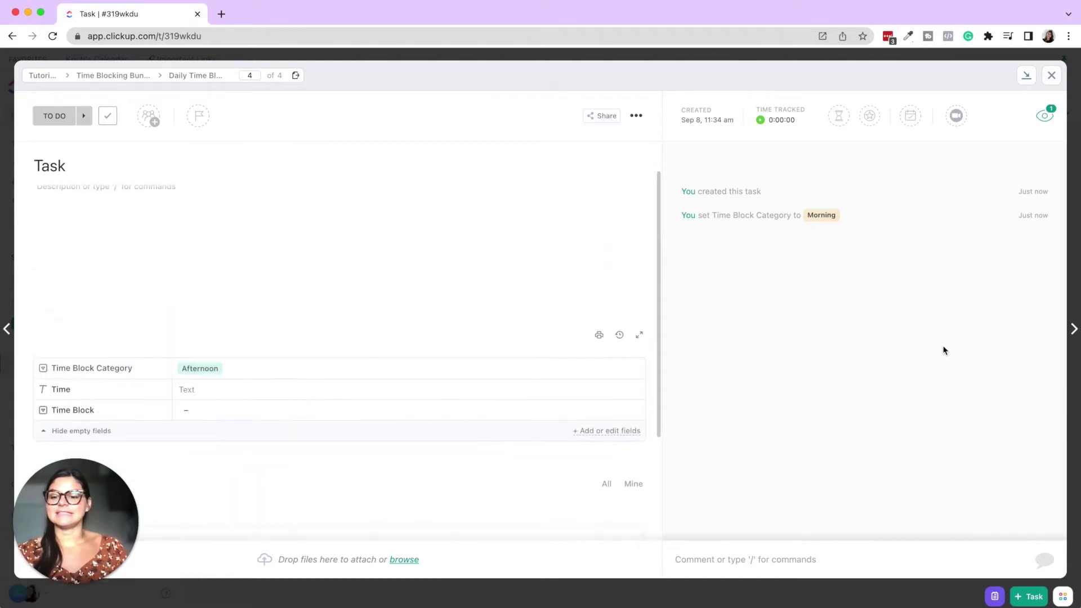
{"action": "left_click", "coordinate": [1051, 75]}
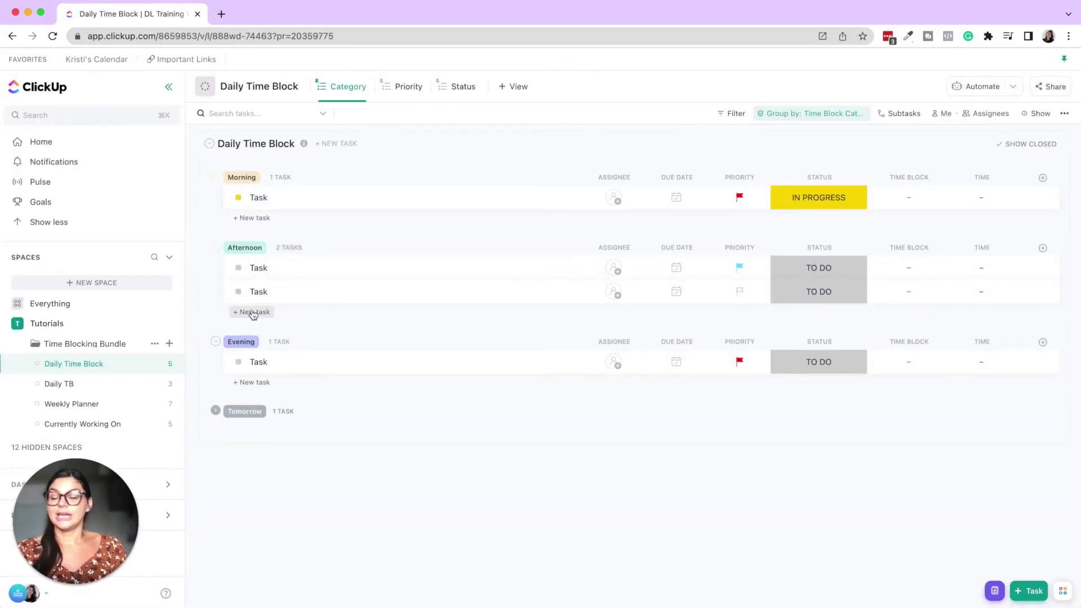
{"action": "left_click", "coordinate": [216, 248]}
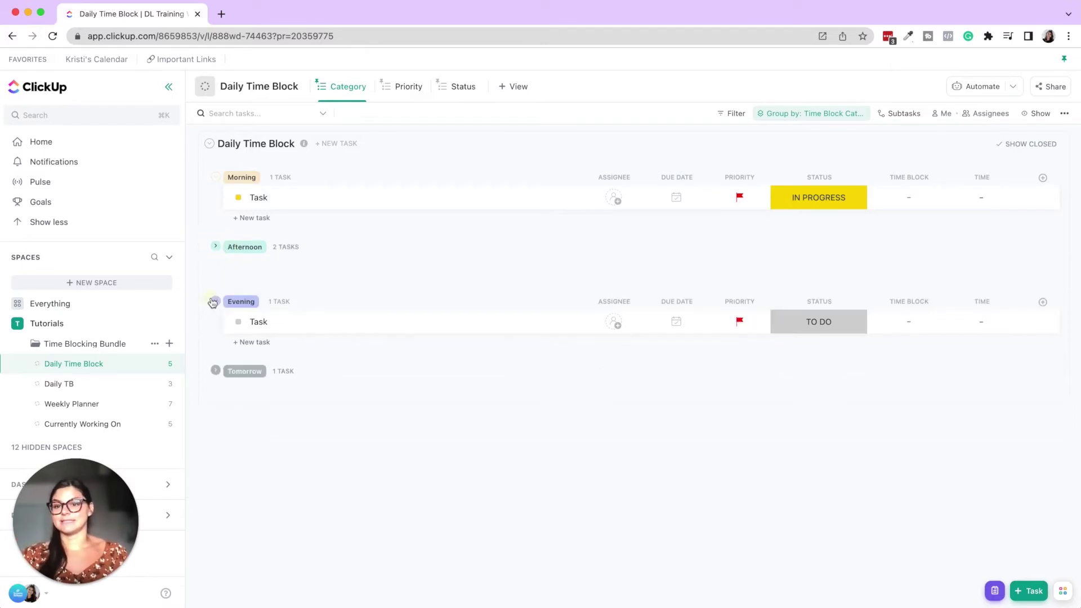
{"action": "left_click", "coordinate": [215, 301]}
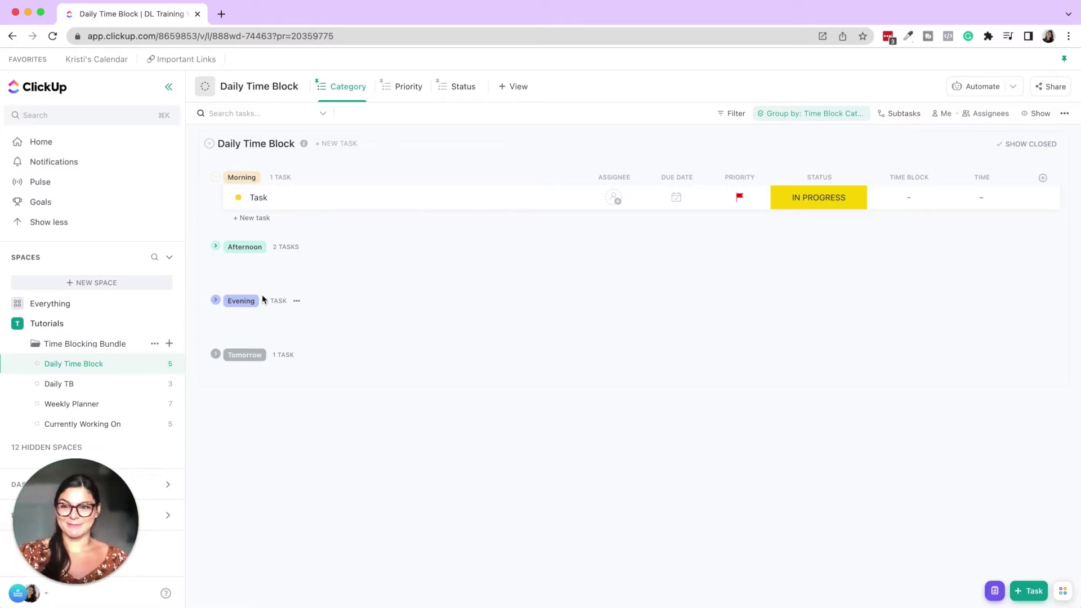
{"action": "left_click", "coordinate": [215, 299]}
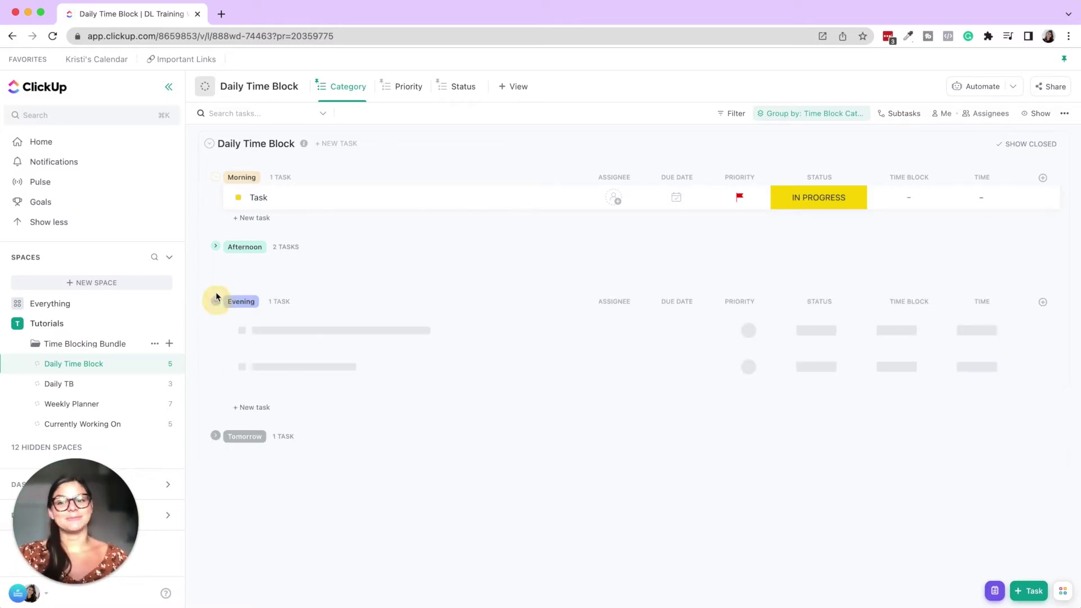
{"action": "left_click", "coordinate": [215, 246]}
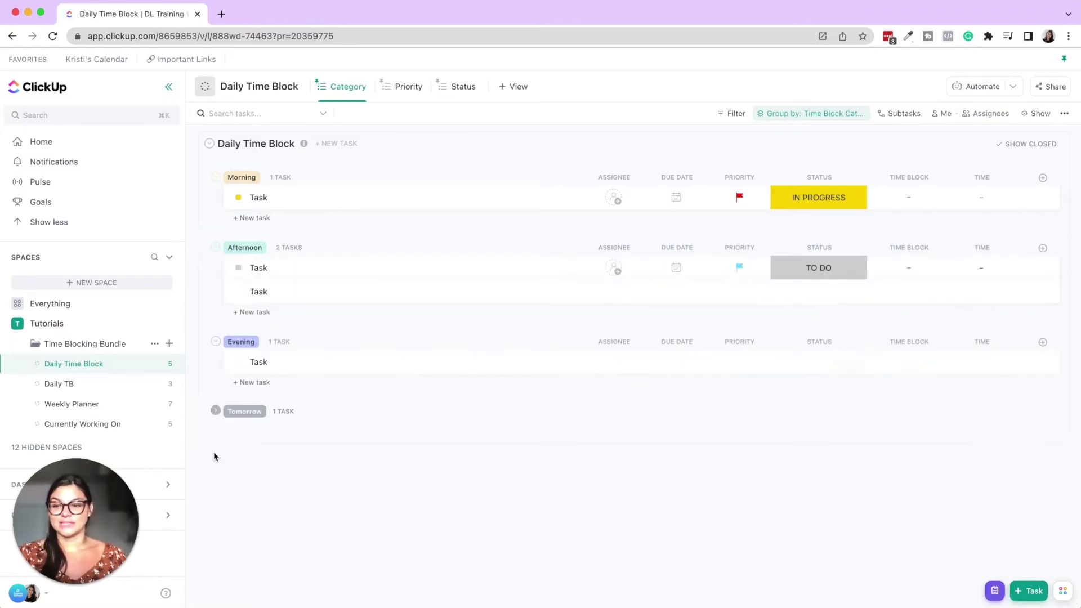
{"action": "left_click", "coordinate": [215, 414]}
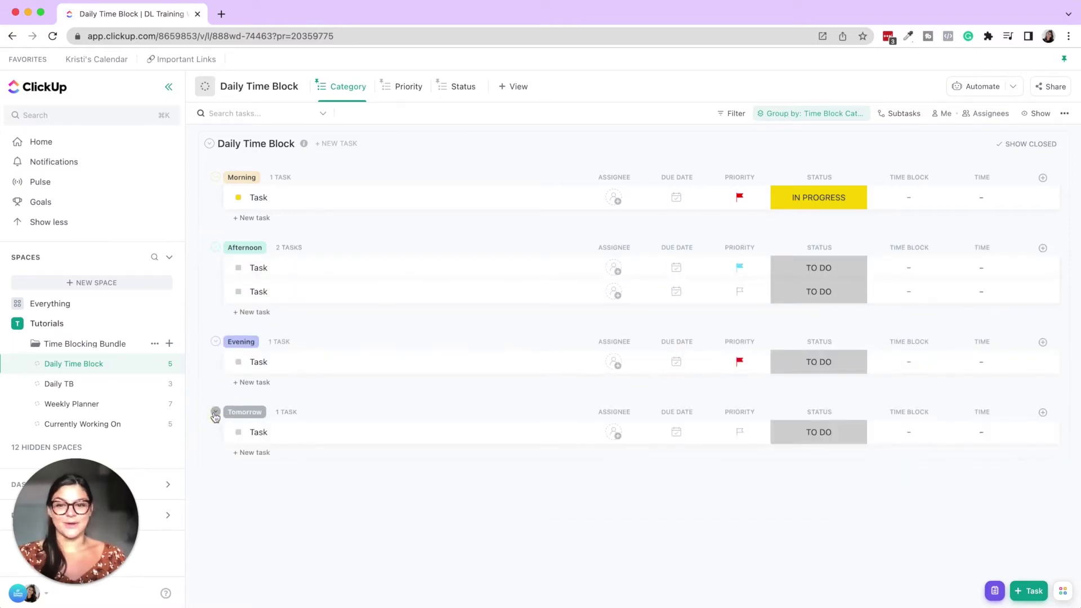
{"action": "left_click", "coordinate": [215, 413]}
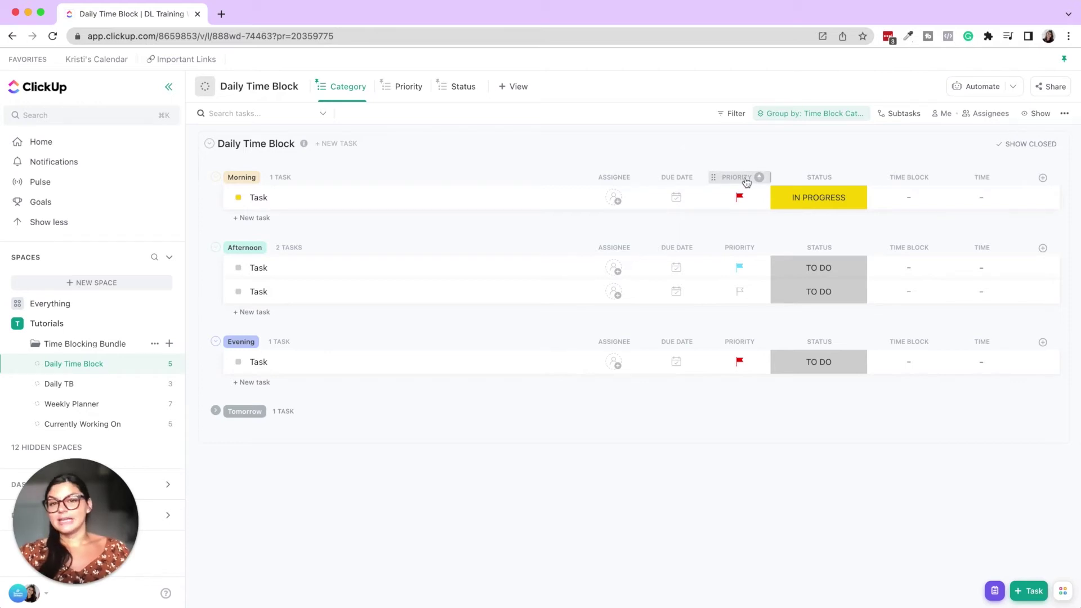
{"action": "left_click", "coordinate": [603, 179]}
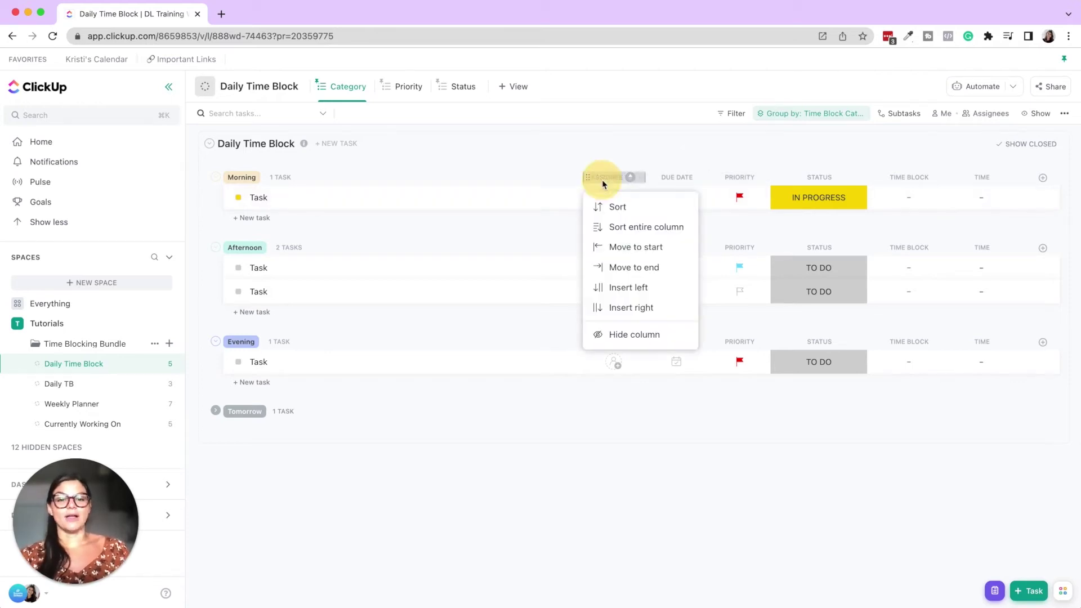
{"action": "left_click", "coordinate": [622, 336]}
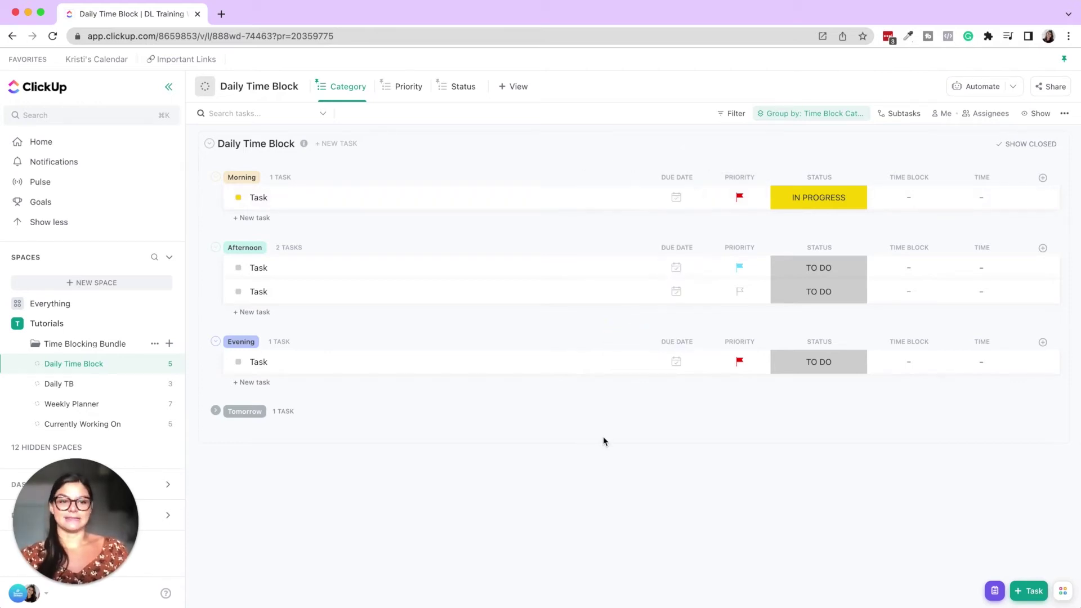
{"action": "left_click", "coordinate": [1043, 178]}
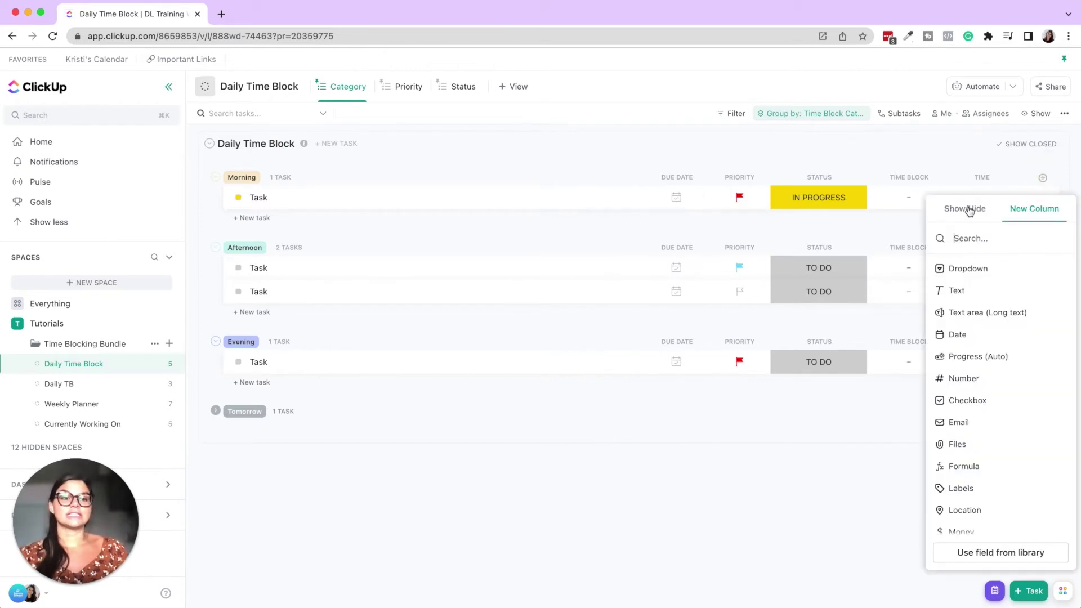
{"action": "left_click", "coordinate": [955, 211]}
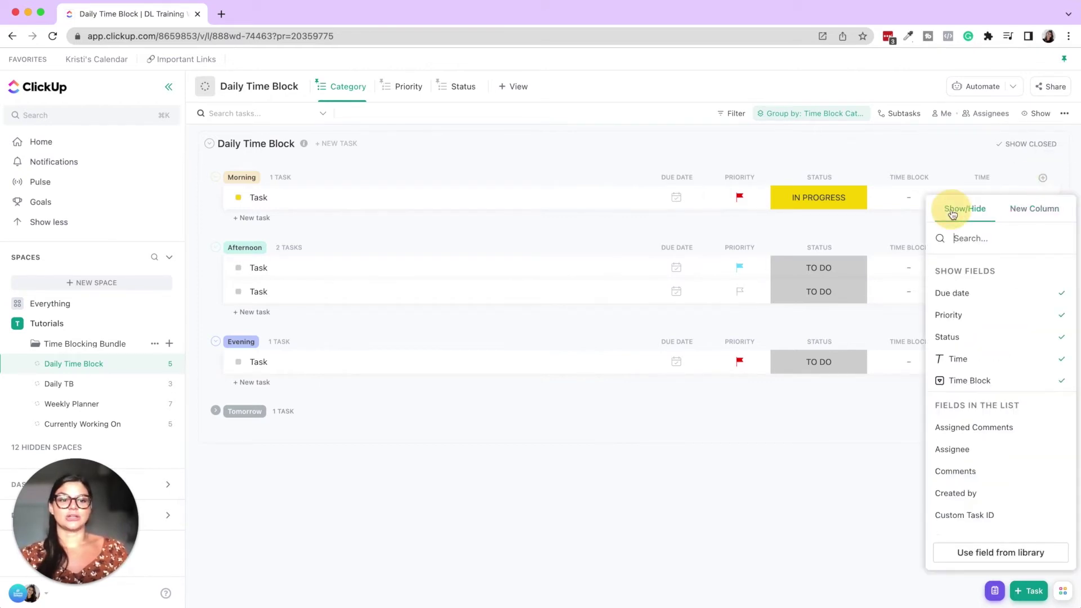
{"action": "type", "text": "ass"}
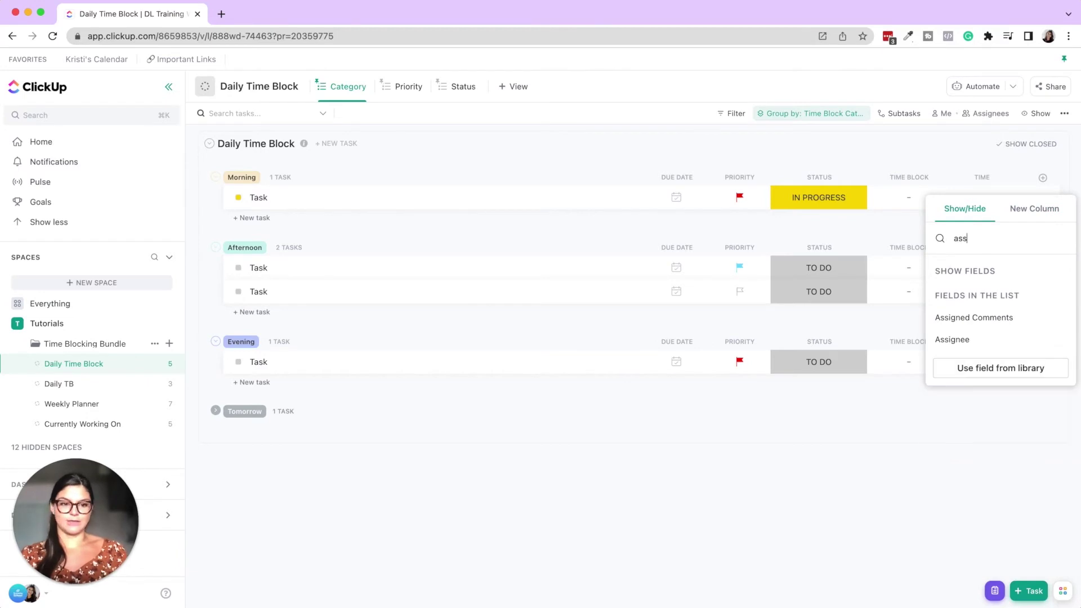
{"action": "left_click", "coordinate": [969, 338]}
{"action": "left_click", "coordinate": [767, 497]}
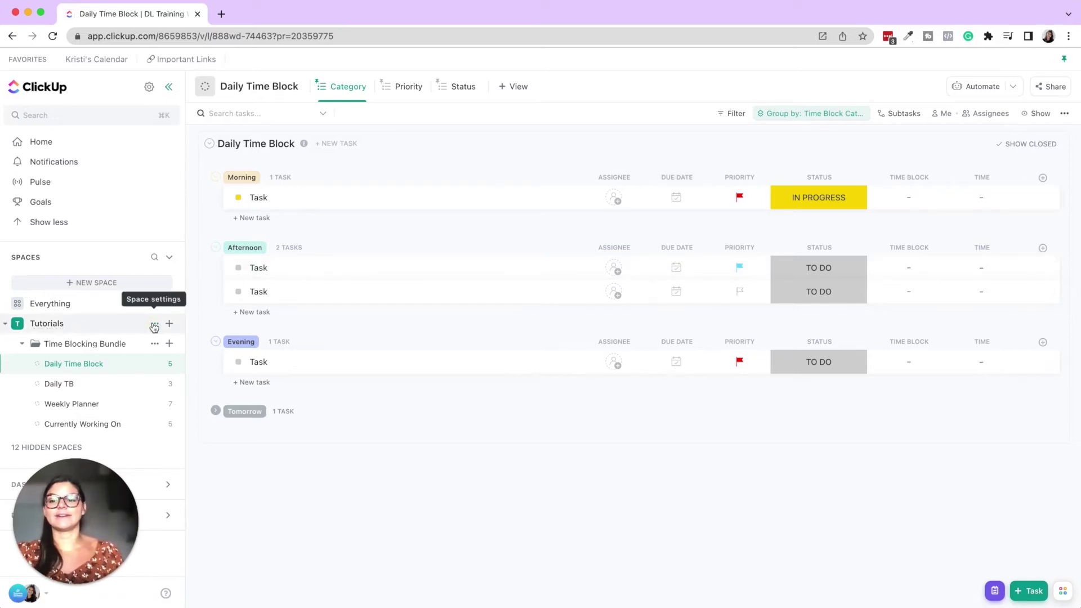
{"action": "left_click", "coordinate": [153, 327]}
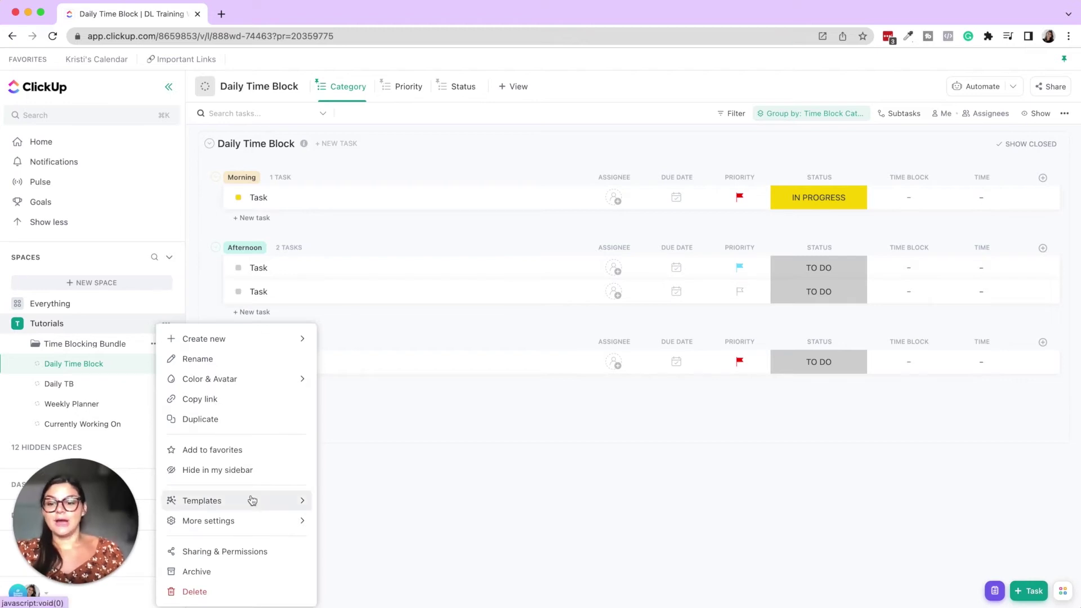
{"action": "mouse_move", "coordinate": [253, 518]}
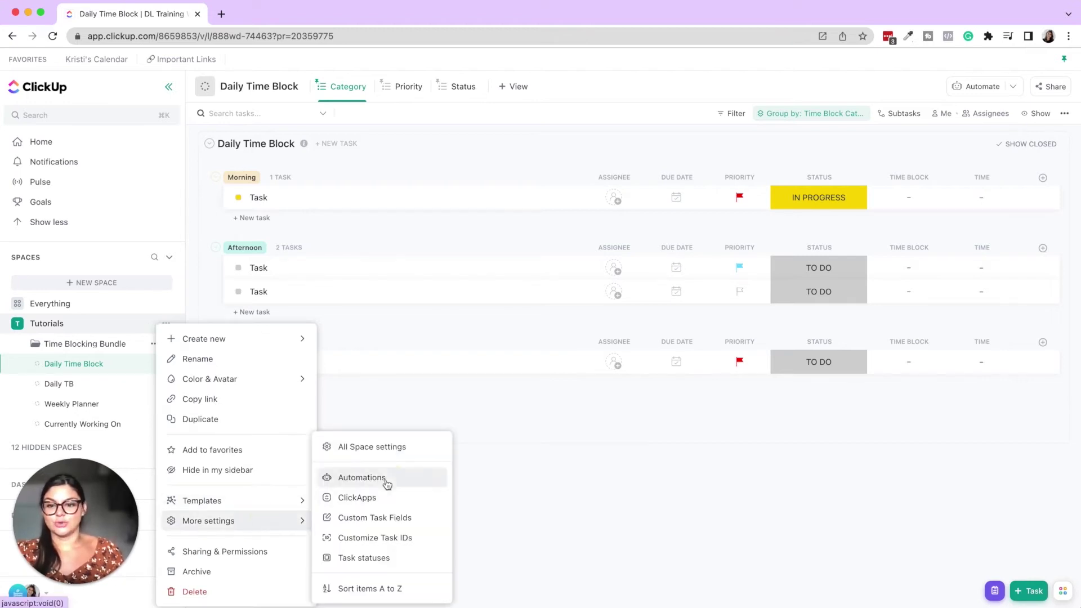
{"action": "mouse_move", "coordinate": [387, 483]}
{"action": "left_click", "coordinate": [491, 491]}
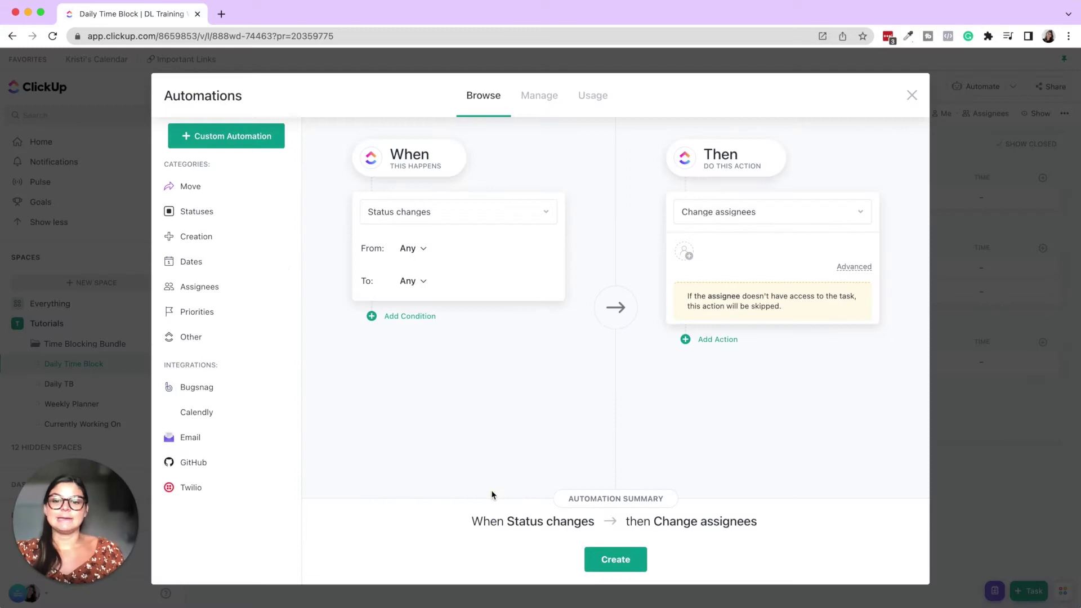
{"action": "left_click", "coordinate": [422, 211]}
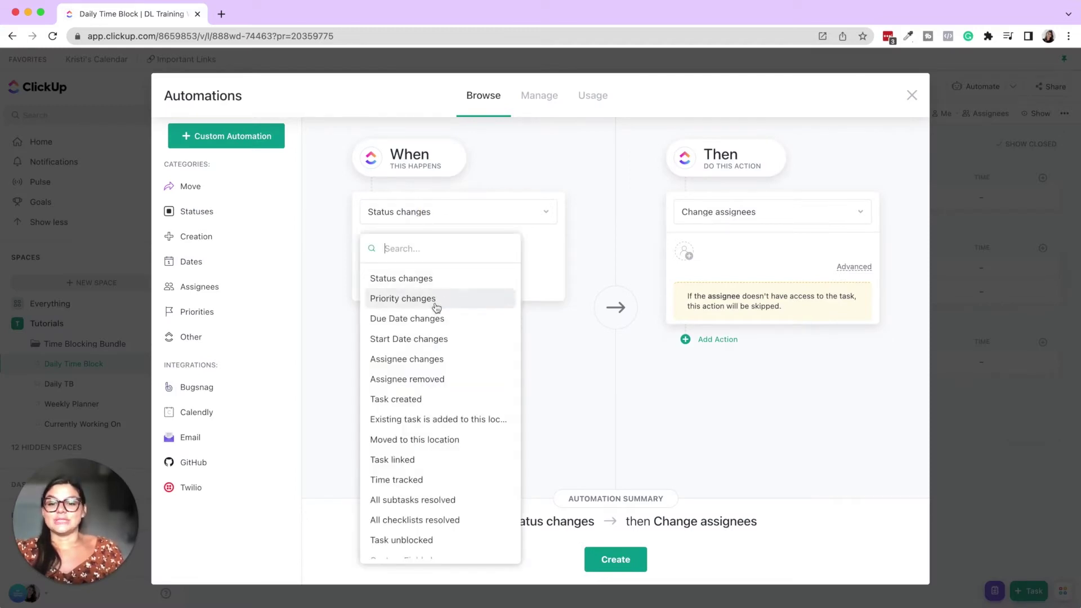
{"action": "scroll", "coordinate": [437, 306], "scroll_direction": "down", "scroll_amount": 2}
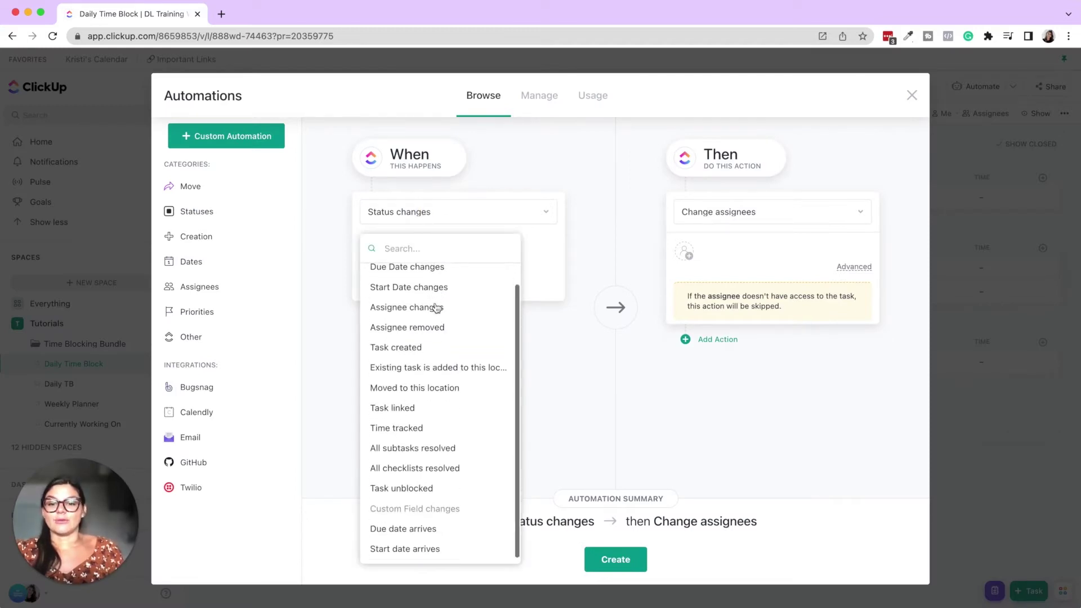
{"action": "left_click", "coordinate": [414, 531]}
{"action": "left_click", "coordinate": [423, 246]}
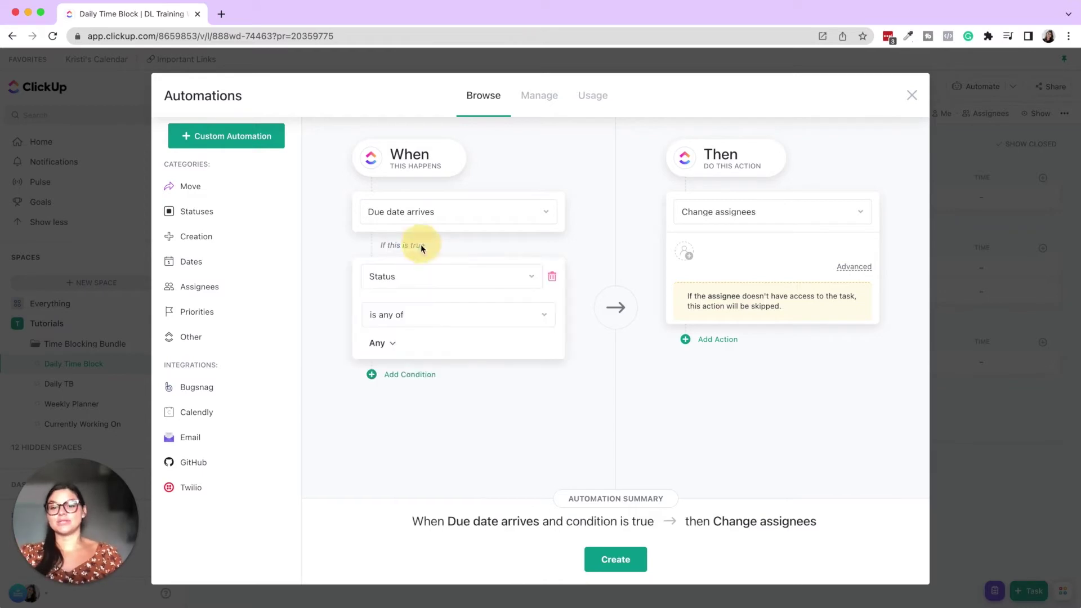
{"action": "left_click", "coordinate": [531, 279]}
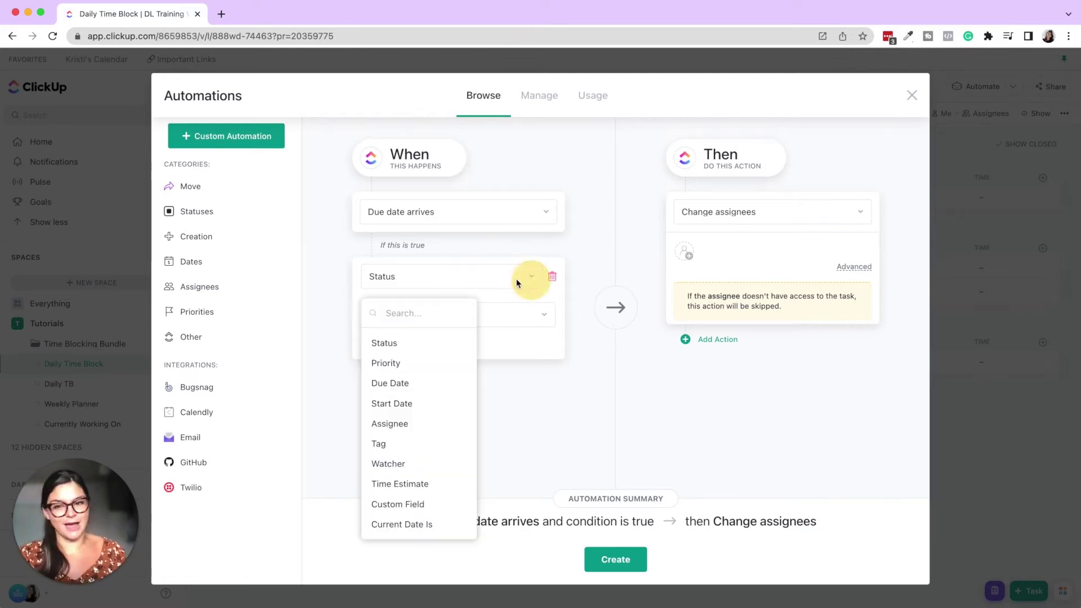
{"action": "left_click", "coordinate": [415, 431]}
{"action": "left_click", "coordinate": [431, 316]}
{"action": "left_click", "coordinate": [534, 318]}
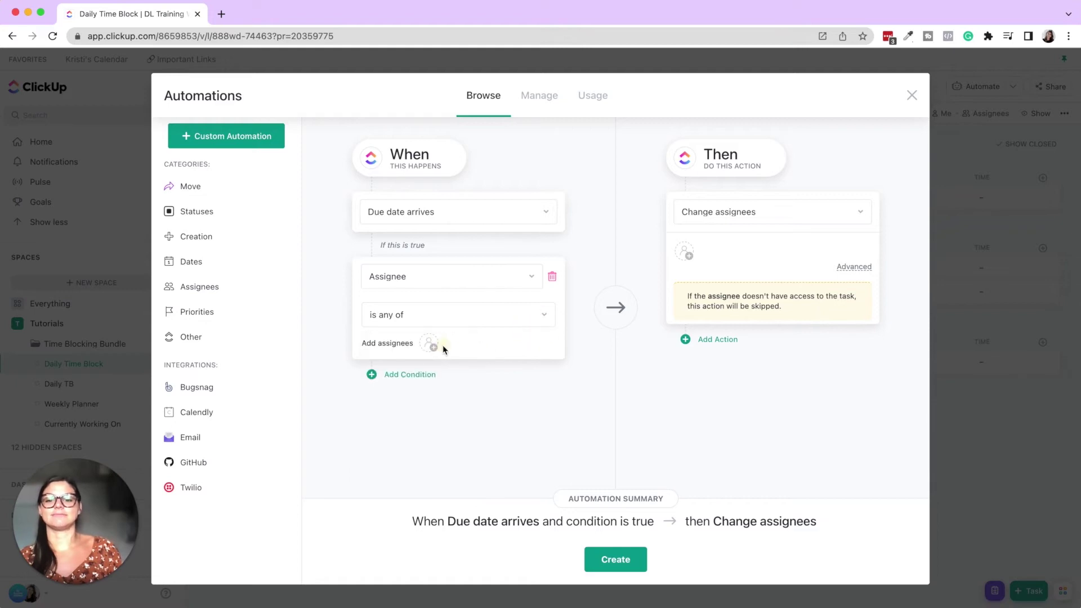
{"action": "left_click", "coordinate": [431, 344]}
{"action": "left_click", "coordinate": [443, 406]}
{"action": "left_click", "coordinate": [617, 390]}
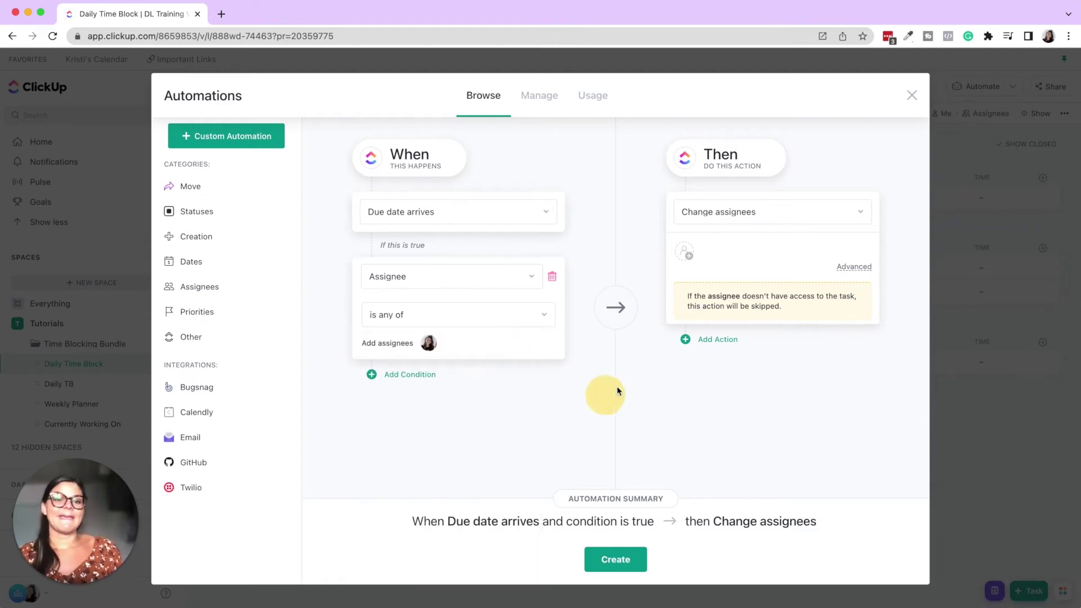
{"action": "left_click", "coordinate": [732, 217]}
{"action": "scroll", "coordinate": [726, 337], "scroll_direction": "down", "scroll_amount": 2}
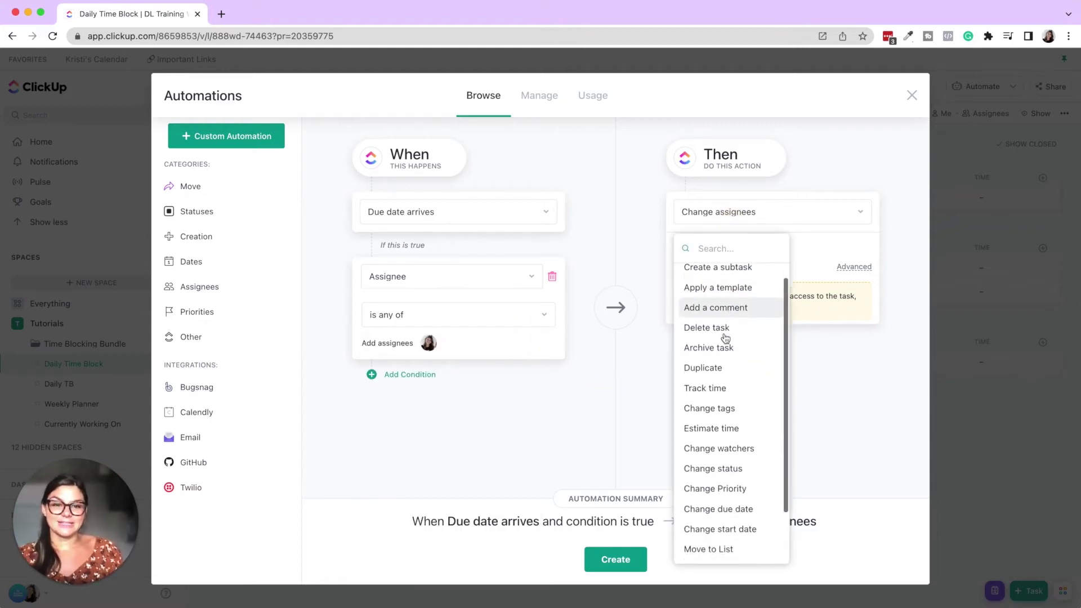
{"action": "scroll", "coordinate": [725, 337], "scroll_direction": "down", "scroll_amount": 2}
{"action": "left_click", "coordinate": [736, 549]}
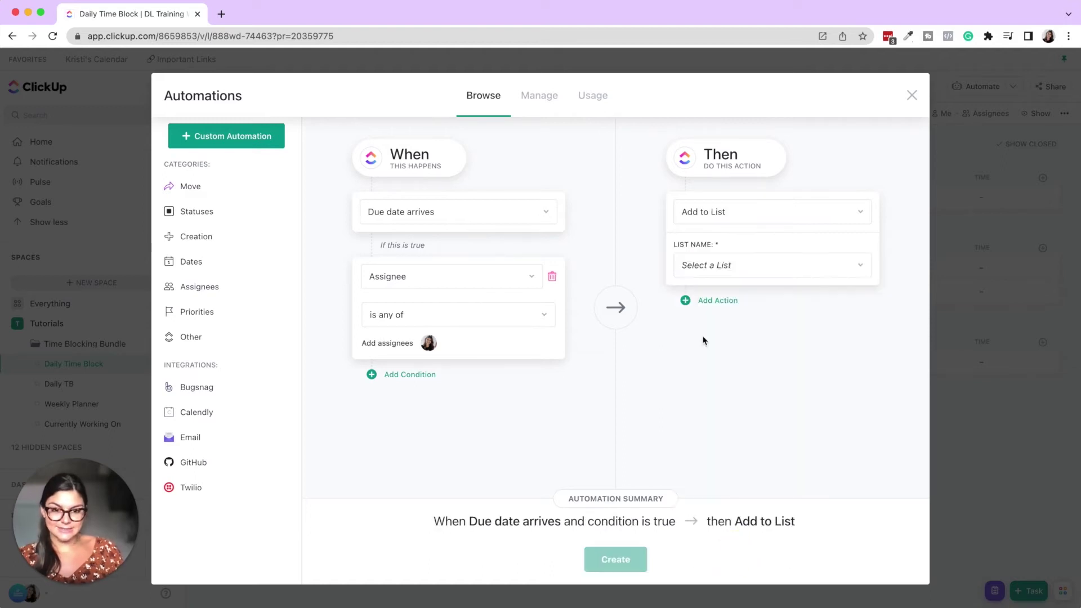
{"action": "left_click", "coordinate": [698, 264]}
{"action": "left_click", "coordinate": [724, 265]}
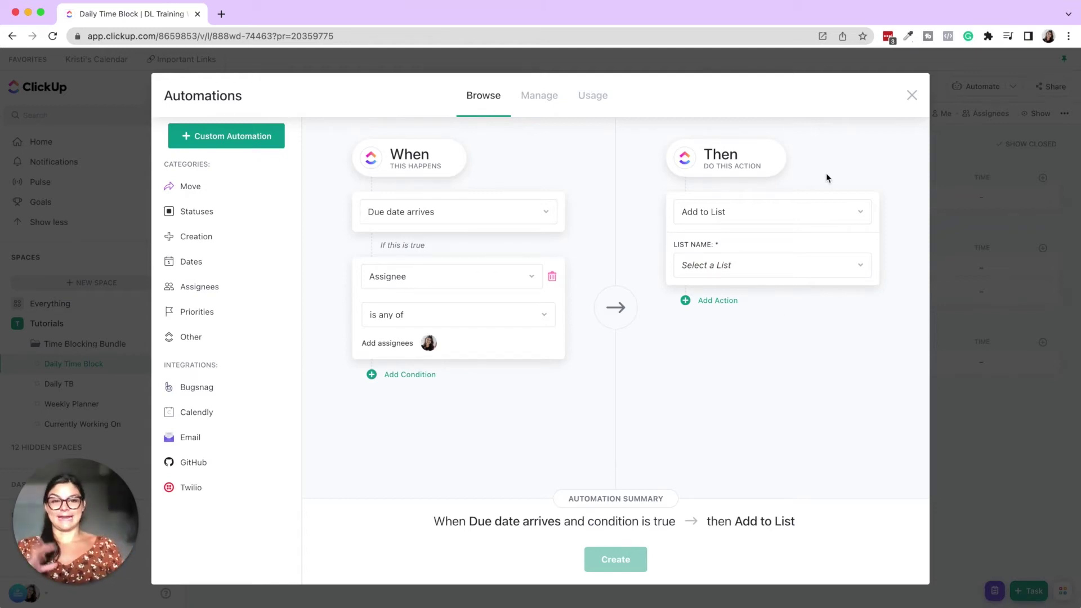
{"action": "left_click", "coordinate": [912, 95]}
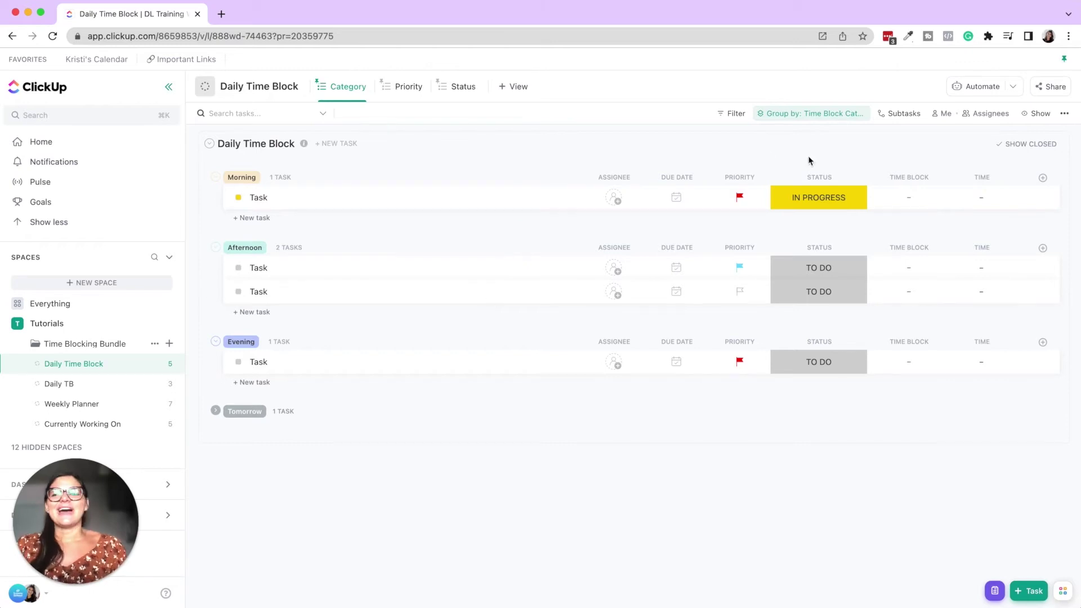
{"action": "left_click", "coordinate": [822, 196]}
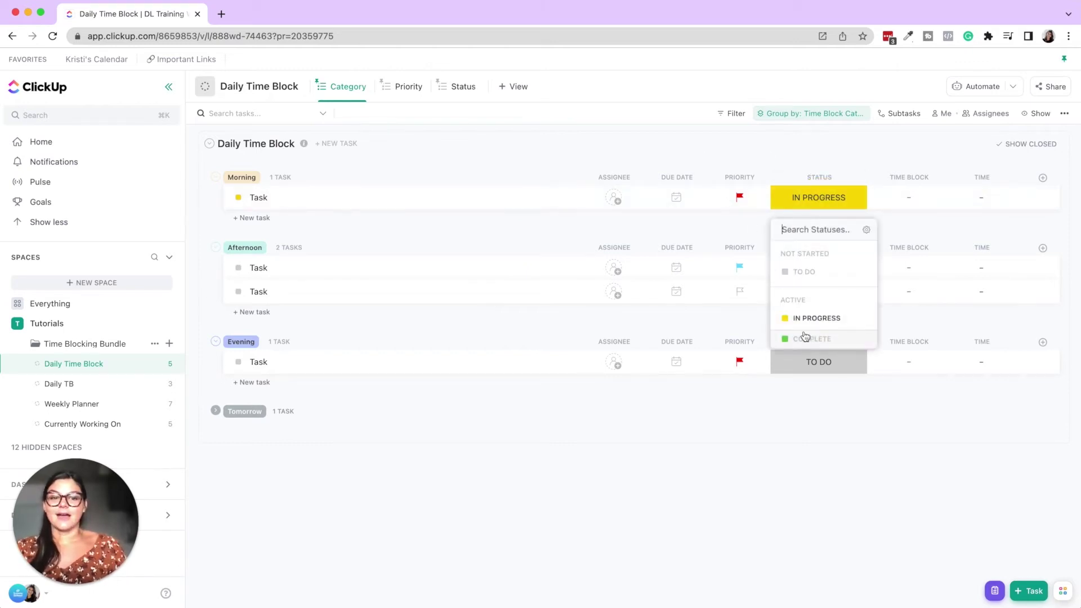
{"action": "left_click", "coordinate": [788, 457]}
{"action": "left_click", "coordinate": [822, 177]}
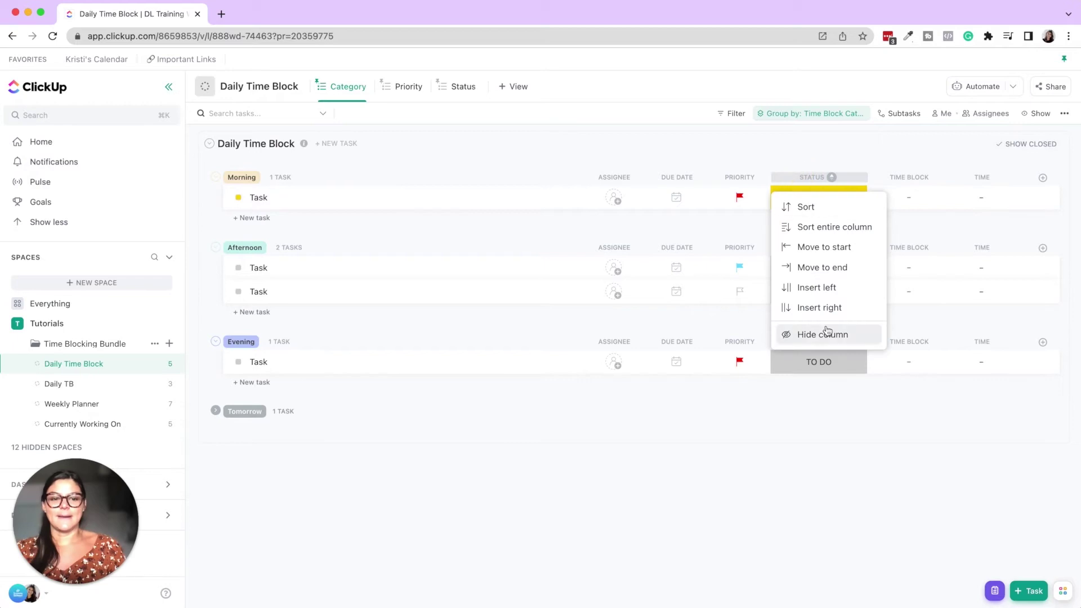
{"action": "left_click", "coordinate": [826, 332]}
{"action": "left_click", "coordinate": [1043, 179]}
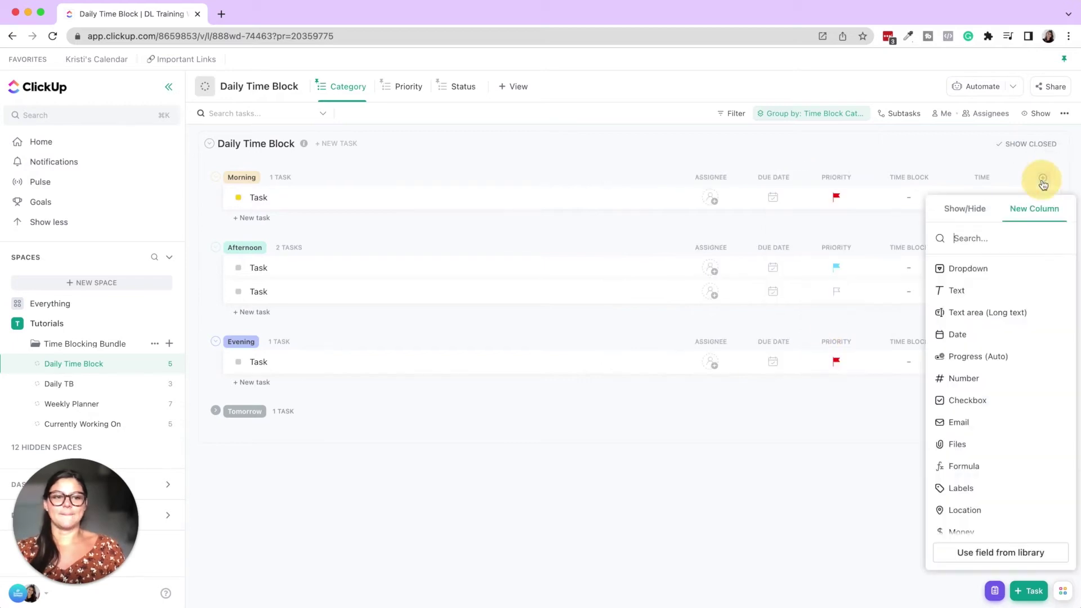
{"action": "left_click", "coordinate": [965, 209]}
{"action": "left_click", "coordinate": [945, 237]}
{"action": "type", "text": "stat"}
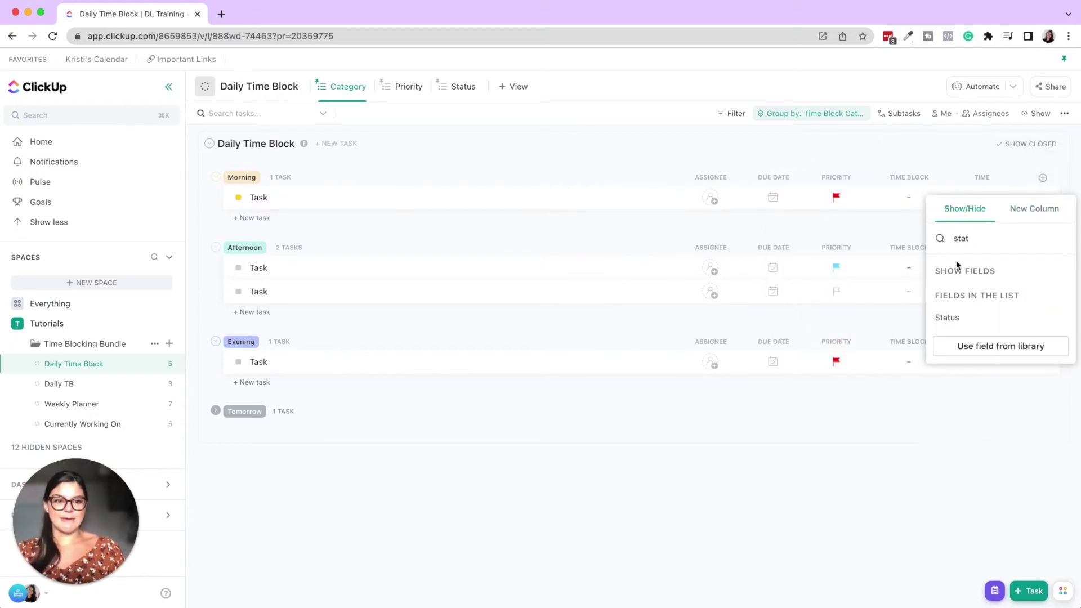
{"action": "left_click", "coordinate": [948, 318]}
{"action": "left_click", "coordinate": [757, 496]}
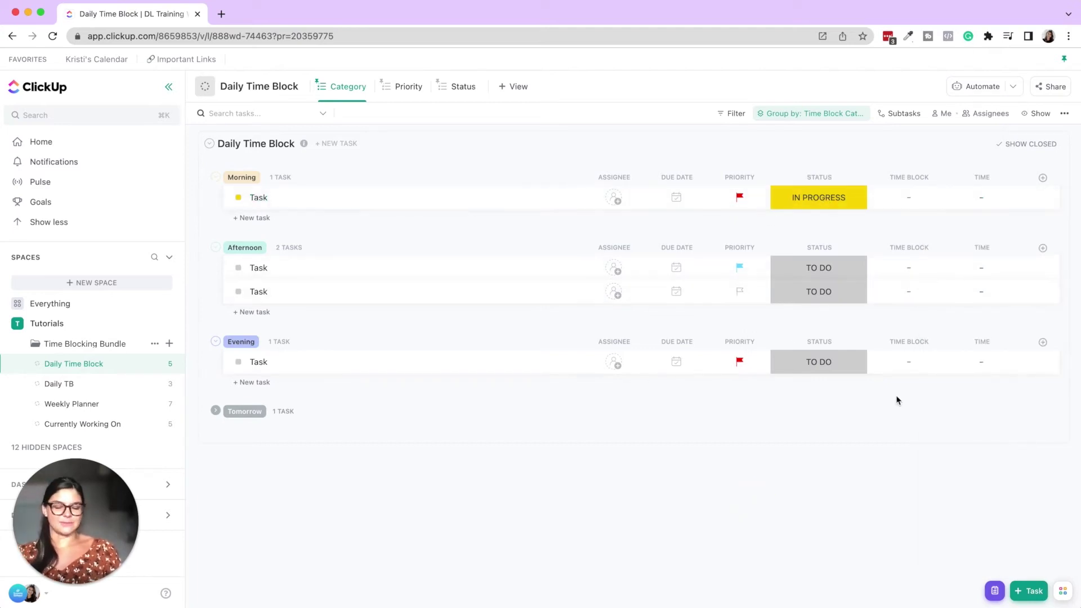
{"action": "left_click", "coordinate": [902, 204]}
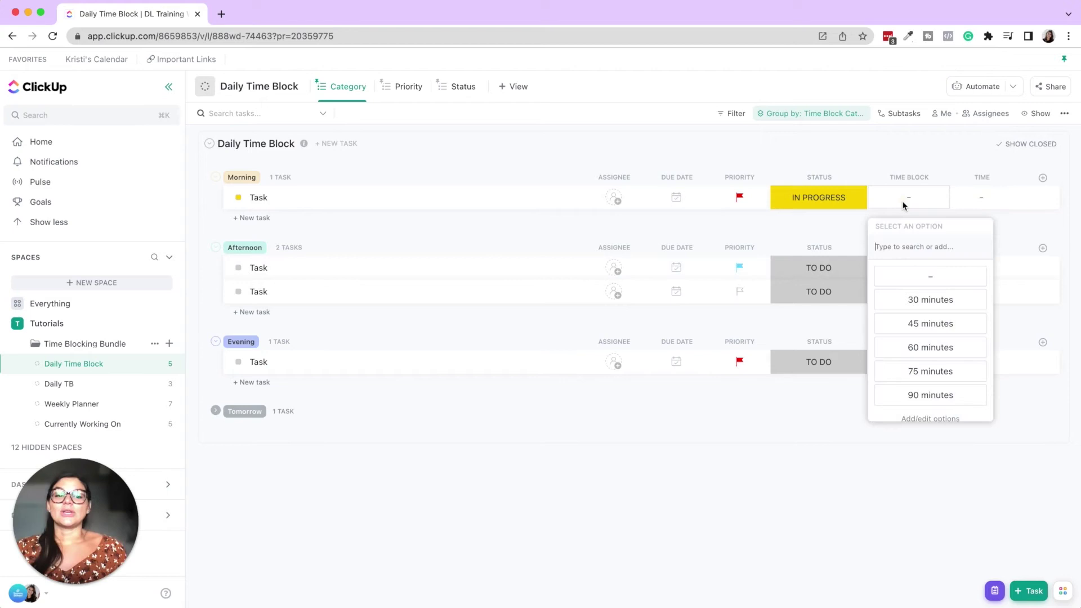
{"action": "left_click", "coordinate": [1042, 177]}
{"action": "left_click", "coordinate": [1043, 178]}
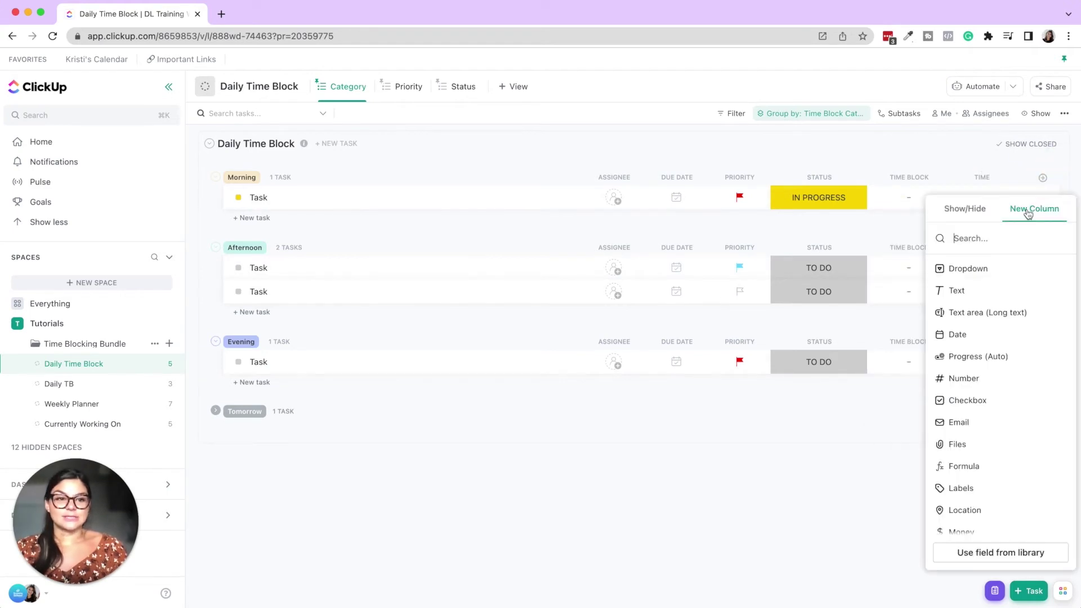
{"action": "left_click", "coordinate": [808, 488]}
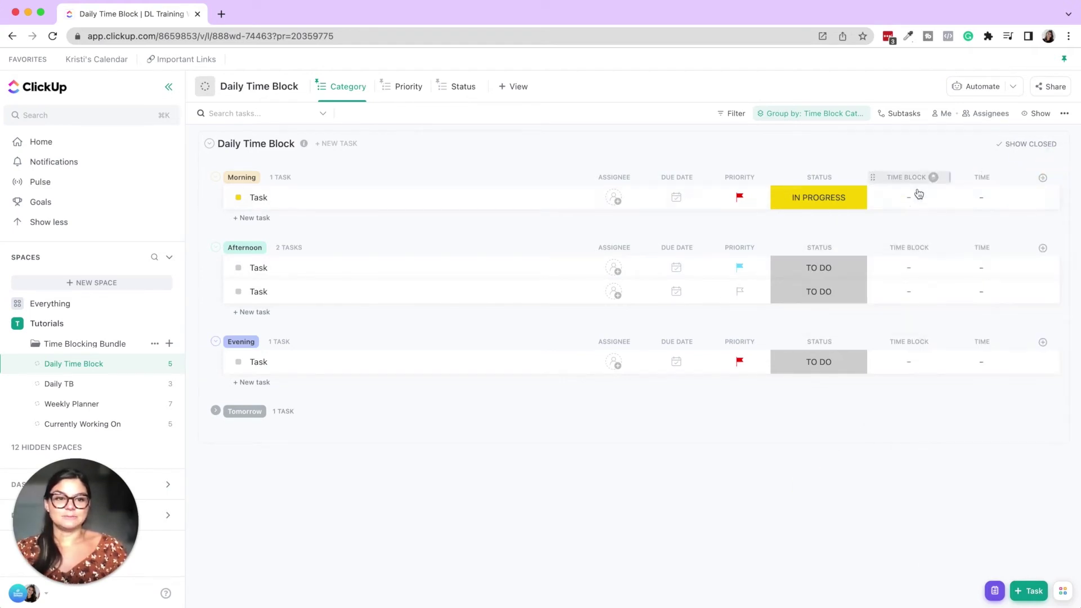
{"action": "left_click", "coordinate": [913, 197]}
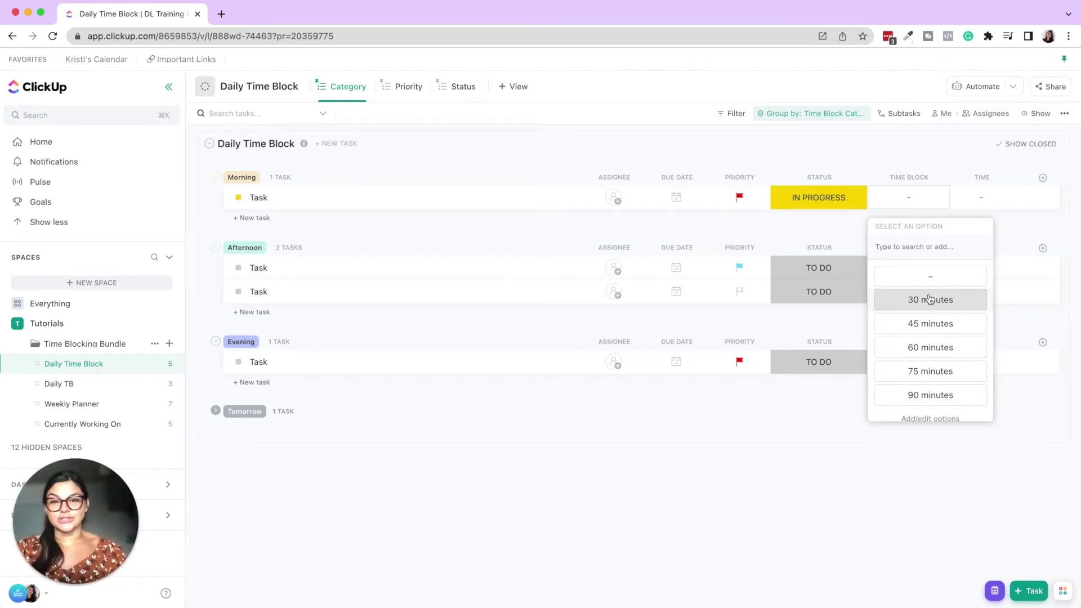
{"action": "left_click", "coordinate": [309, 558]}
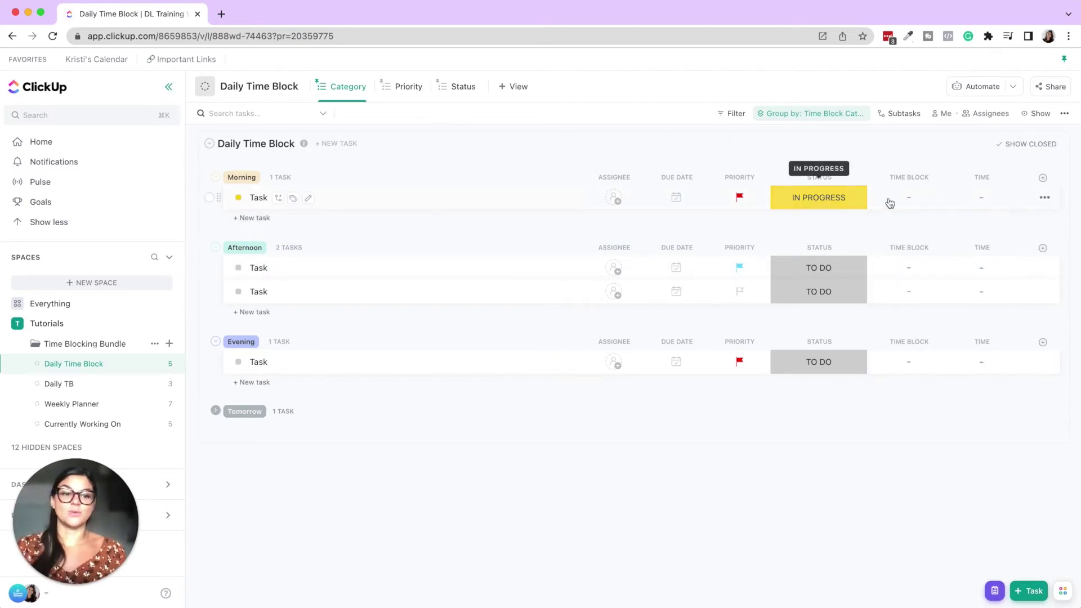
{"action": "left_click", "coordinate": [920, 197]}
Give the Morning task a 45 minutes time block and a time of 10-10:45
{"action": "left_click", "coordinate": [951, 318]}
{"action": "left_click", "coordinate": [965, 200]}
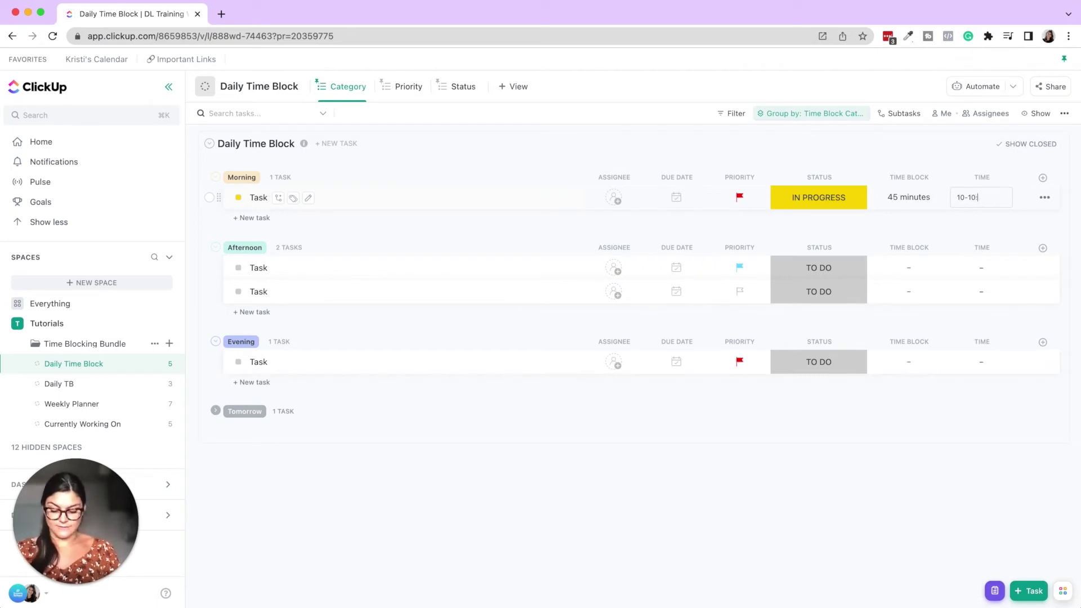
{"action": "left_click", "coordinate": [906, 445]}
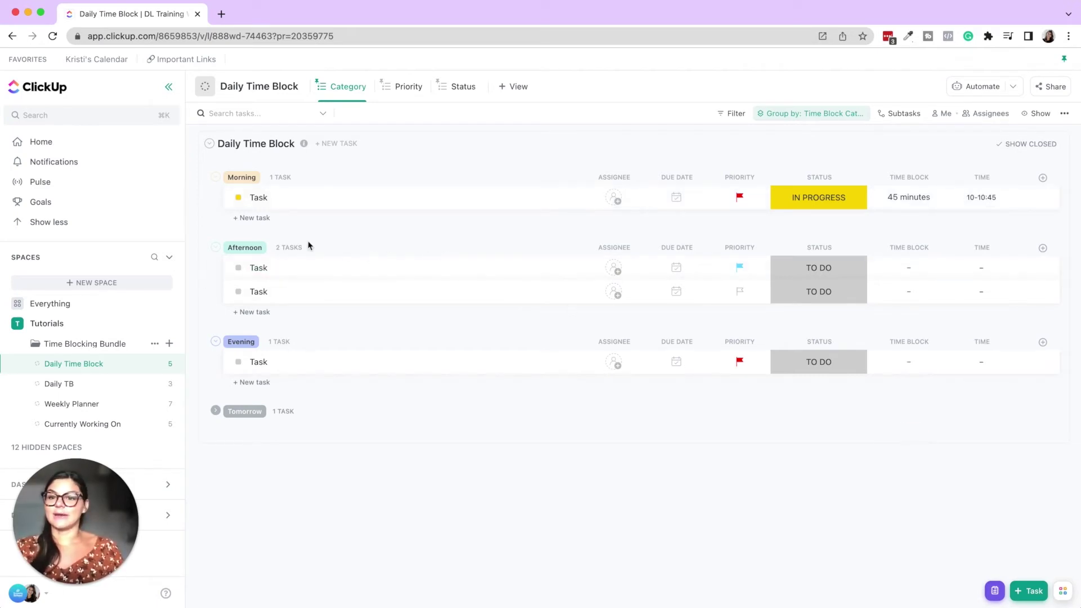
Add 'YouTube Filming' under Morning with a 60 minutes block at 10:45-11:45
{"action": "left_click", "coordinate": [264, 221]}
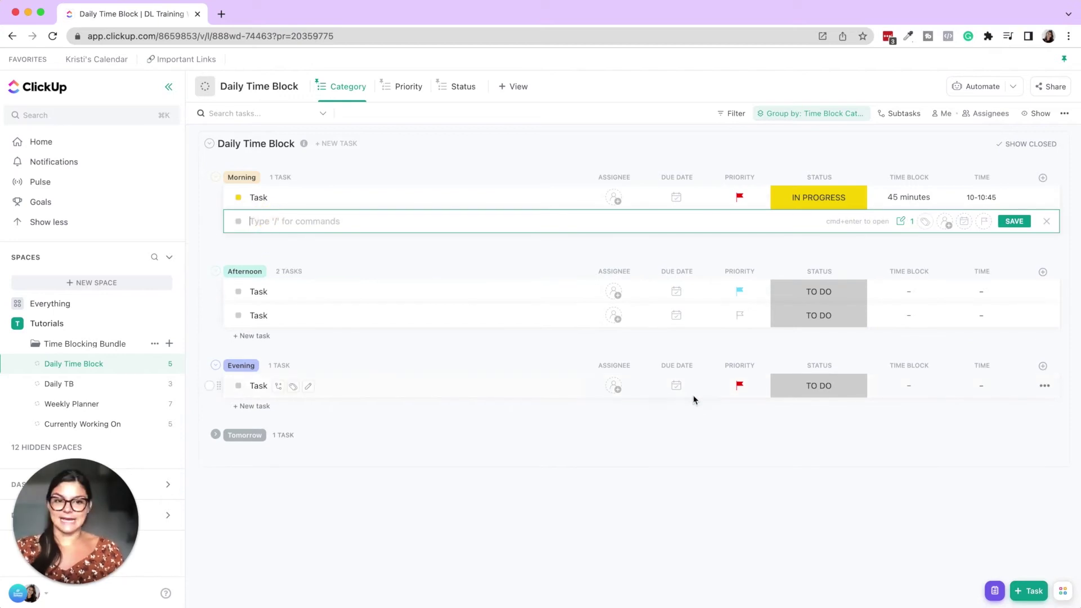
{"action": "type", "text": "YouTube"}
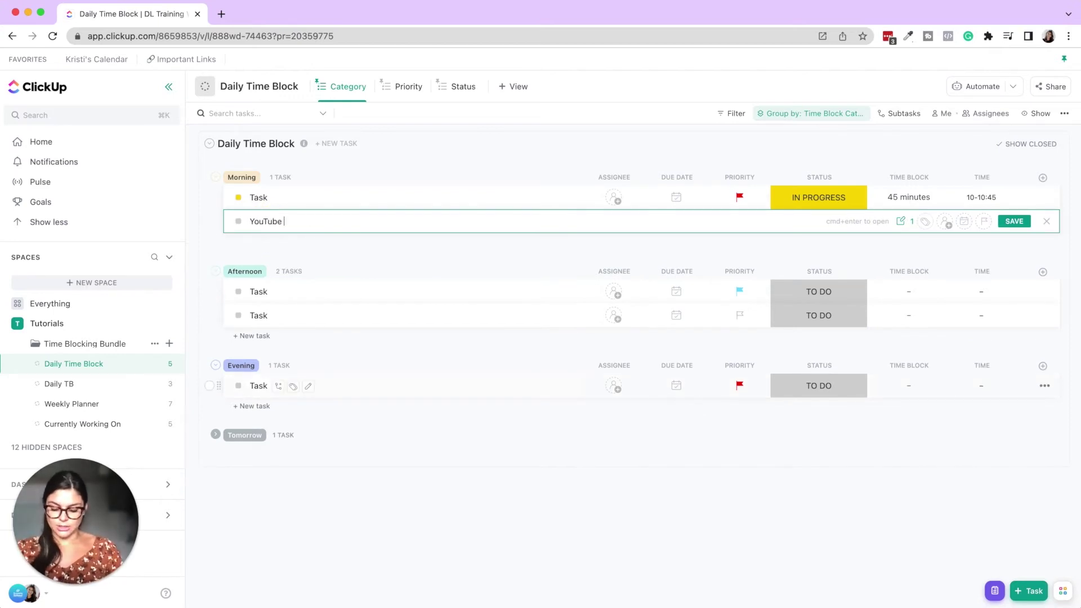
{"action": "type", "text": " Filming"}
{"action": "key", "text": "Return"}
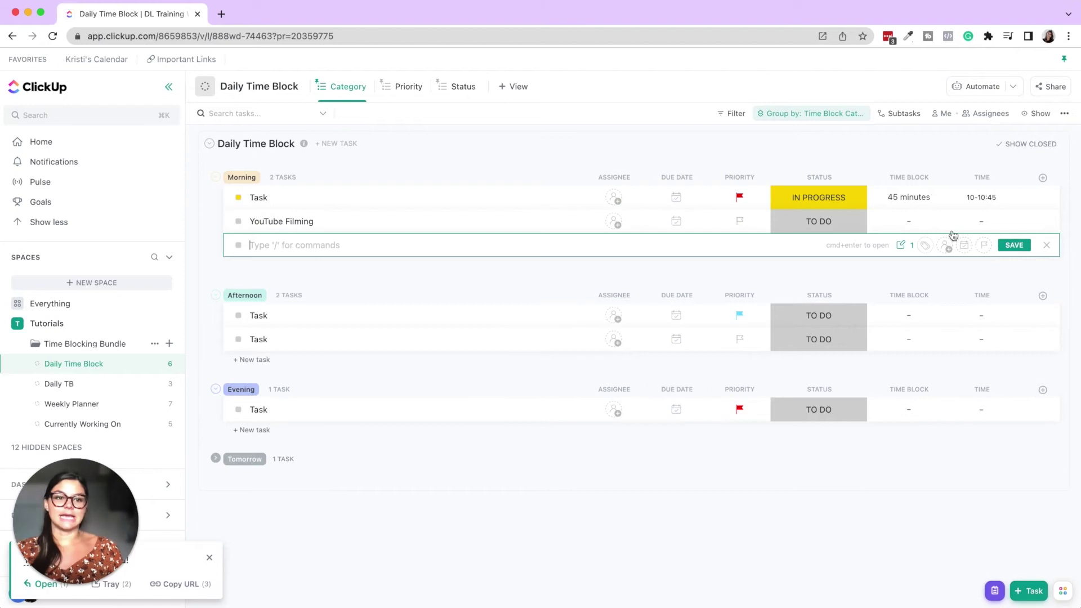
{"action": "left_click", "coordinate": [920, 221]}
{"action": "left_click", "coordinate": [946, 371]}
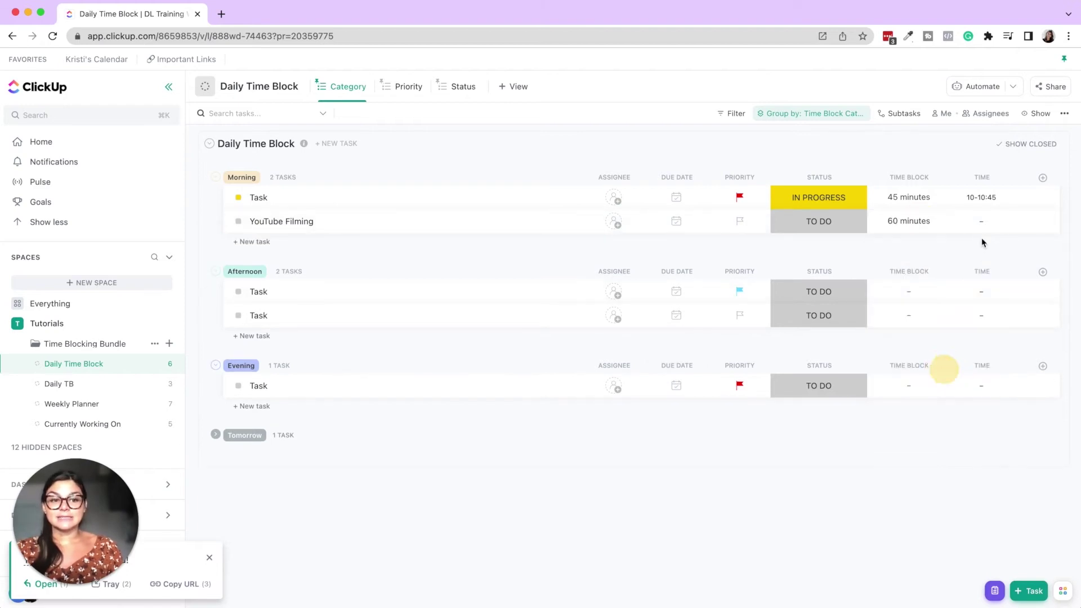
{"action": "left_click", "coordinate": [981, 221]}
{"action": "type", "text": "10:45-"}
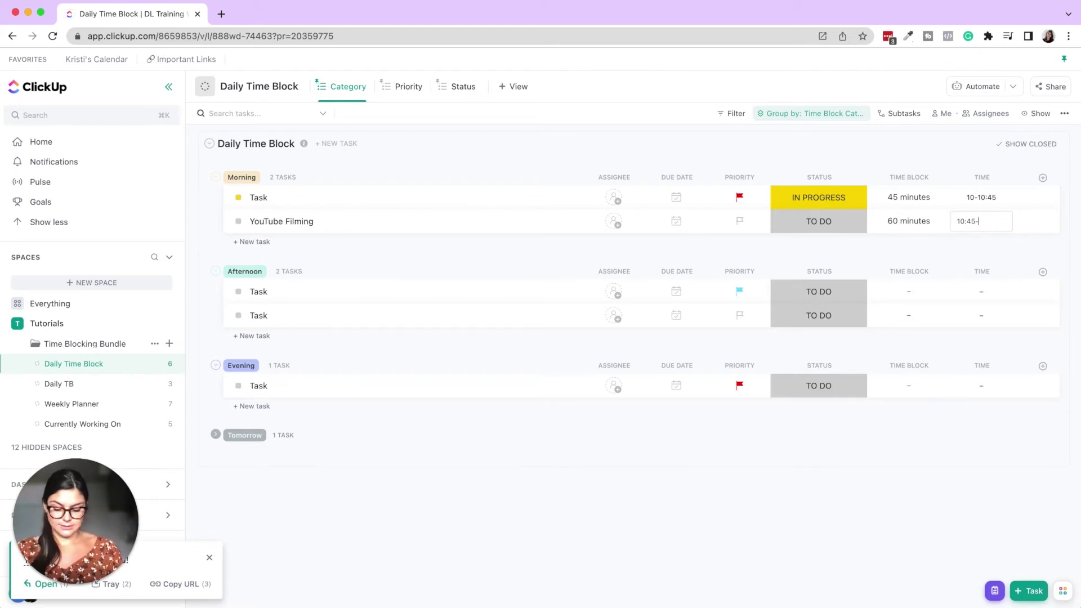
{"action": "type", "text": "11:45"}
{"action": "left_click", "coordinate": [783, 548]}
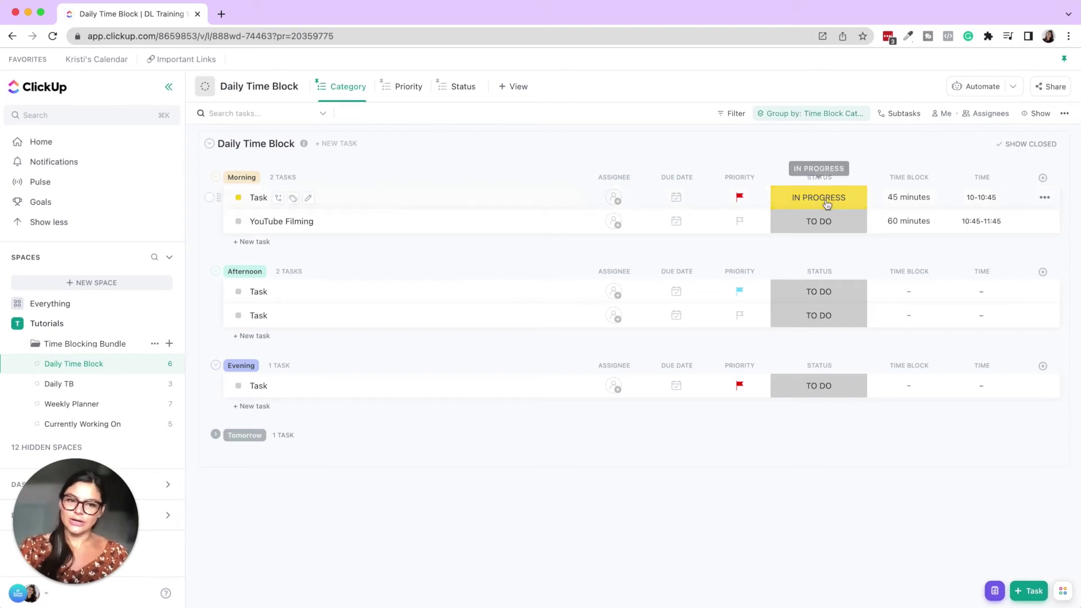
{"action": "left_click", "coordinate": [916, 198]}
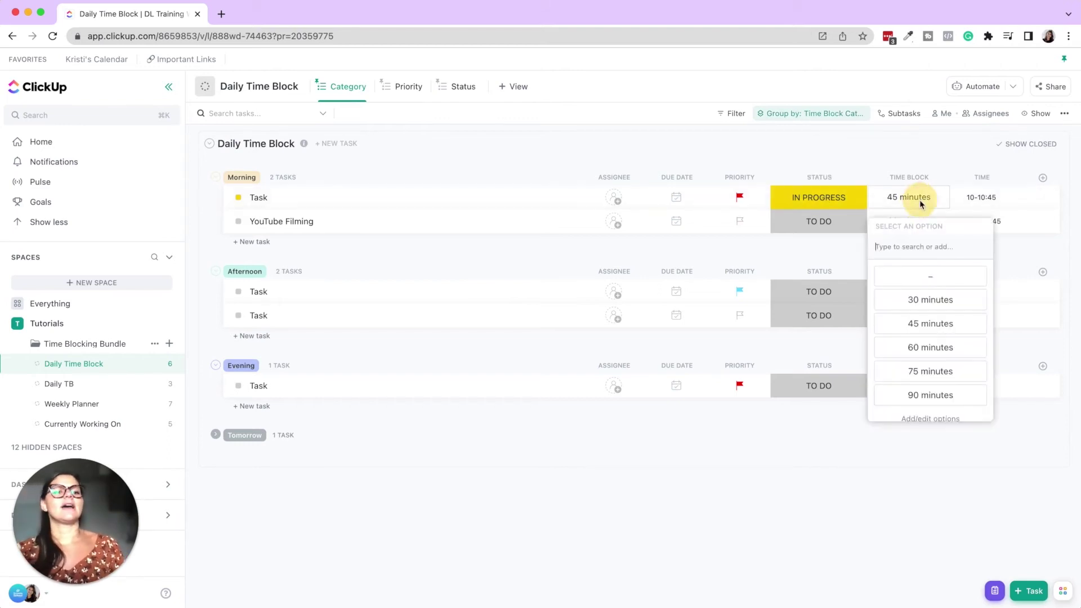
{"action": "left_click", "coordinate": [990, 199]}
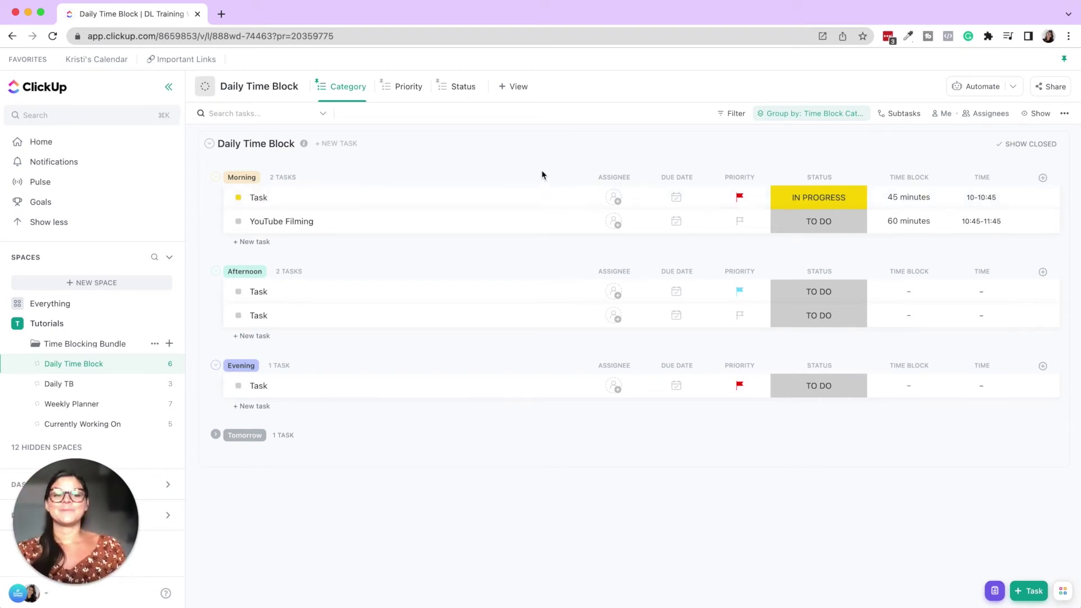
{"action": "left_click", "coordinate": [811, 201]}
{"action": "left_click", "coordinate": [819, 335]}
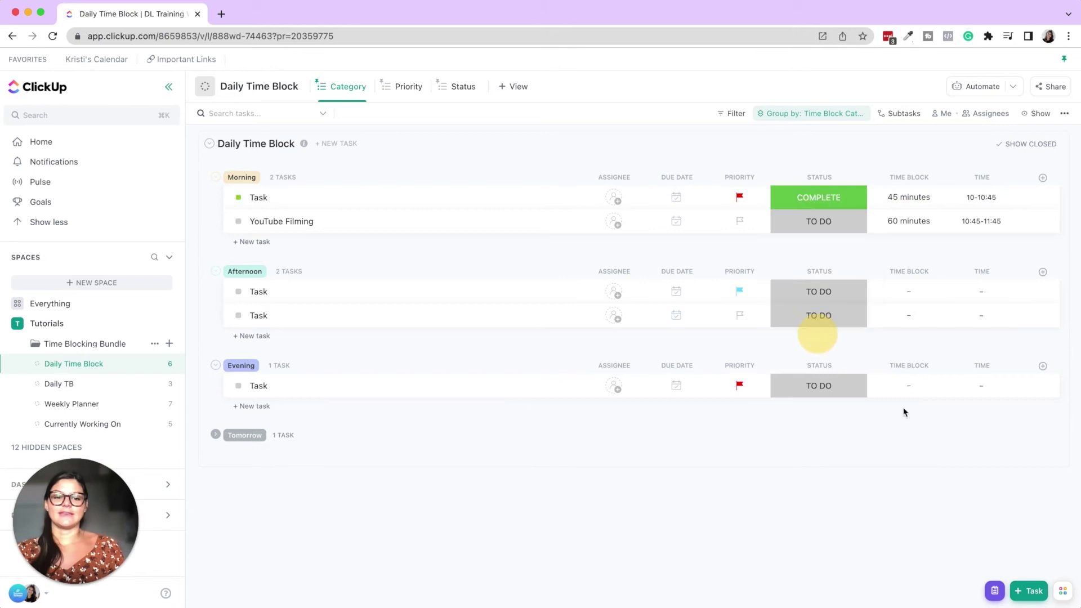
{"action": "mouse_move", "coordinate": [33, 587]}
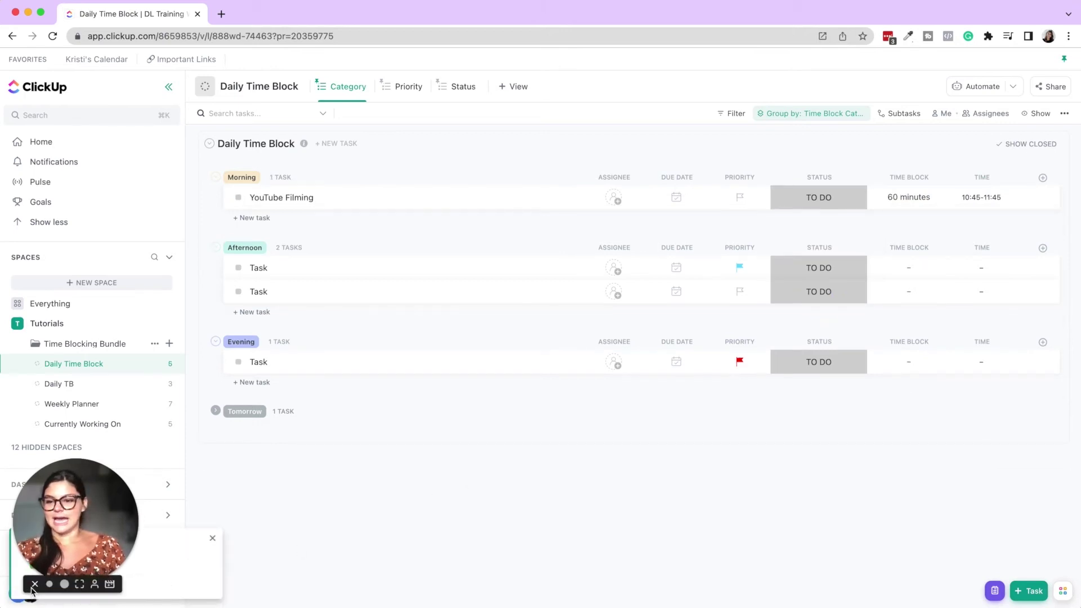
{"action": "left_click", "coordinate": [35, 585]}
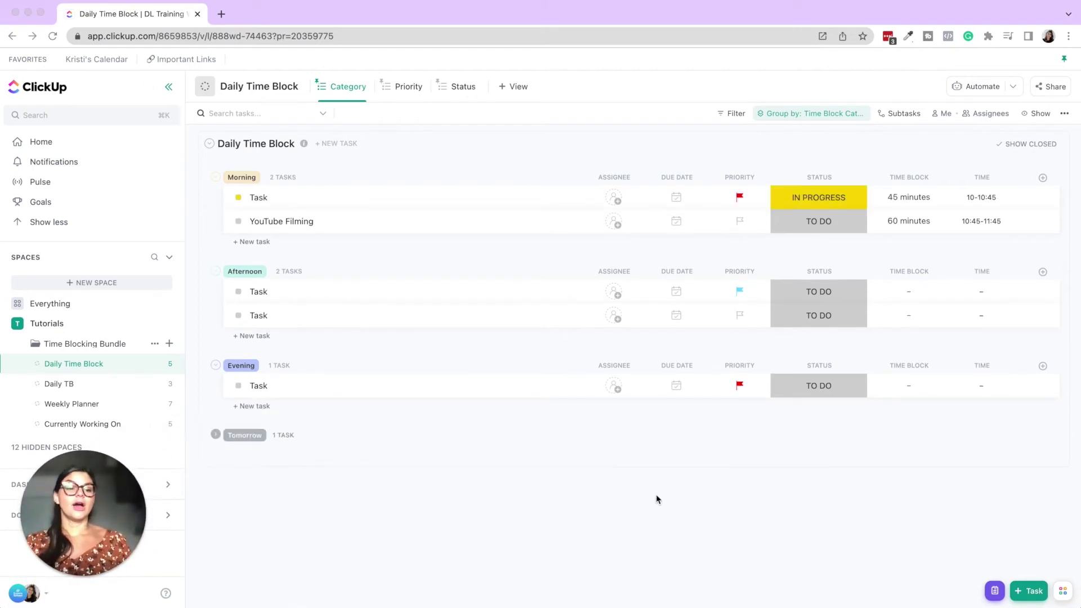
{"action": "left_click", "coordinate": [844, 198]}
{"action": "left_click", "coordinate": [834, 343]}
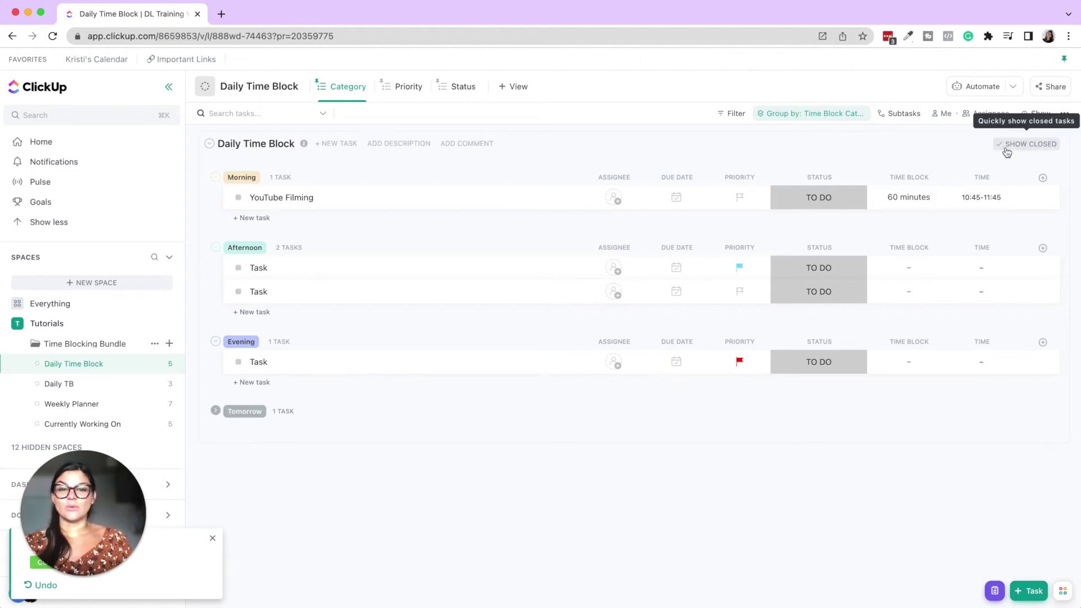
{"action": "left_click", "coordinate": [1006, 147]}
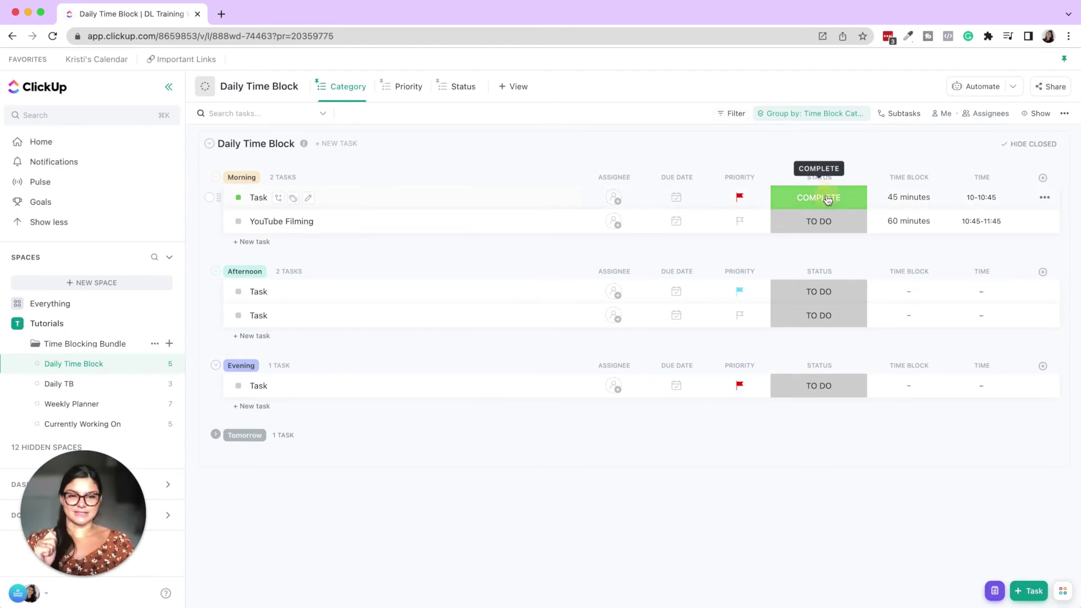
{"action": "left_click", "coordinate": [822, 222]}
{"action": "left_click", "coordinate": [818, 318]}
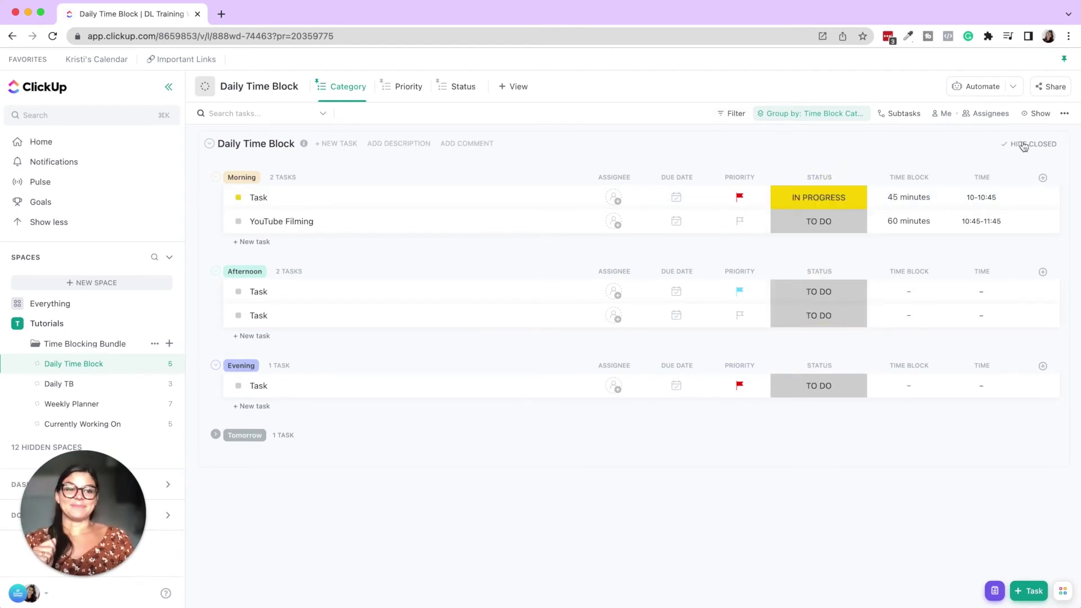
{"action": "left_click", "coordinate": [1041, 144]}
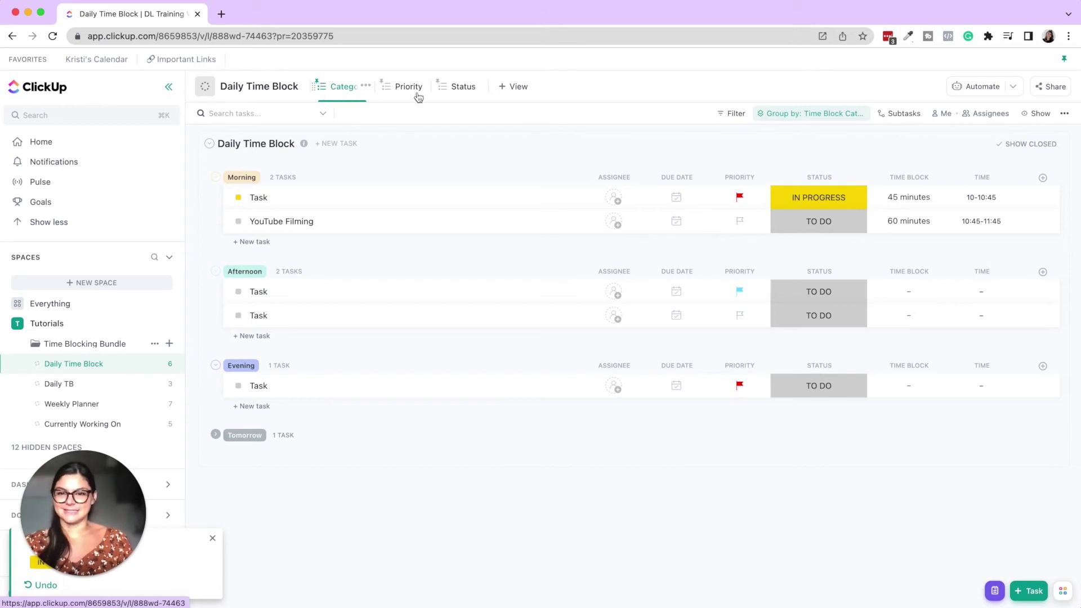
{"action": "left_click", "coordinate": [517, 88]}
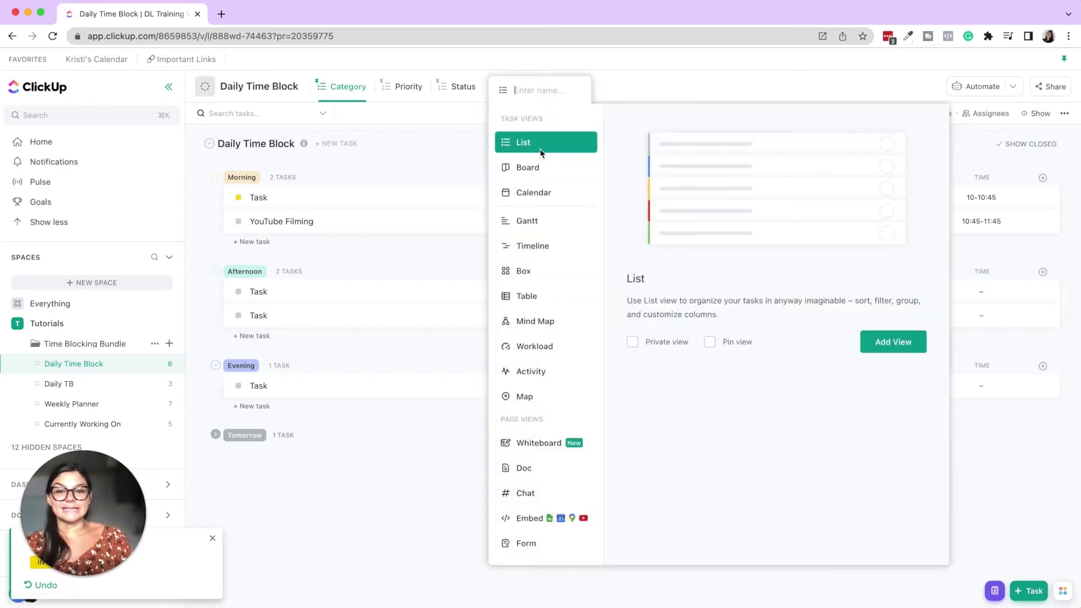
{"action": "left_click", "coordinate": [625, 67]}
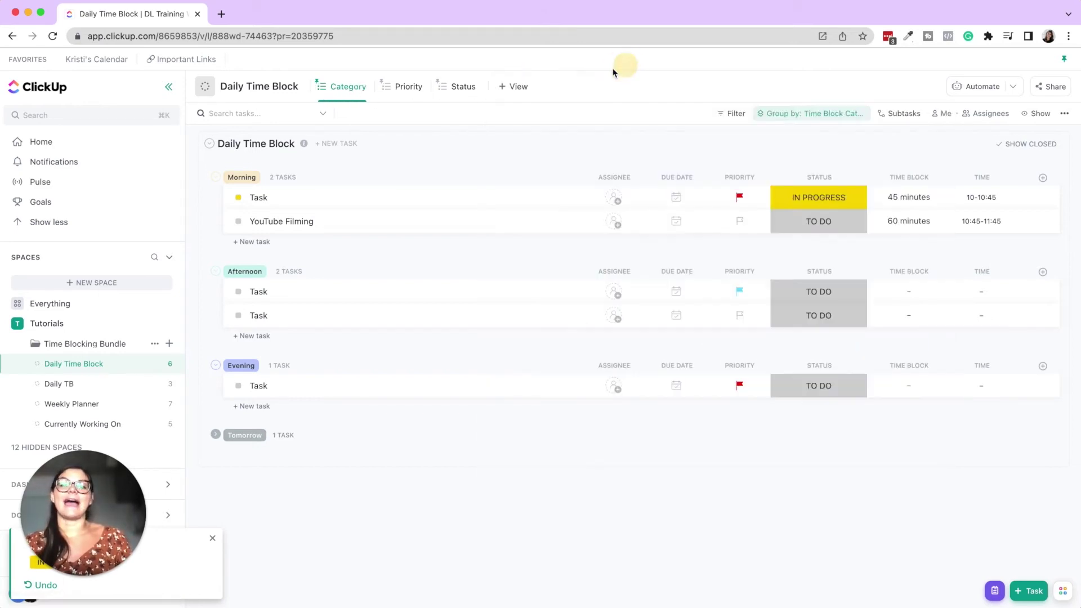
{"action": "left_click", "coordinate": [394, 98]}
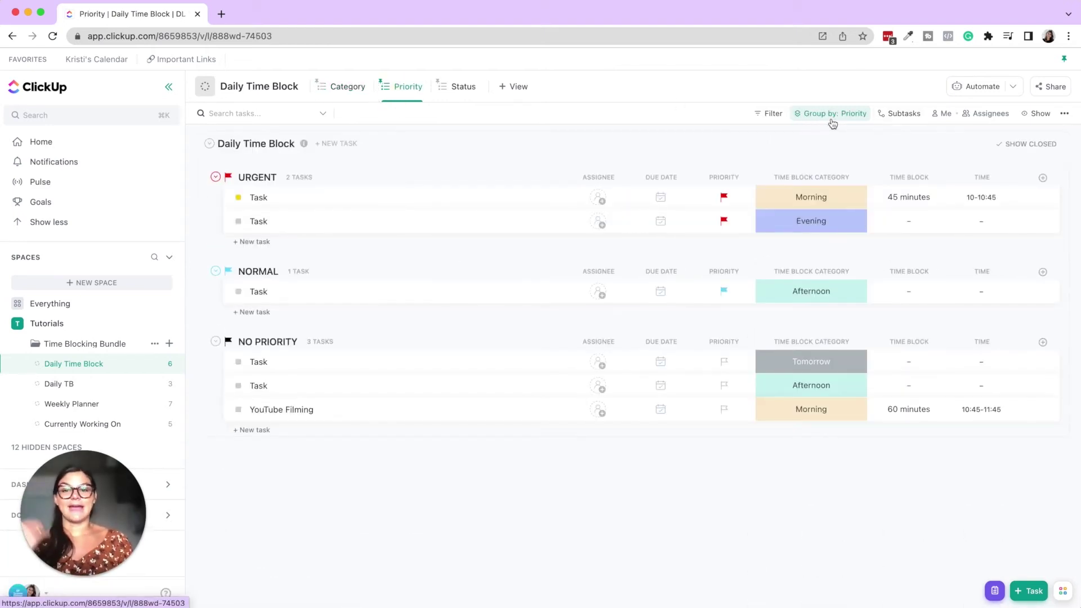
{"action": "left_click", "coordinate": [348, 89]}
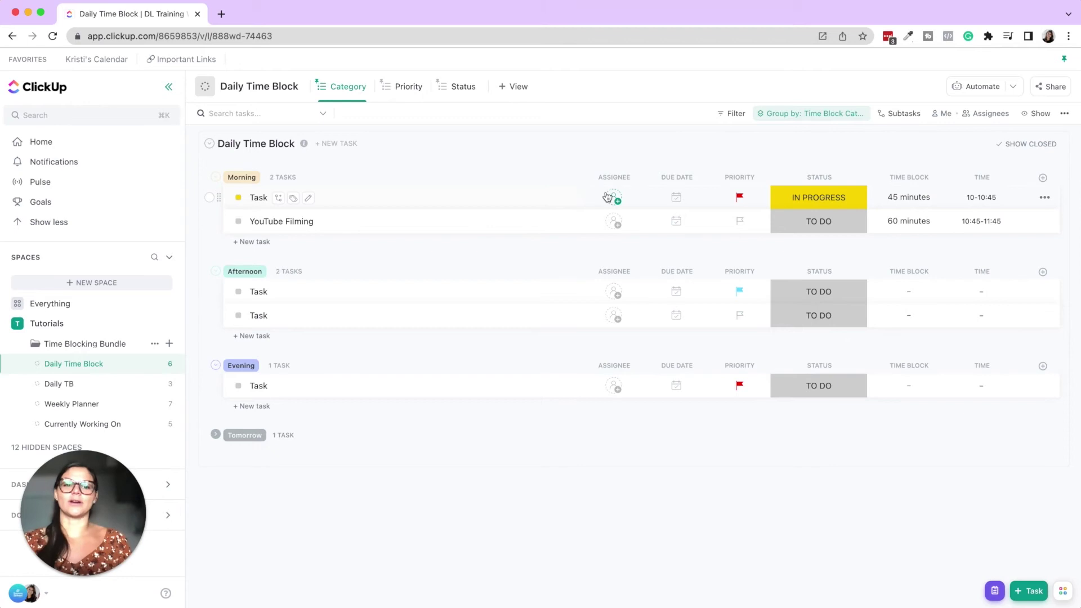
{"action": "left_click", "coordinate": [737, 200]}
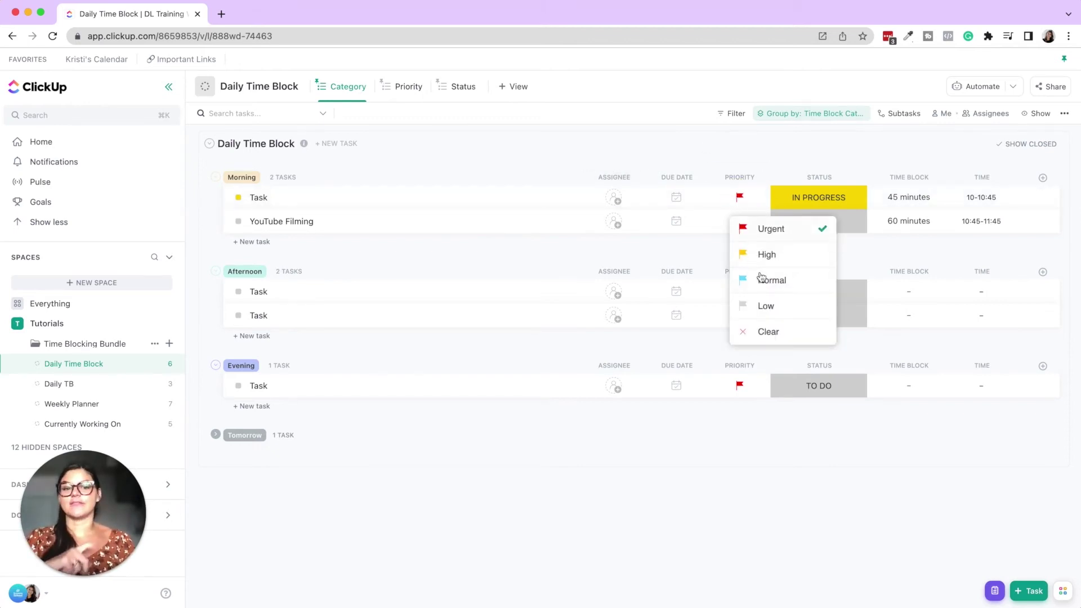
{"action": "left_click", "coordinate": [566, 113]}
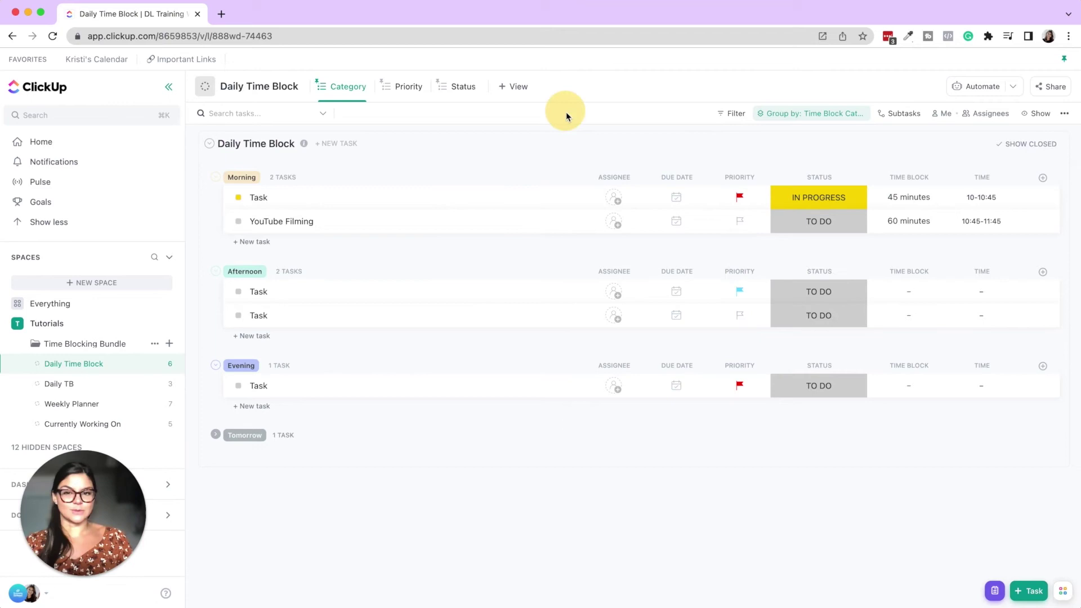
{"action": "left_click", "coordinate": [402, 88]}
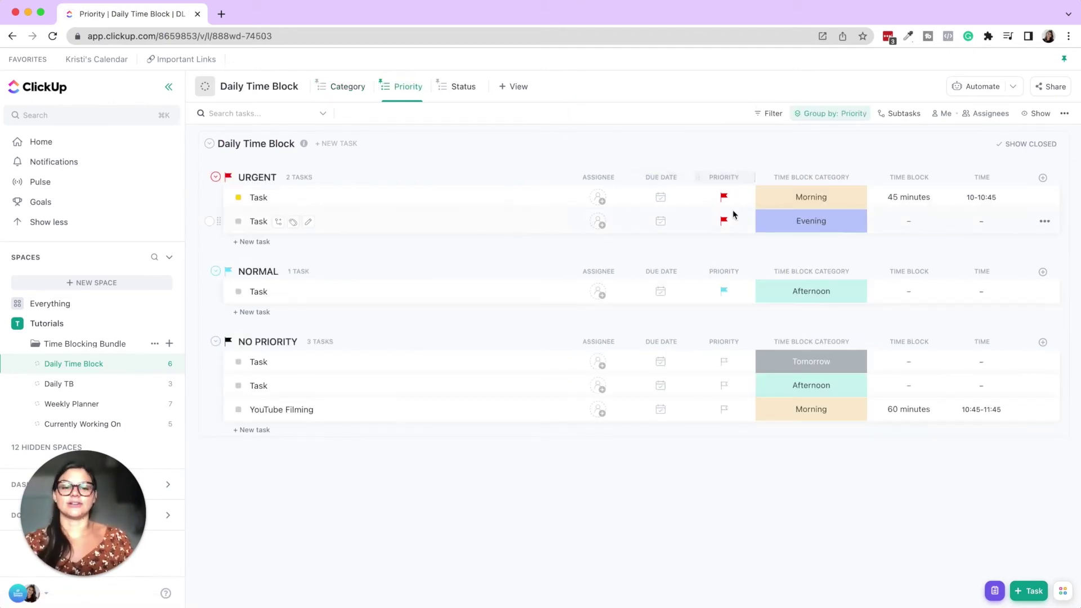
{"action": "left_click", "coordinate": [807, 113]}
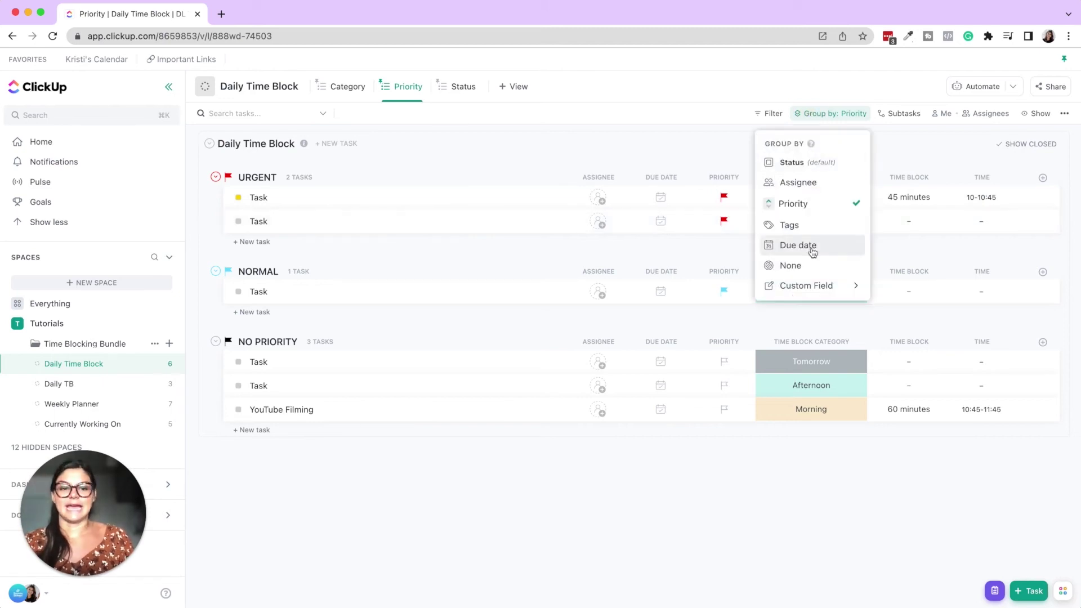
{"action": "left_click", "coordinate": [516, 161]}
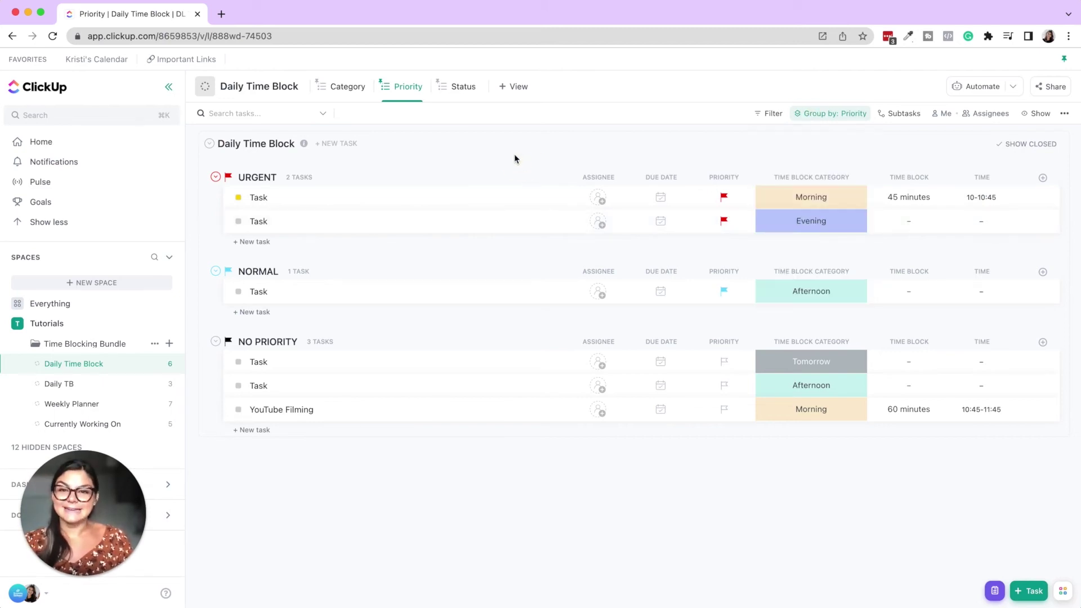
{"action": "left_click", "coordinate": [450, 90]}
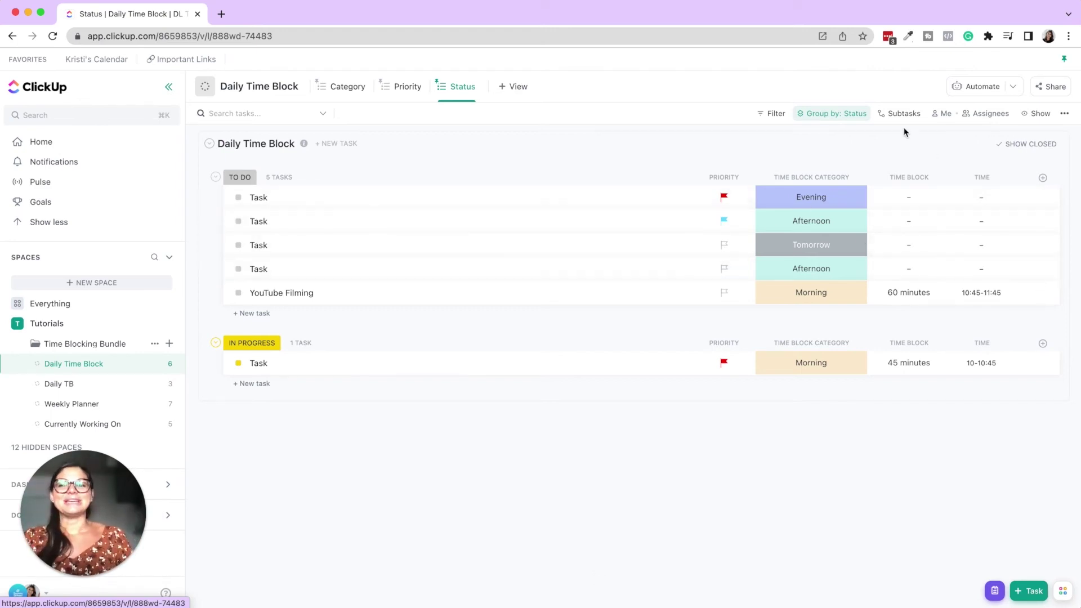
{"action": "left_click", "coordinate": [349, 100]}
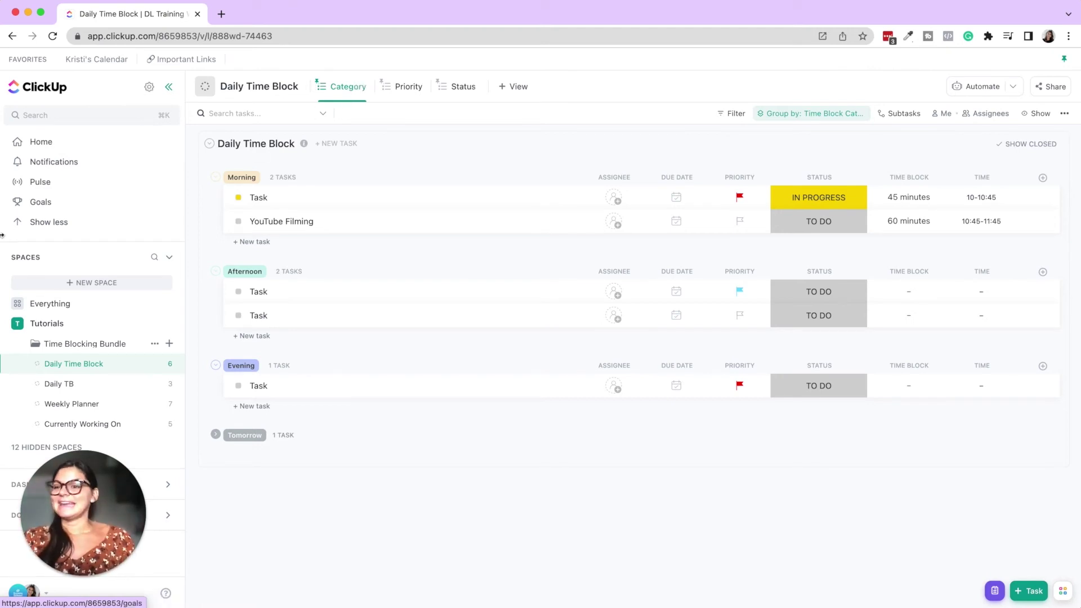
Delete the Daily TB list from the sidebar
{"action": "left_click", "coordinate": [97, 386]}
{"action": "left_click", "coordinate": [167, 385]}
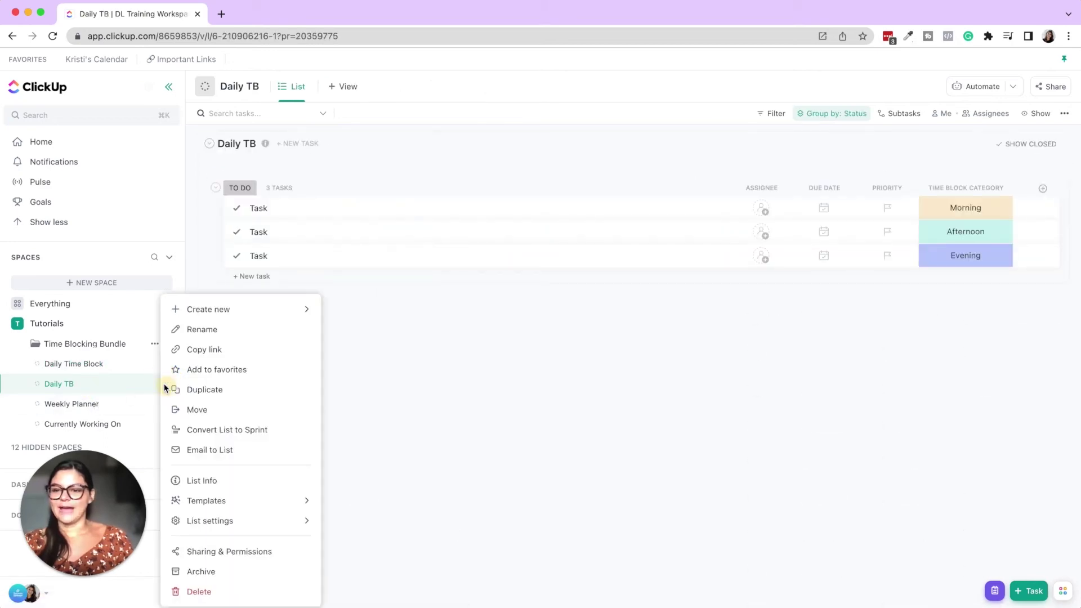
{"action": "left_click", "coordinate": [199, 591]}
Open the Weekly Planner list as a Board grouped by Day of Week
{"action": "left_click", "coordinate": [104, 383]}
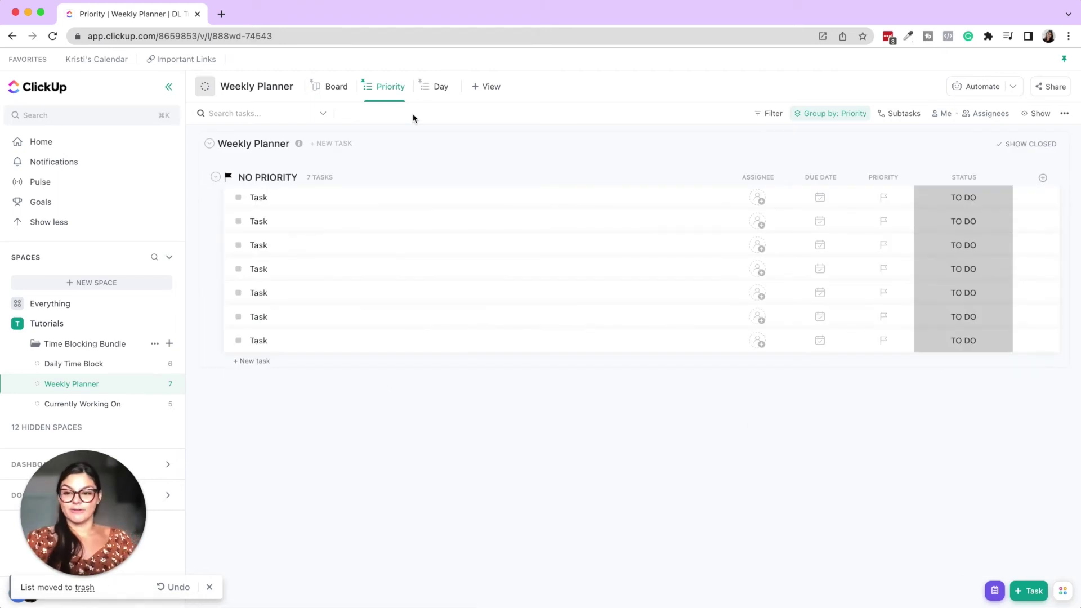
{"action": "left_click", "coordinate": [334, 86]}
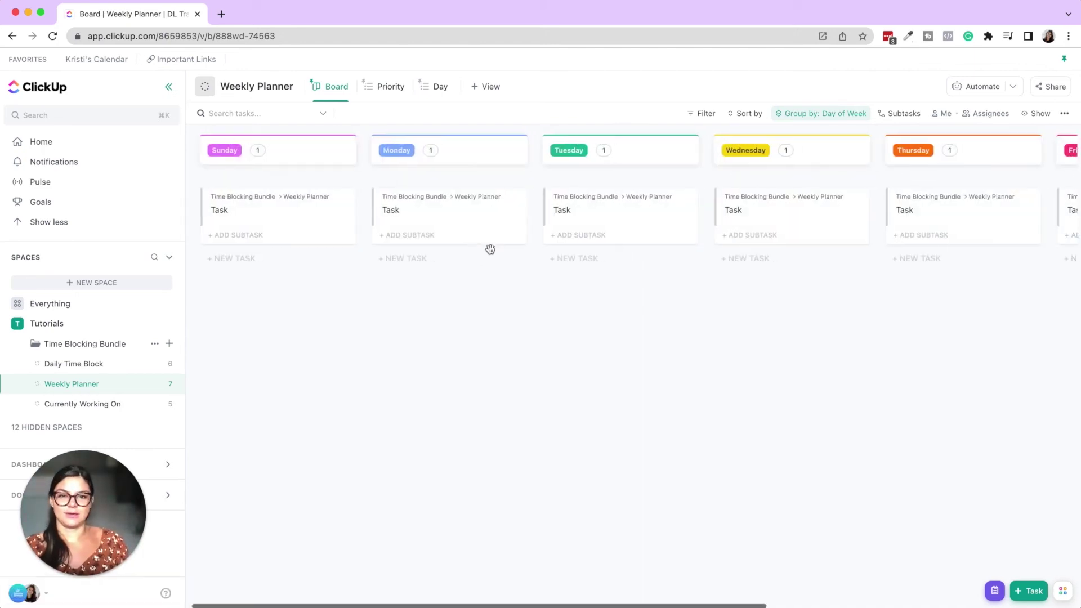
{"action": "scroll", "coordinate": [378, 210], "scroll_direction": "left", "scroll_amount": 1}
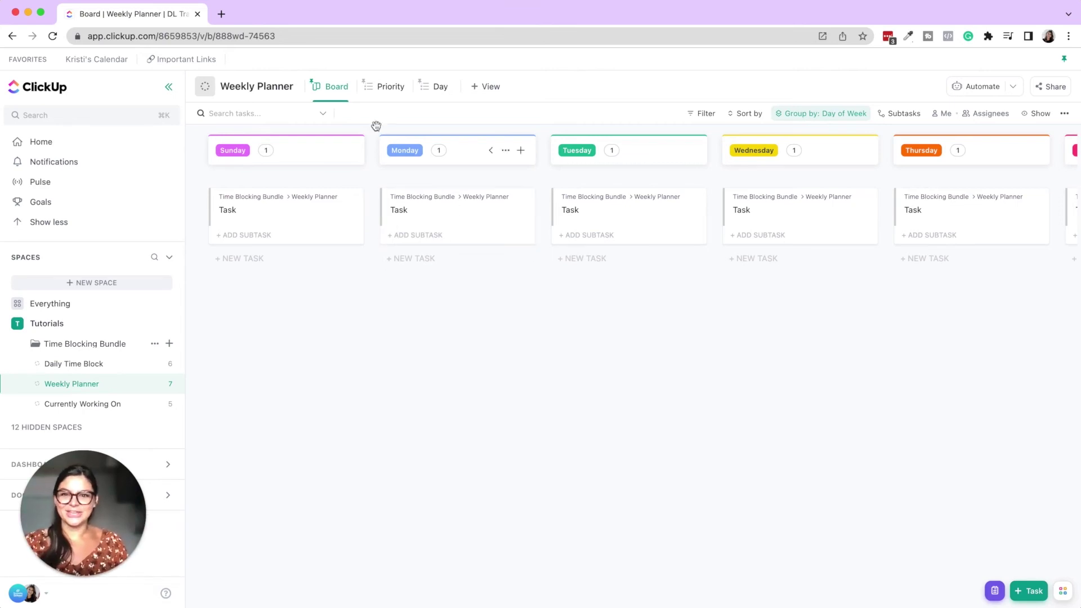
Switch Weekly Planner to its Day list view and check Sunday task's status options
{"action": "left_click", "coordinate": [431, 88]}
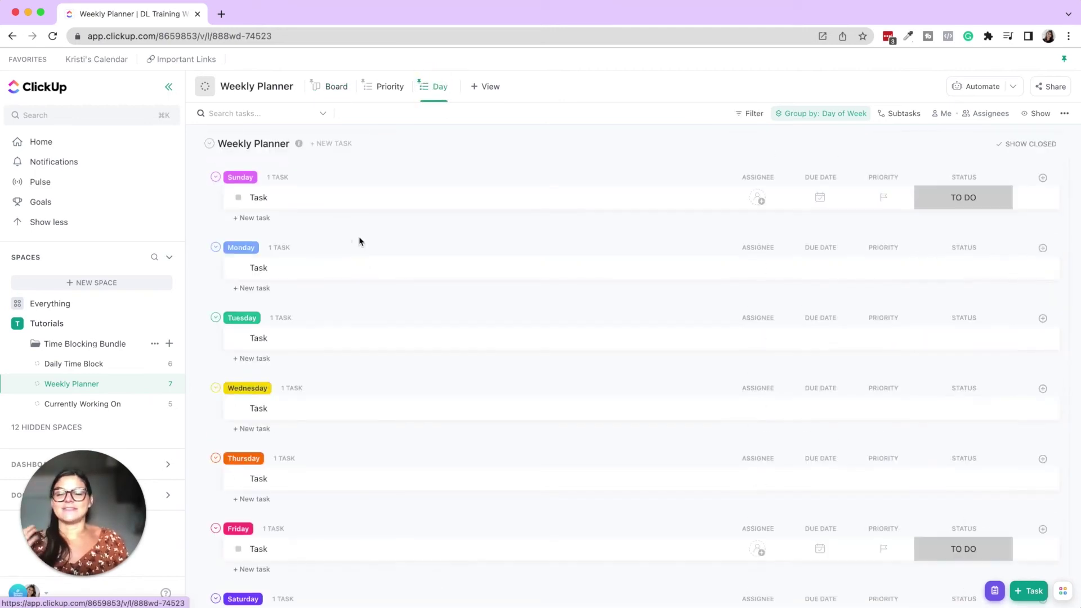
{"action": "left_click", "coordinate": [982, 207]}
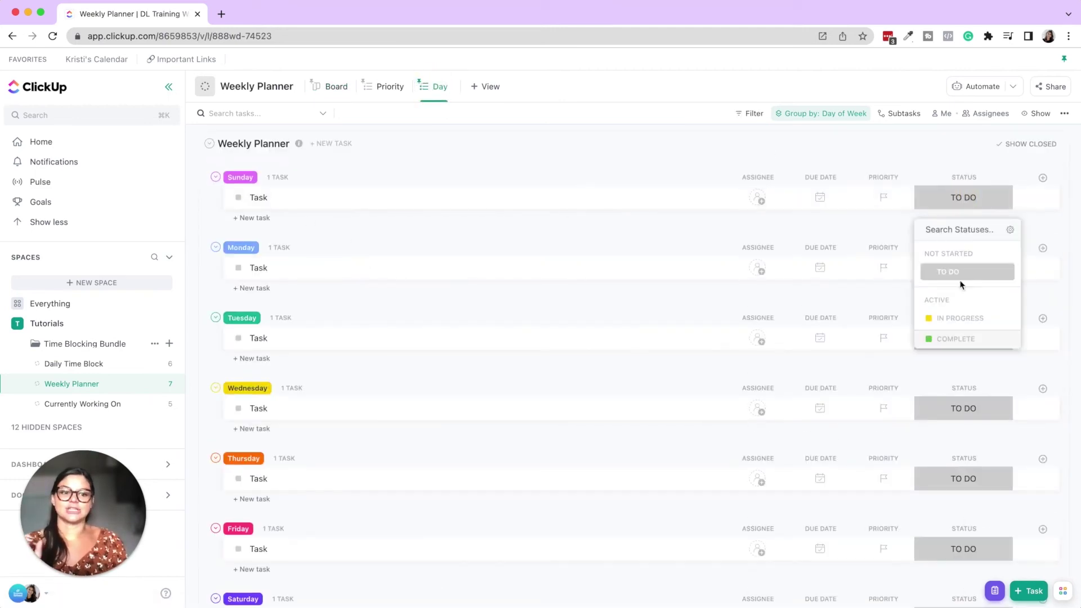
{"action": "left_click", "coordinate": [519, 164]}
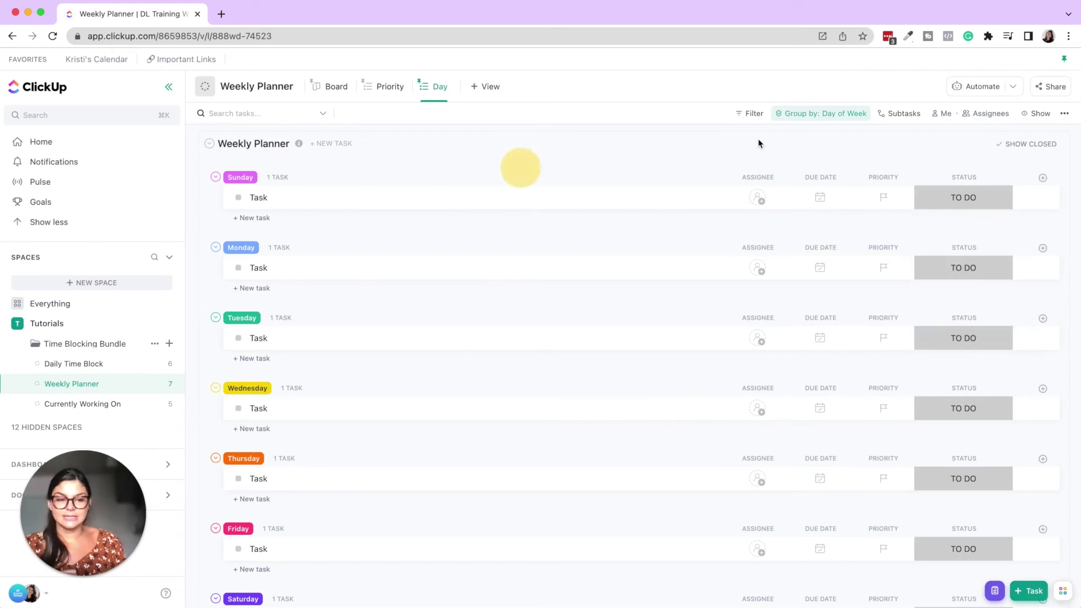
Add the Day of Week column to the Day list table
{"action": "left_click", "coordinate": [1042, 177]}
{"action": "left_click", "coordinate": [951, 209]}
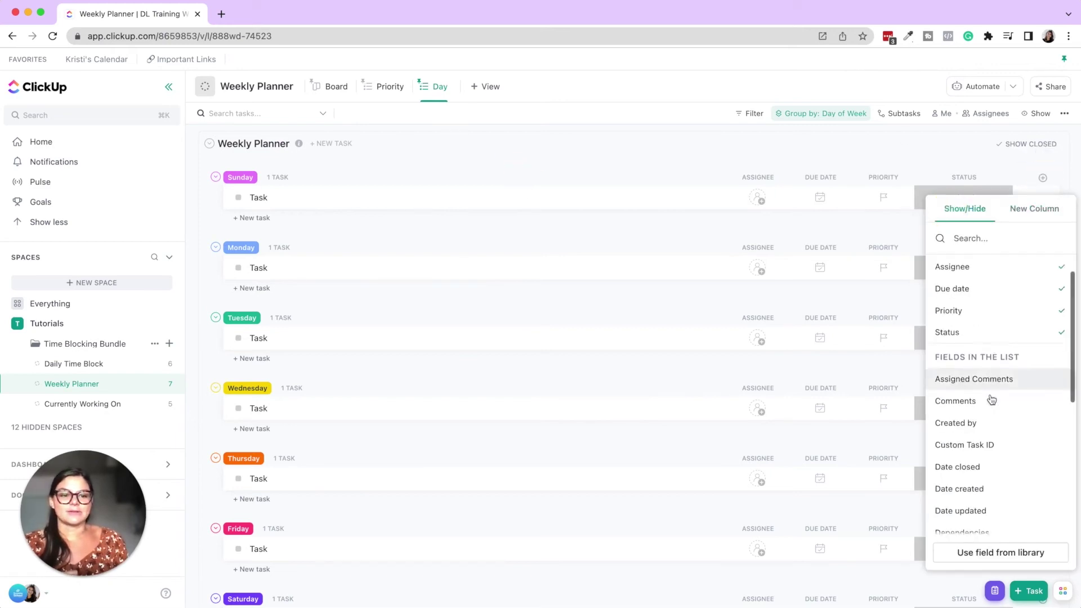
{"action": "scroll", "coordinate": [989, 398], "scroll_direction": "down", "scroll_amount": 5}
{"action": "left_click", "coordinate": [971, 524]}
{"action": "left_click", "coordinate": [953, 161]}
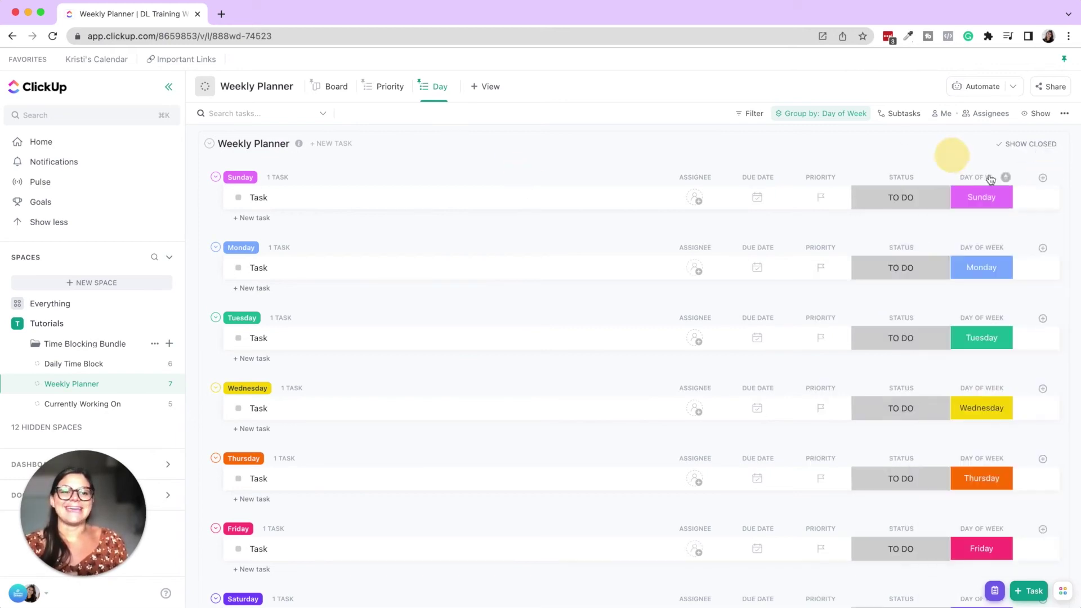
Open the Day of Week options editor, try moving Sunday last, then cancel
{"action": "left_click", "coordinate": [994, 197]}
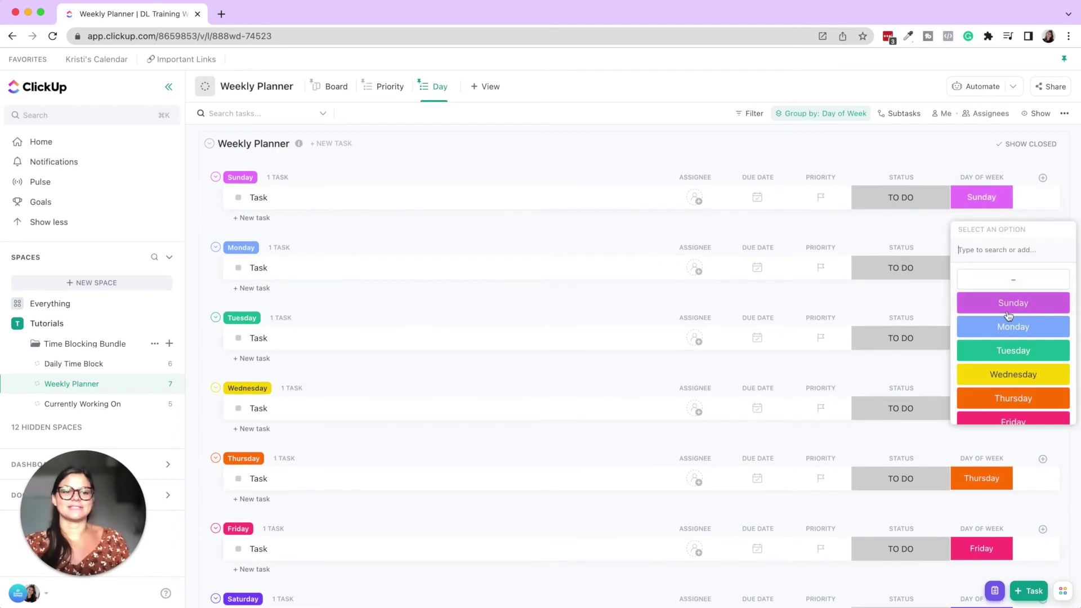
{"action": "scroll", "coordinate": [1007, 307], "scroll_direction": "down", "scroll_amount": 2}
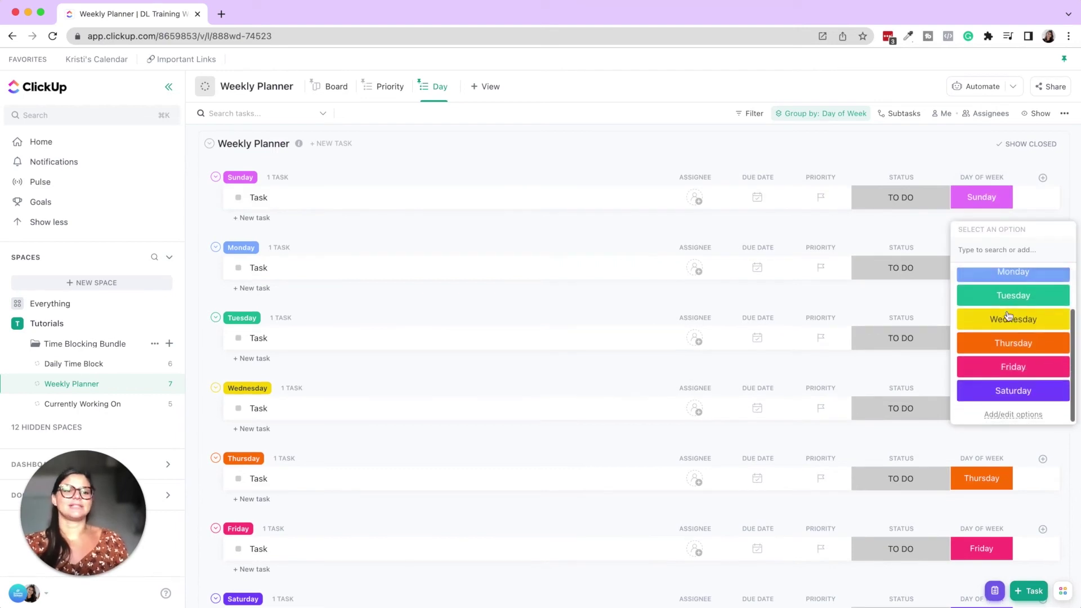
{"action": "left_click", "coordinate": [1013, 414]}
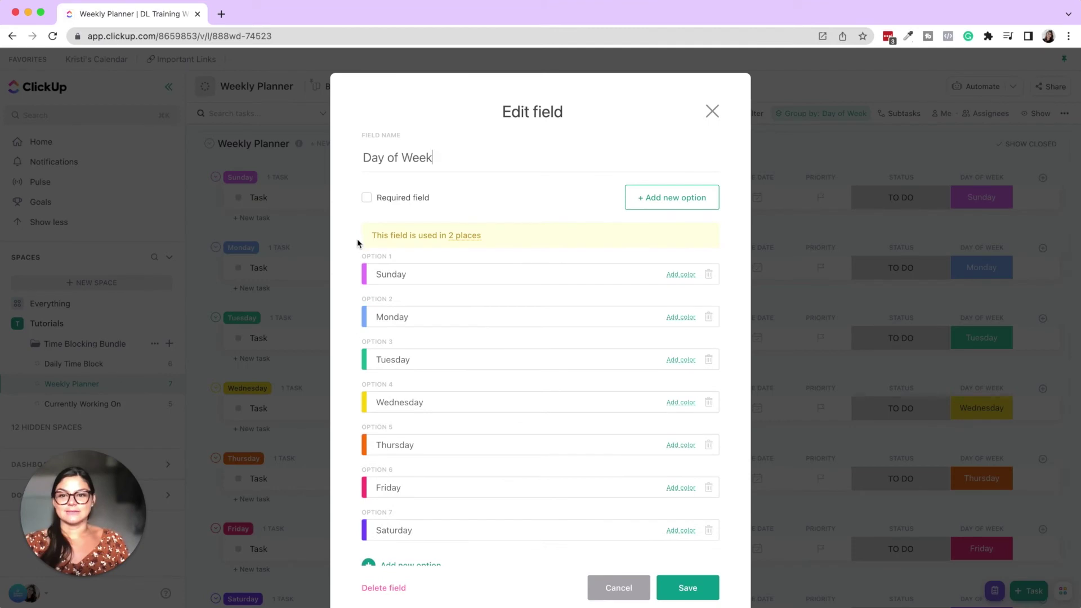
{"action": "left_click_drag", "start_coordinate": [358, 275], "coordinate": [363, 532]}
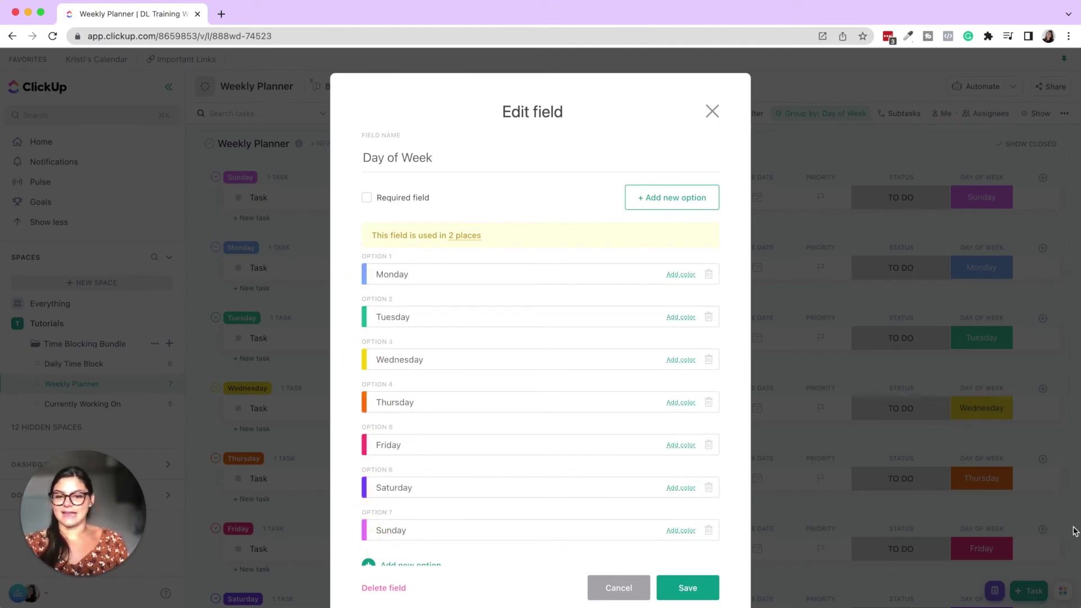
{"action": "left_click", "coordinate": [619, 587]}
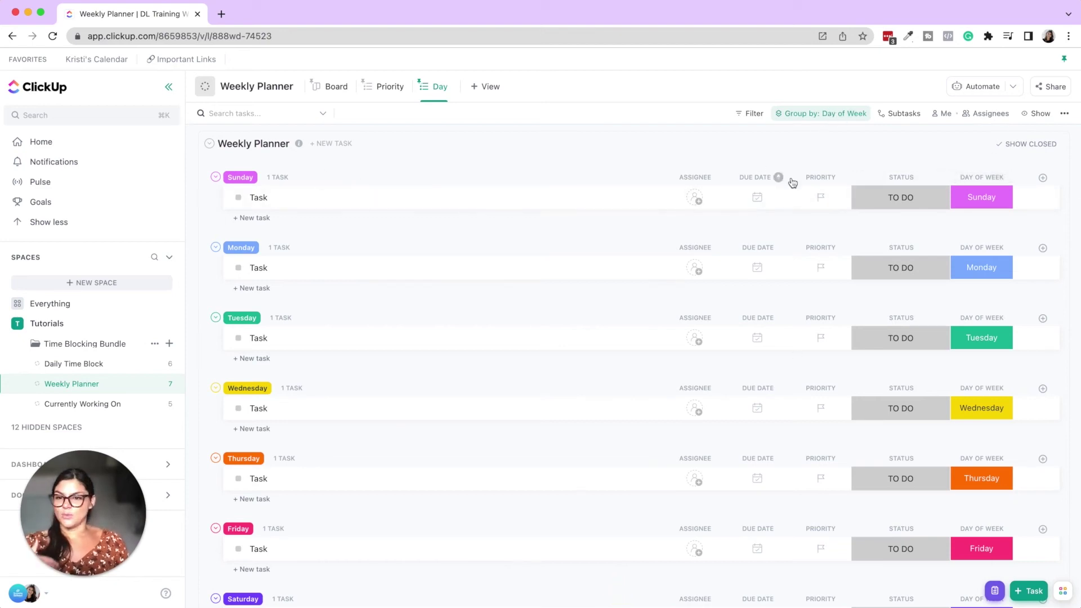
Hide the Day of Week column and check the list's custom-field grouping
{"action": "left_click", "coordinate": [984, 176]}
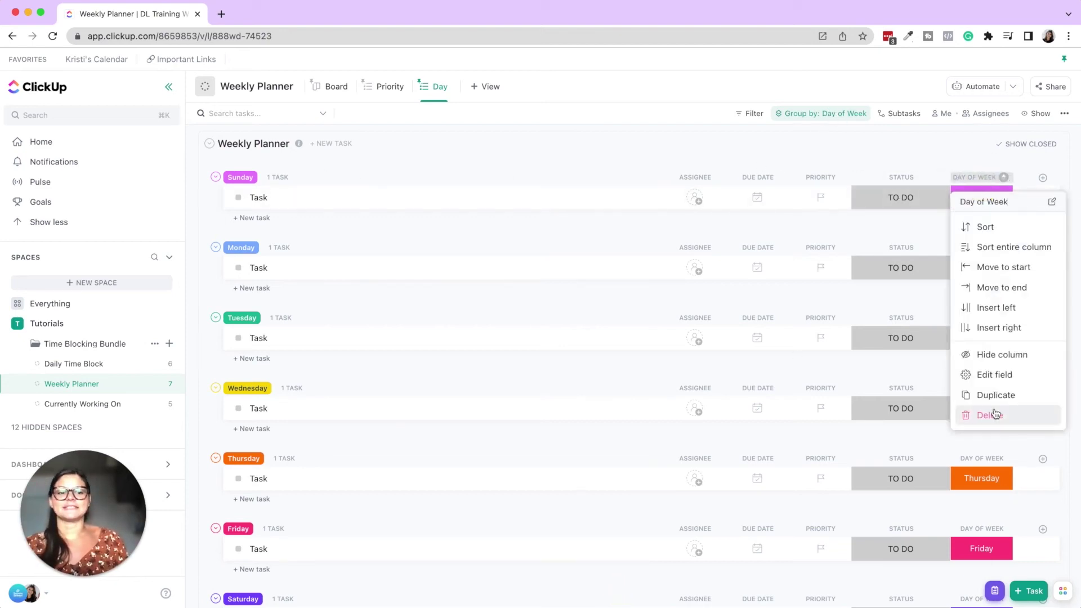
{"action": "left_click", "coordinate": [999, 354]}
{"action": "left_click", "coordinate": [822, 113]}
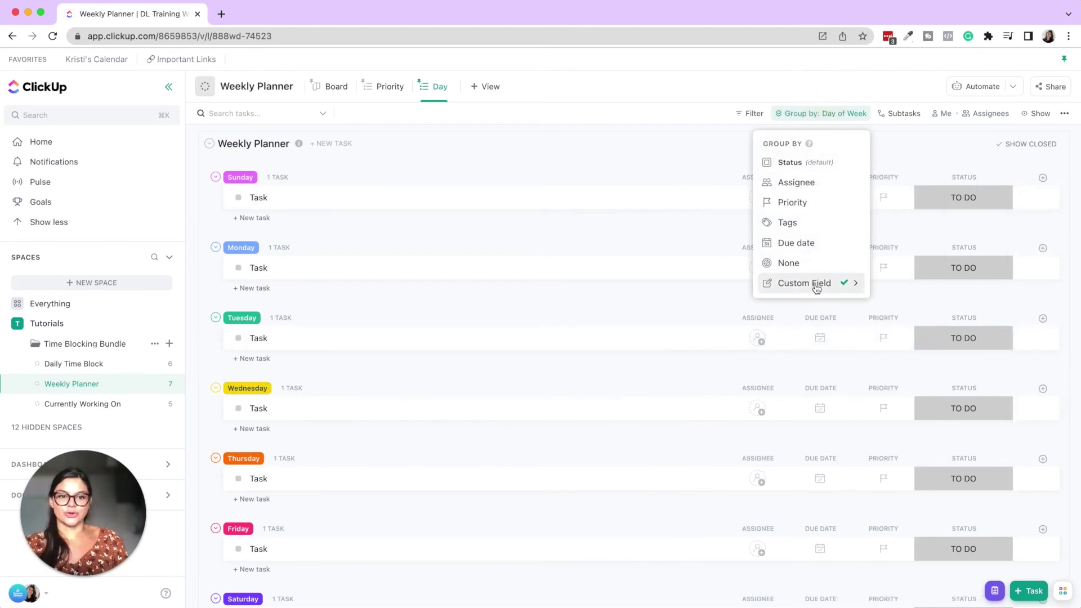
{"action": "left_click", "coordinate": [816, 286]}
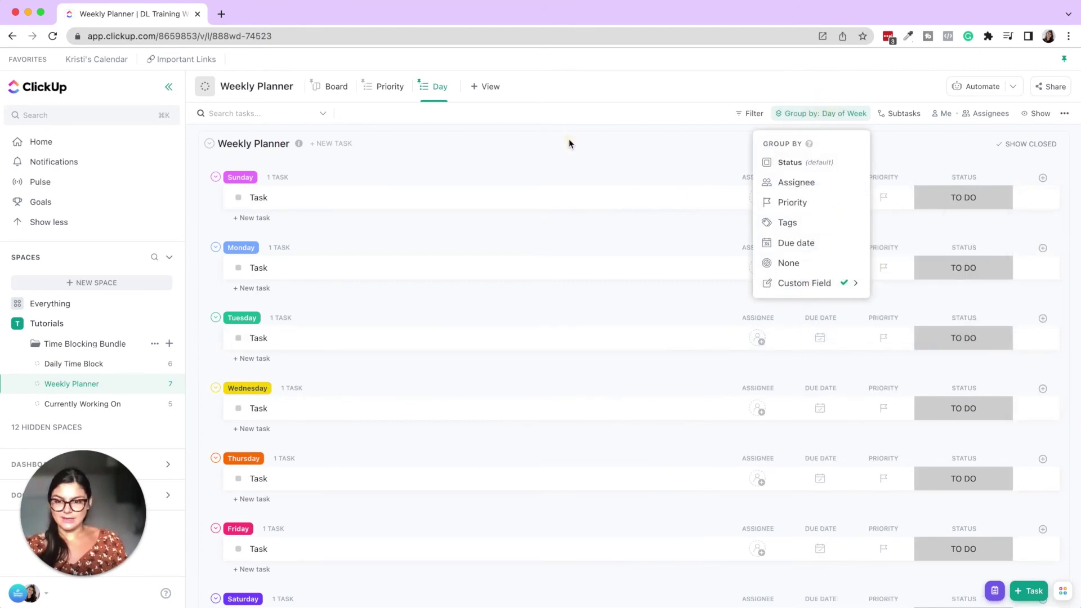
Switch Weekly Planner to Board view and review its view and grouping options
{"action": "left_click", "coordinate": [329, 88]}
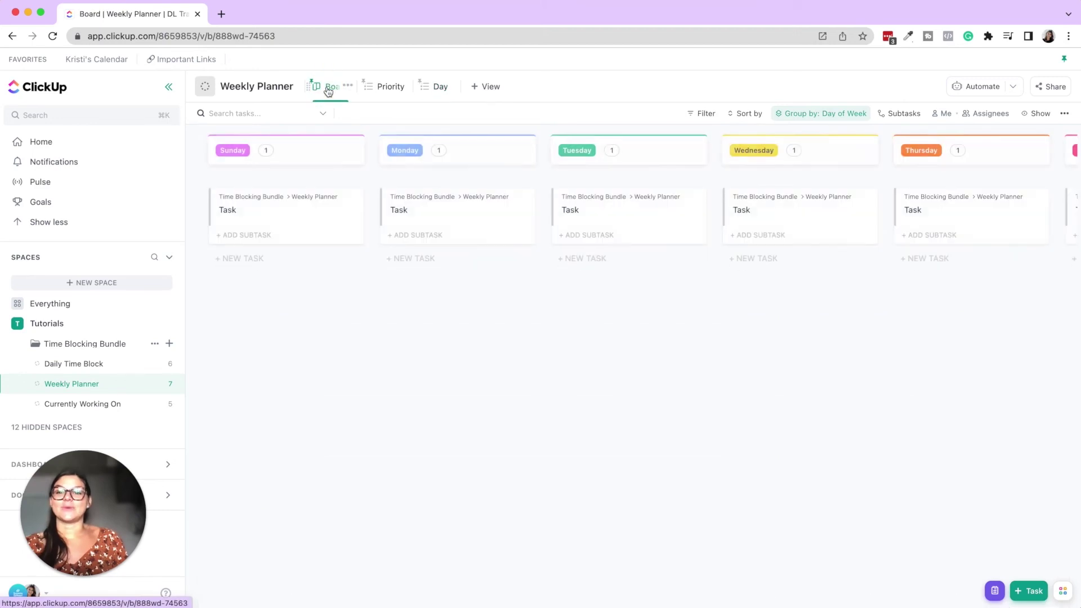
{"action": "left_click", "coordinate": [483, 88]}
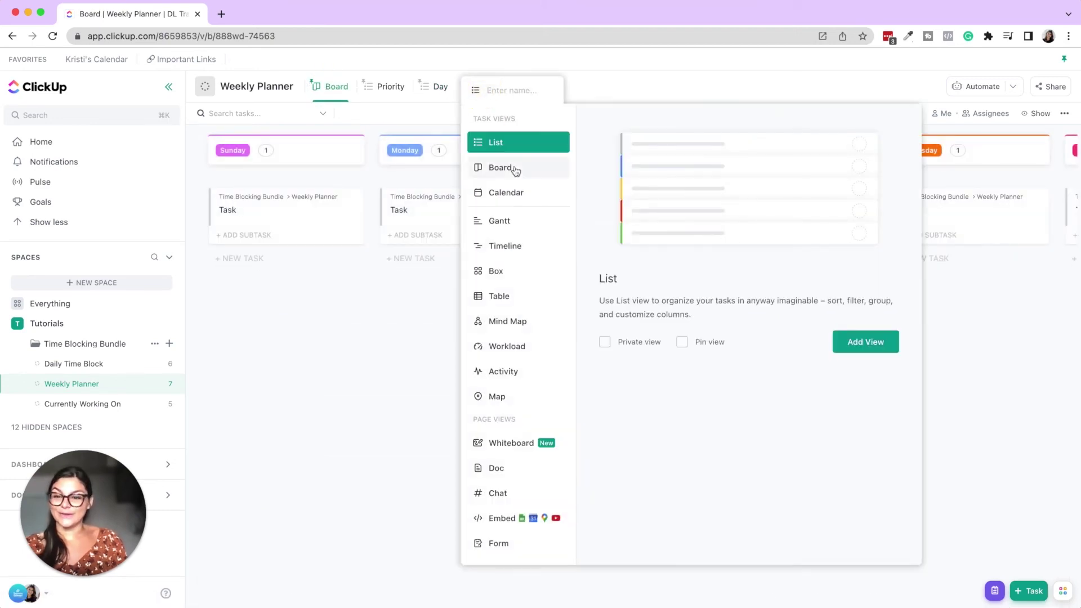
{"action": "left_click", "coordinate": [307, 273]}
{"action": "left_click", "coordinate": [791, 115]}
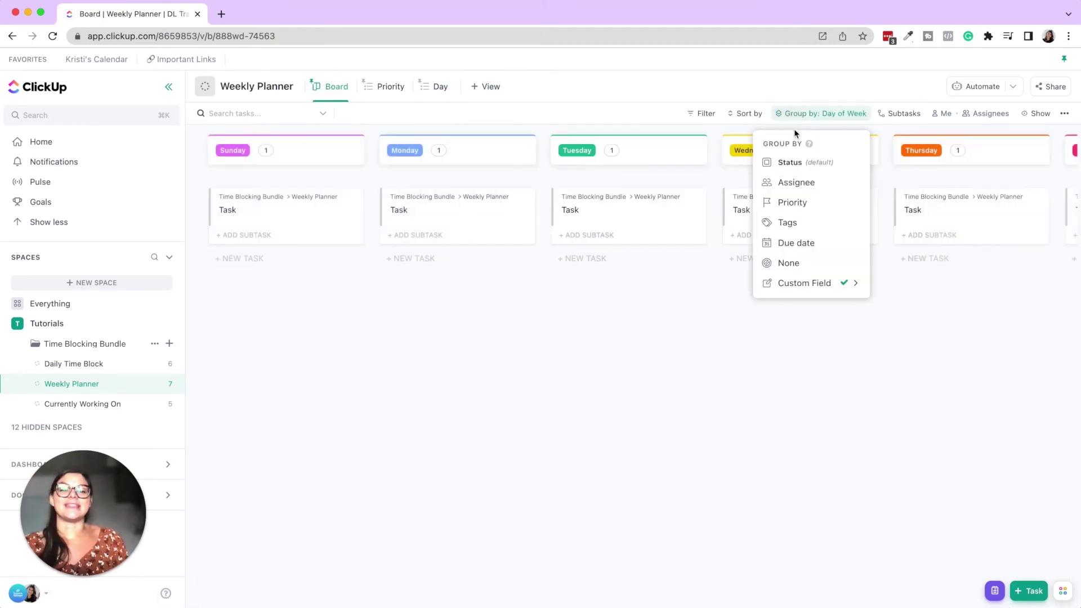
{"action": "mouse_move", "coordinate": [793, 286]}
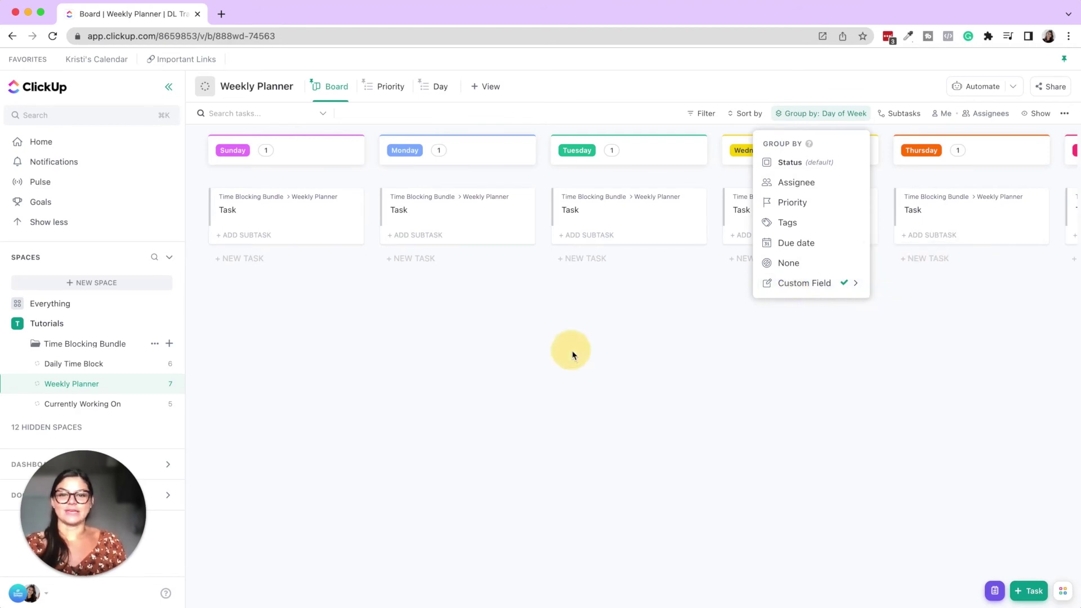
{"action": "left_click", "coordinate": [443, 317]}
Add a new task named 'Task' under the Sunday column
{"action": "left_click", "coordinate": [234, 261]}
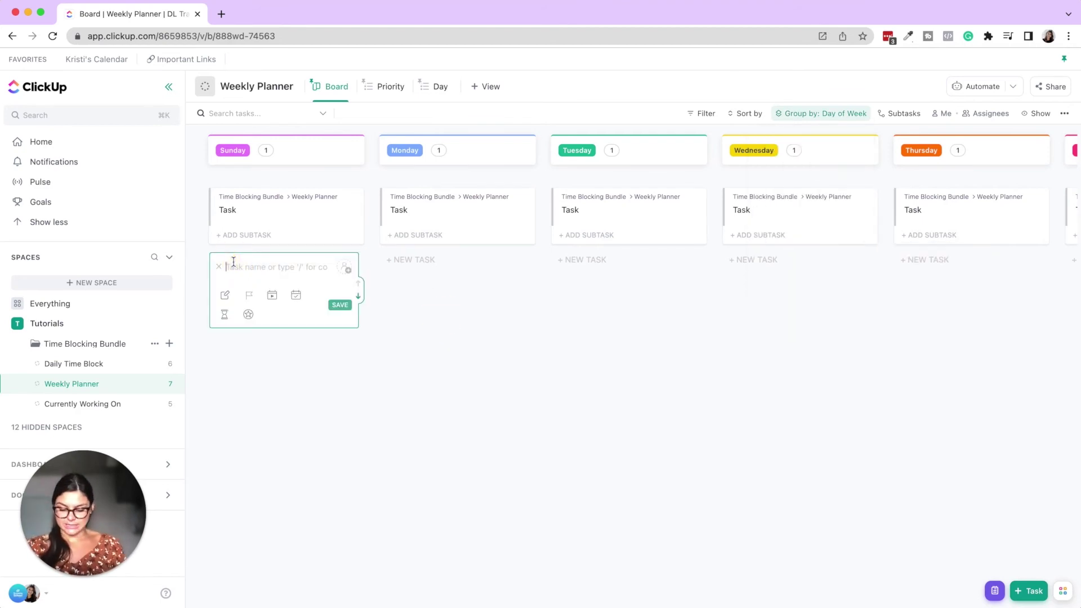
{"action": "type", "text": "Task"}
{"action": "key", "text": "Return"}
{"action": "left_click", "coordinate": [428, 331]}
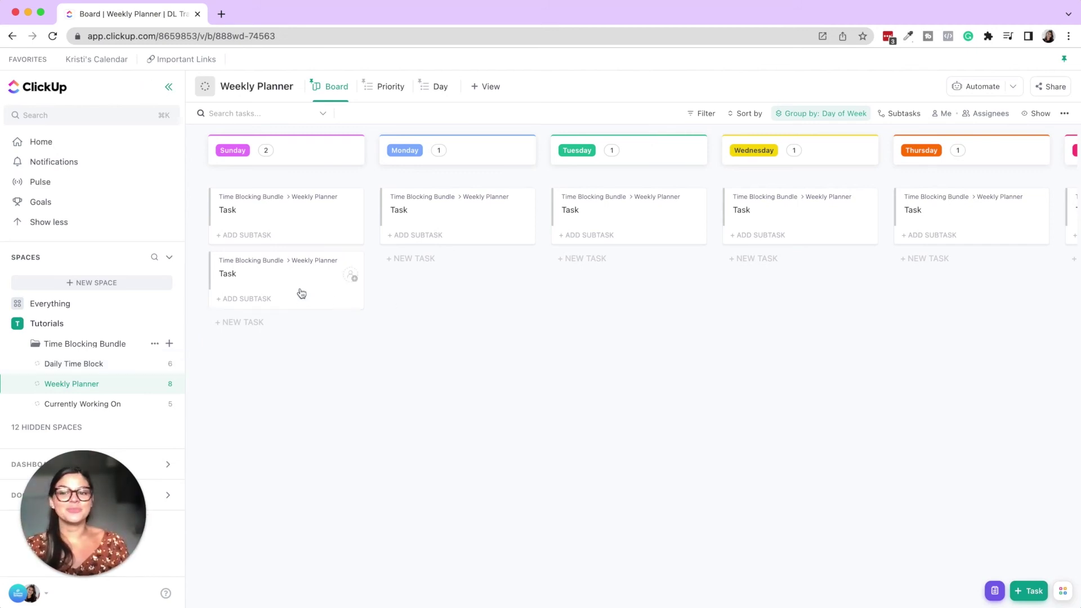
Drag the new task into Tuesday and verify its Day of Week in task details
{"action": "left_click_drag", "start_coordinate": [282, 275], "coordinate": [630, 277]}
{"action": "mouse_move", "coordinate": [758, 229]}
{"action": "left_mouse_down"}
{"action": "mouse_move", "coordinate": [731, 282]}
{"action": "mouse_move", "coordinate": [405, 304]}
{"action": "mouse_move", "coordinate": [420, 287]}
{"action": "mouse_move", "coordinate": [758, 221]}
{"action": "left_mouse_up"}
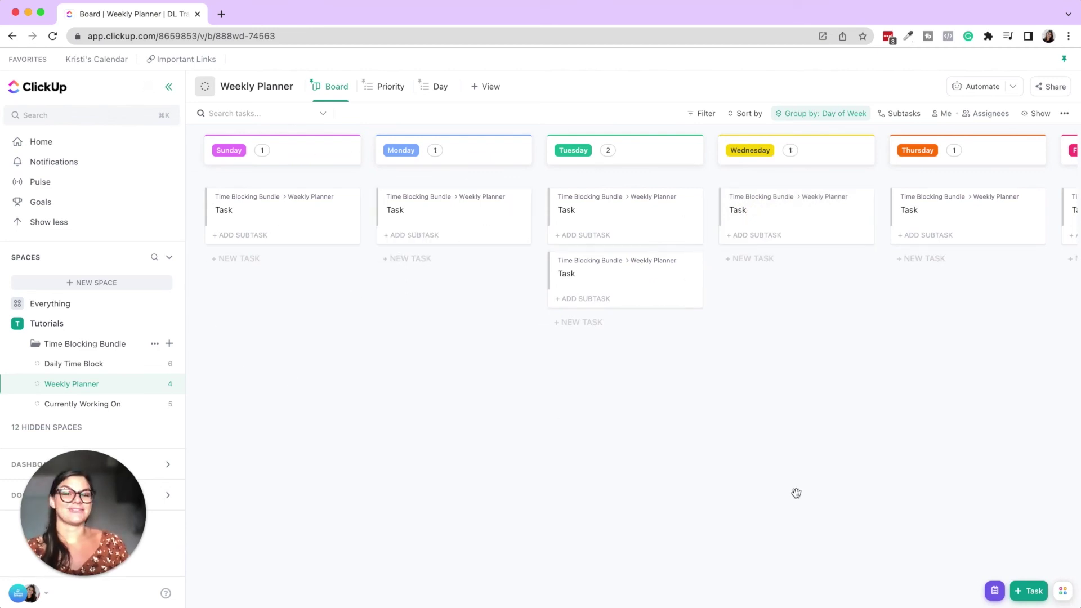
{"action": "left_click", "coordinate": [466, 219]}
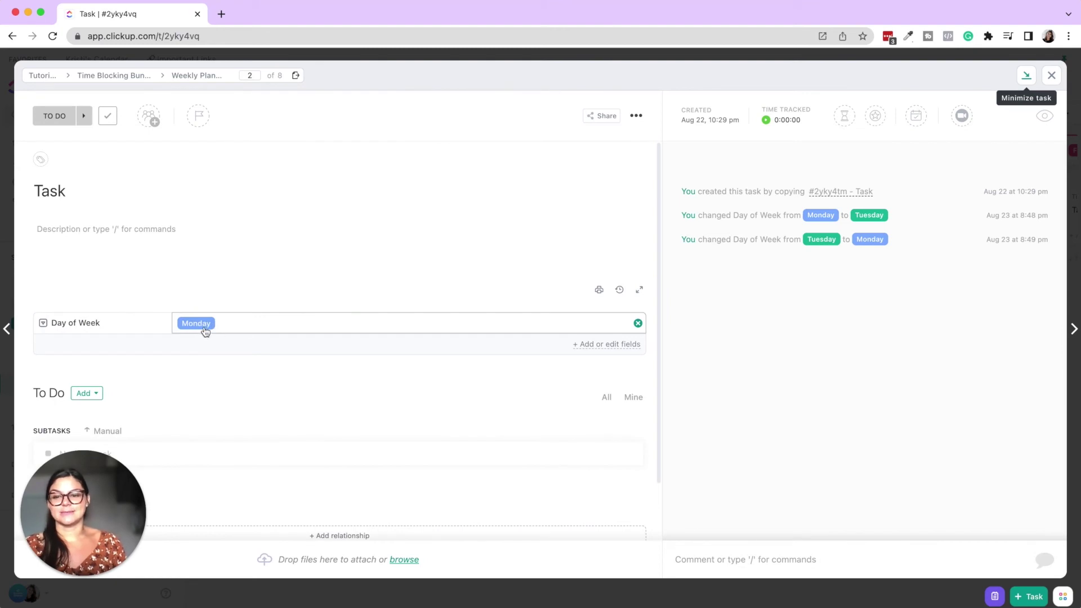
{"action": "left_click", "coordinate": [201, 328]}
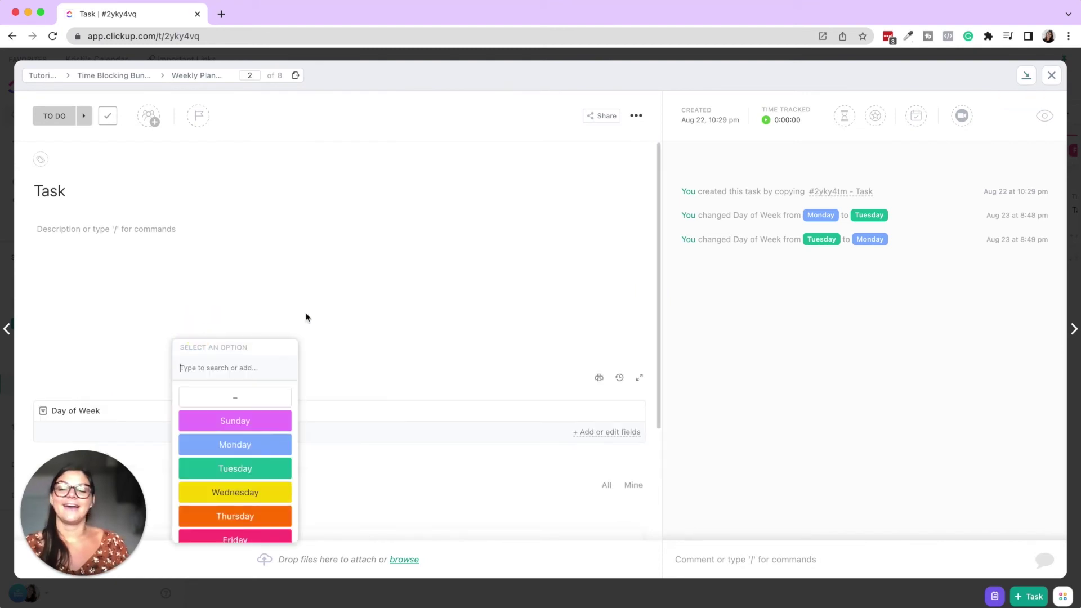
{"action": "left_click", "coordinate": [441, 292]}
{"action": "left_click", "coordinate": [1051, 75]}
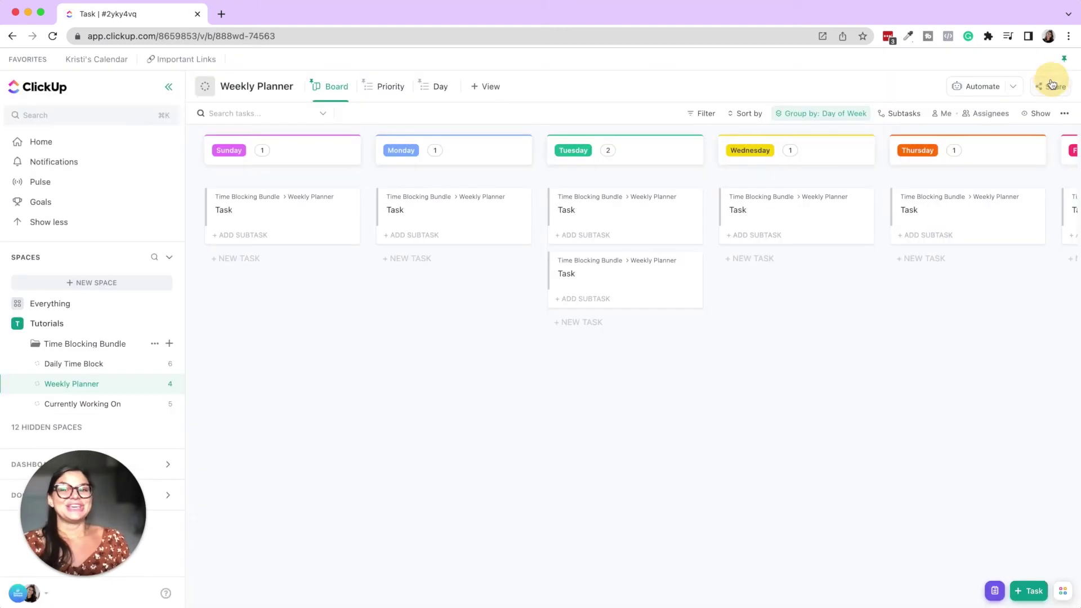
Show Weekly Planner's Priority view, then open the Currently Working On list
{"action": "left_click", "coordinate": [385, 84]}
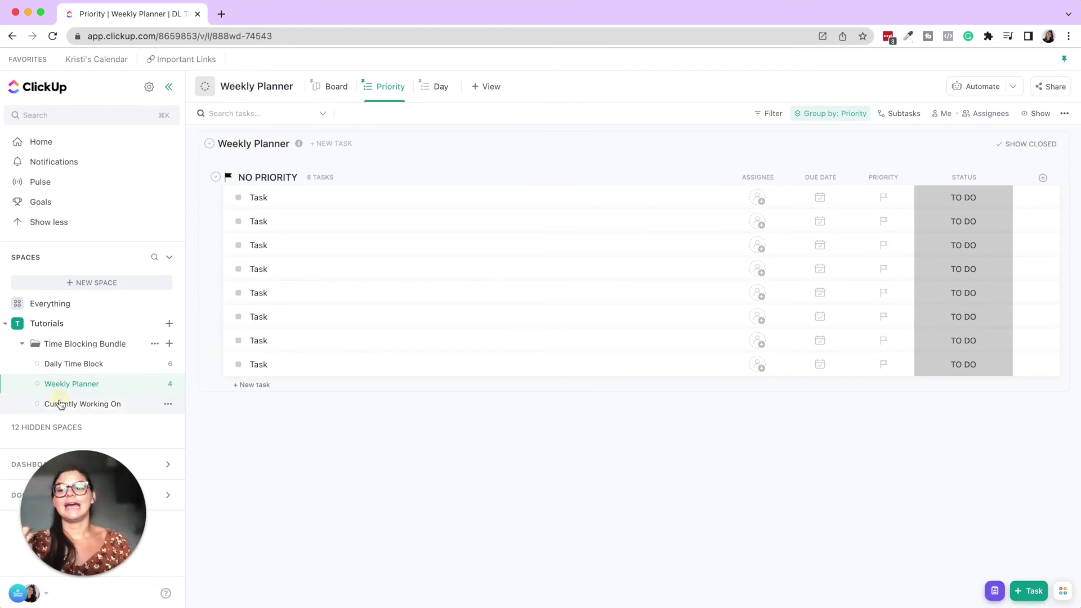
{"action": "left_click", "coordinate": [60, 404]}
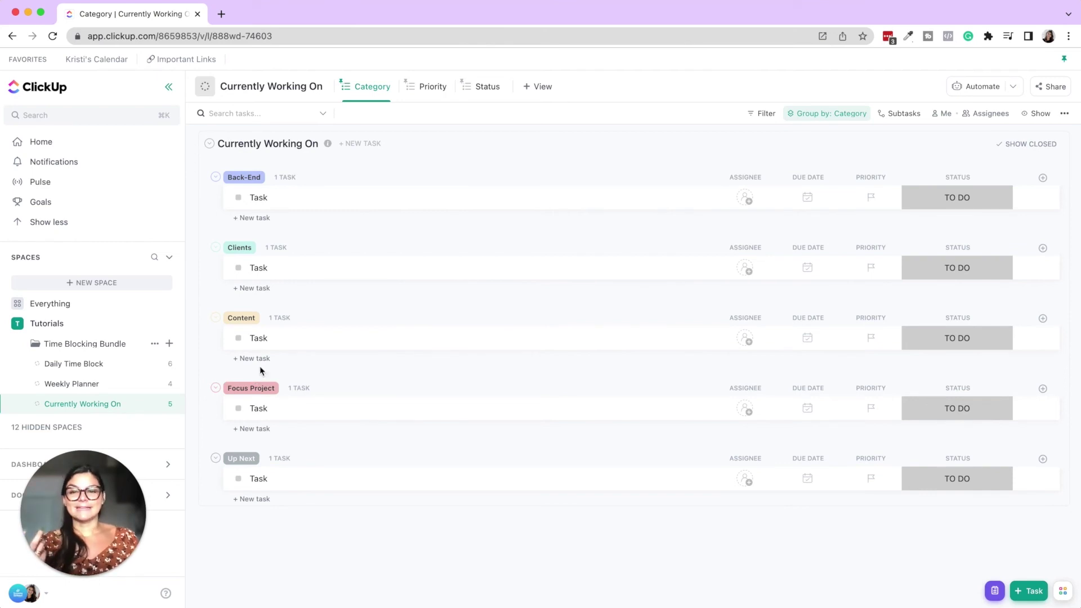
{"action": "left_click", "coordinate": [237, 177]}
{"action": "left_click", "coordinate": [310, 225]}
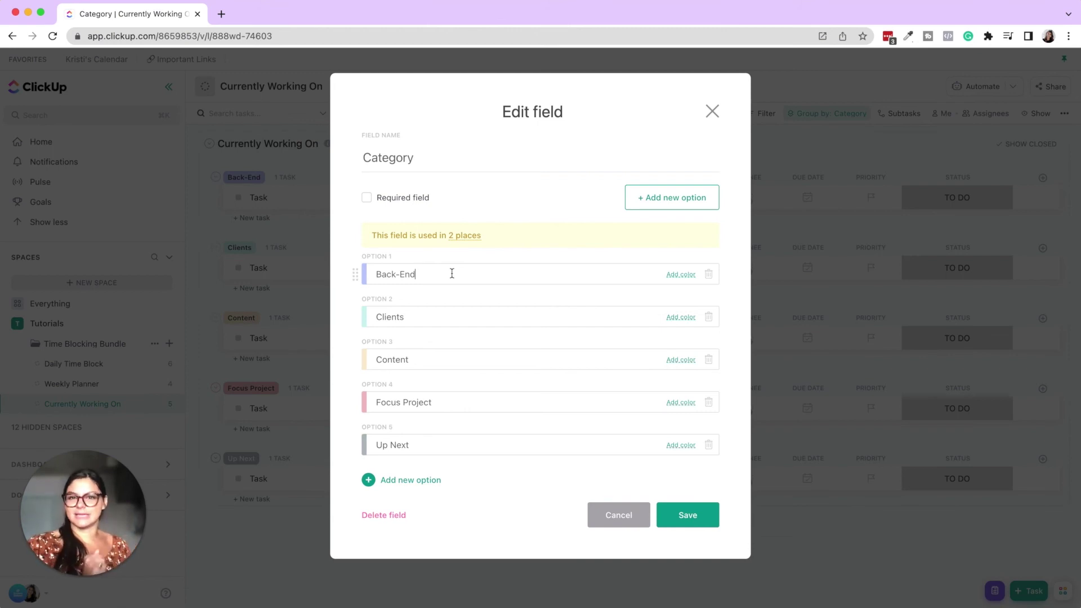
{"action": "left_click", "coordinate": [713, 112]}
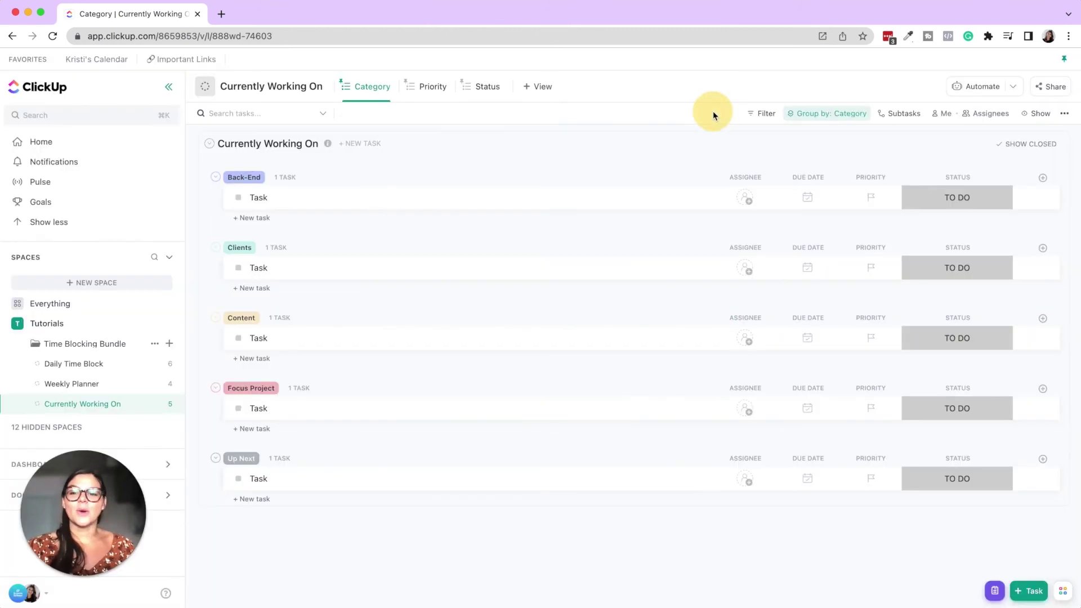
{"action": "mouse_move", "coordinate": [330, 156]}
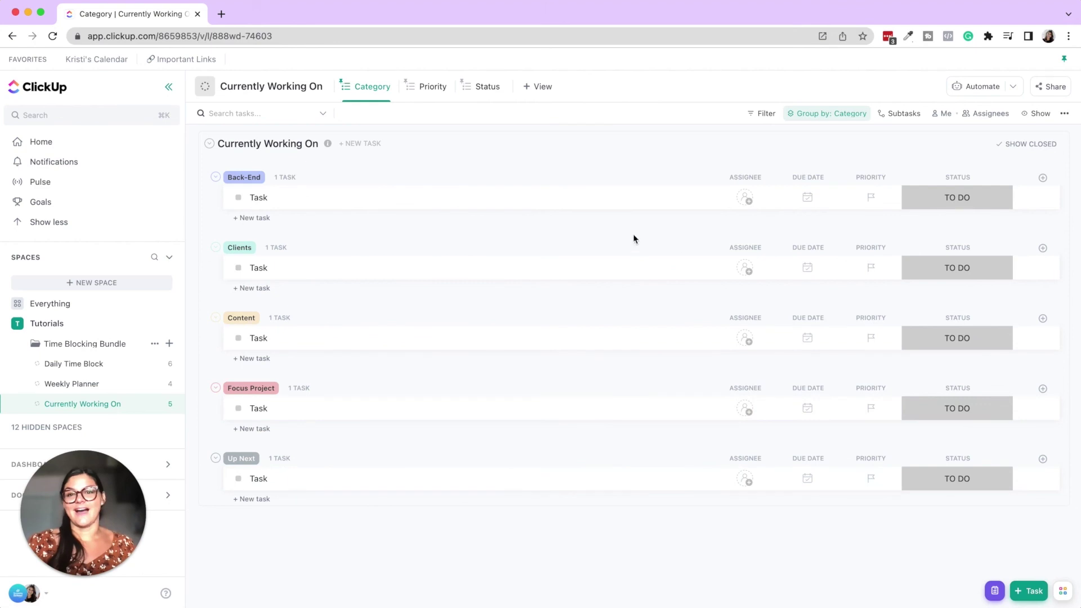
Open the Daily Time Block list showing Morning, Afternoon, Evening and Tomorrow groups
{"action": "left_click", "coordinate": [119, 372]}
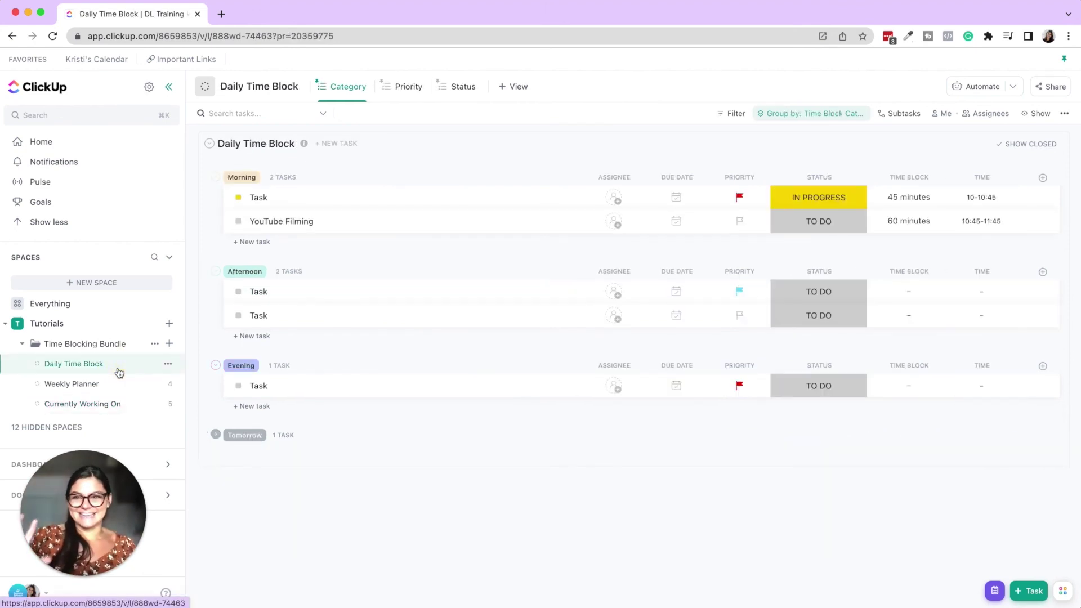